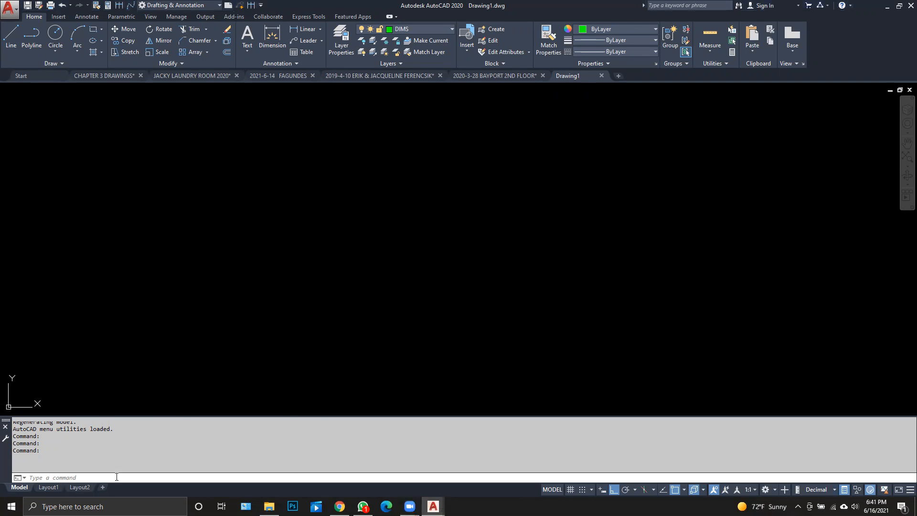
# - Set the drawing's length units to Architectural with a precision of 0'-0 1/256"
pyautogui.write('un')
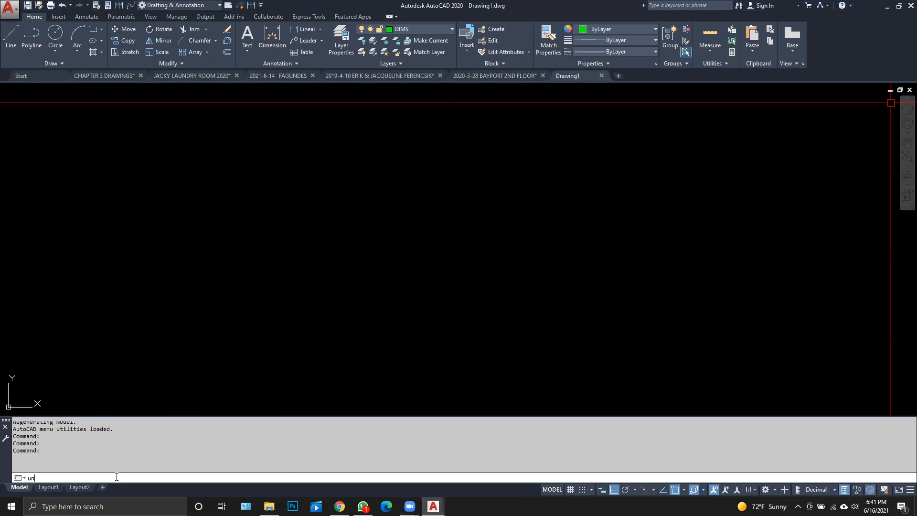
pyautogui.write('its')
pyautogui.press('Return')
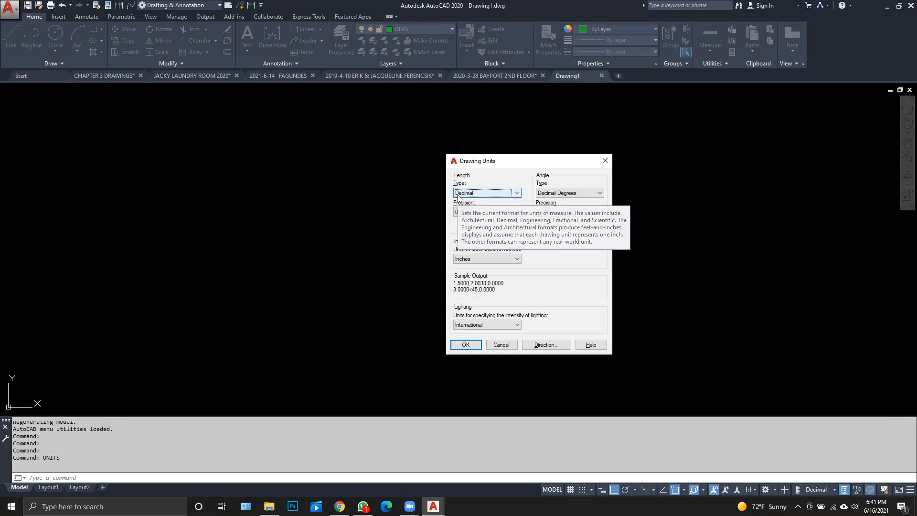
pyautogui.click(517, 193)
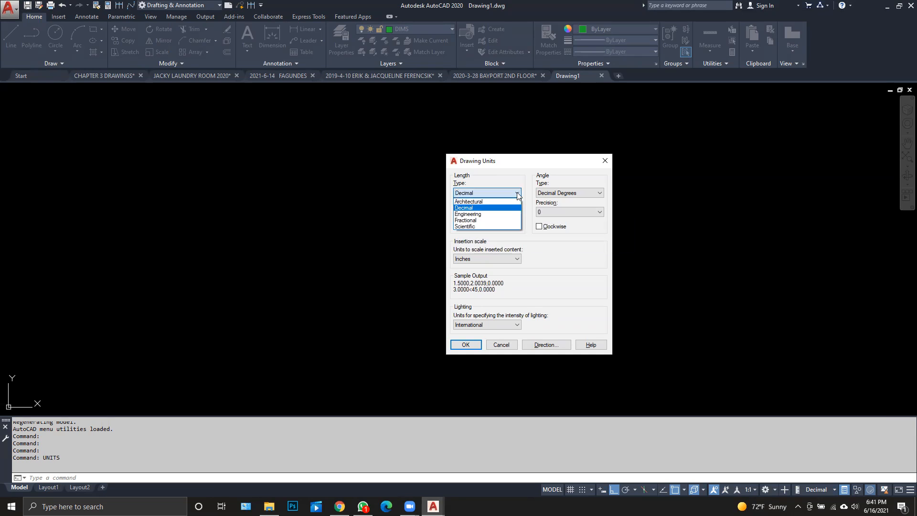
pyautogui.click(489, 203)
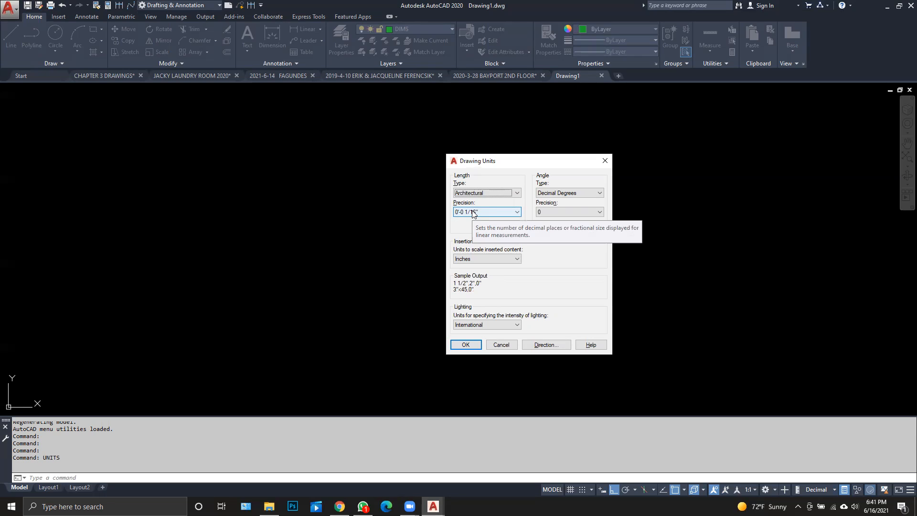
pyautogui.click(492, 212)
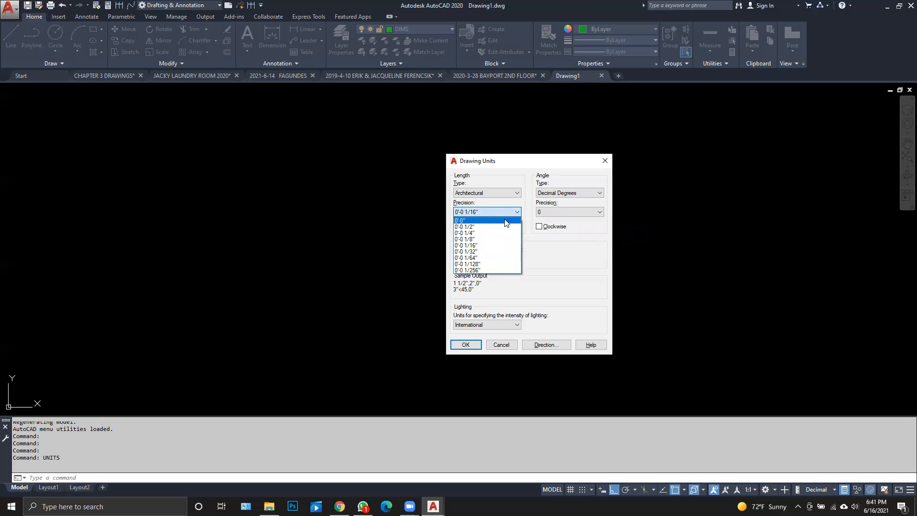
pyautogui.click(498, 271)
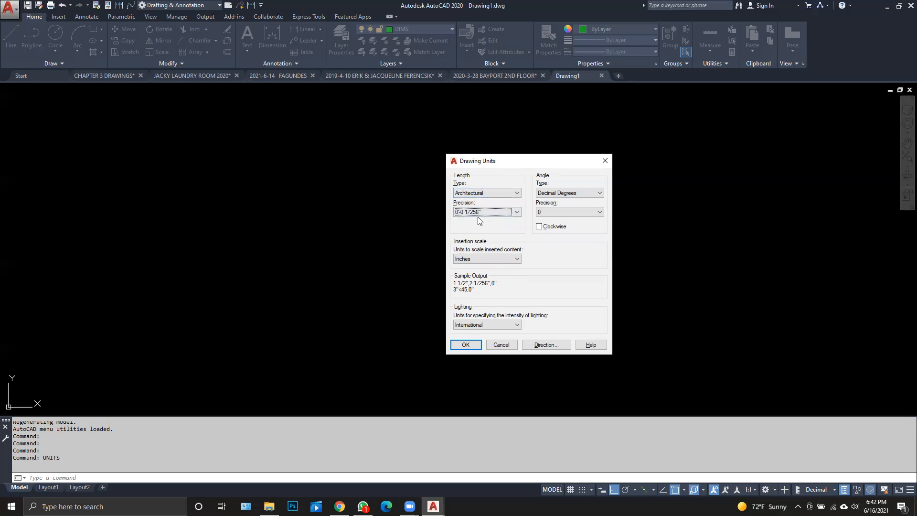
pyautogui.click(474, 346)
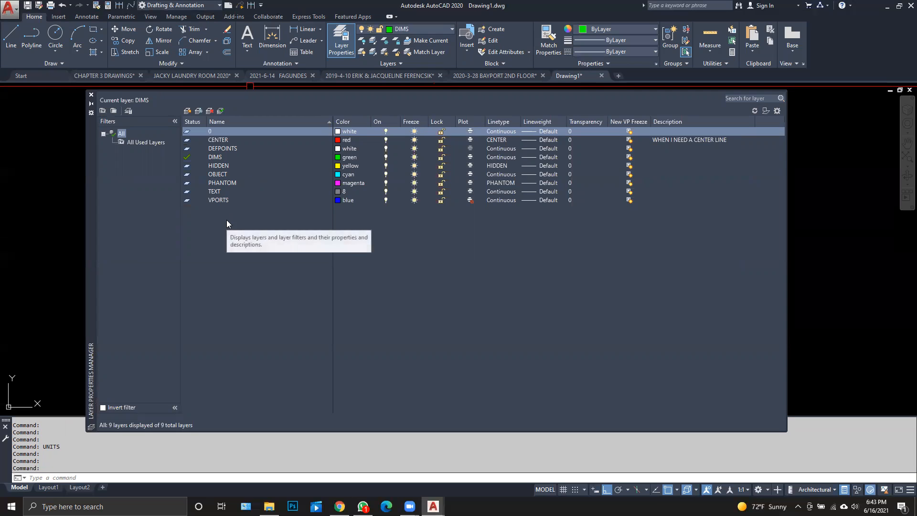
# - Create a new layer named EXTERIOR WALLS
pyautogui.click(187, 111)
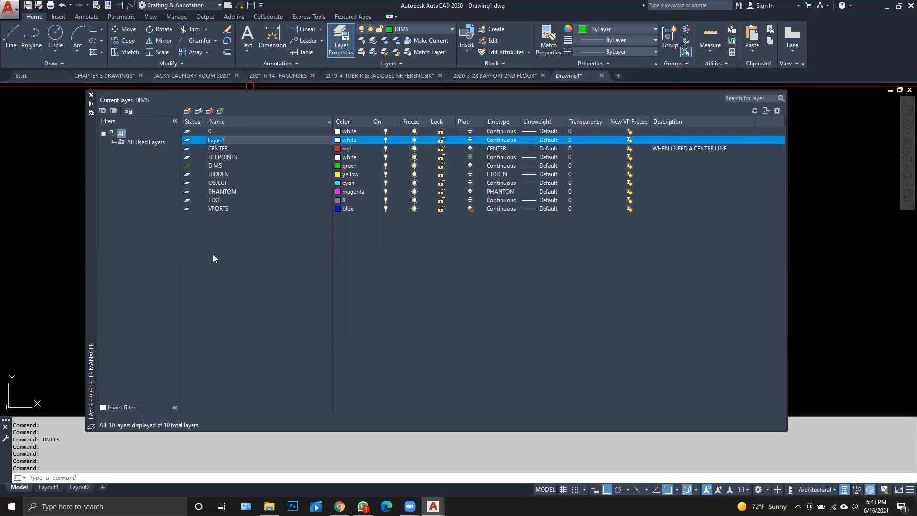
pyautogui.write('ex')
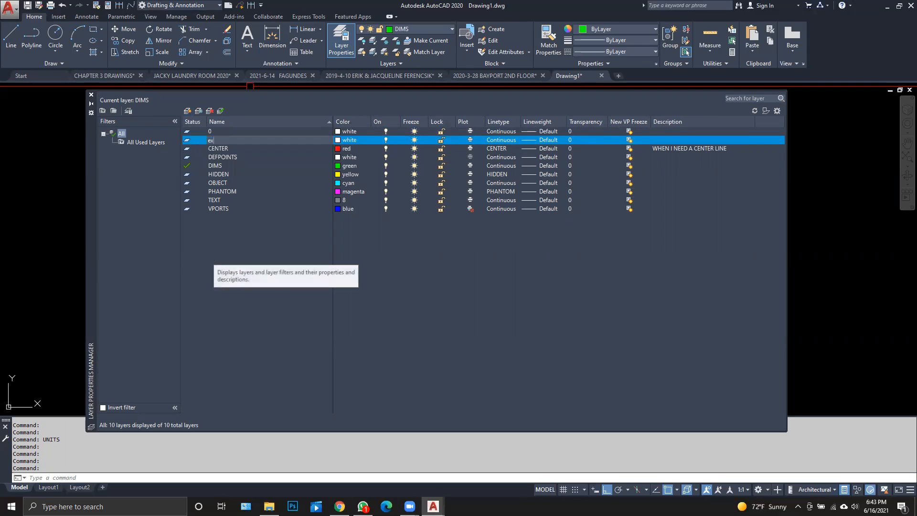
pyautogui.press('BackSpace')
pyautogui.press('BackSpace')
pyautogui.write('EXTERIOR WA')
pyautogui.write('A')
pyautogui.write('LLS')
pyautogui.press('Return')
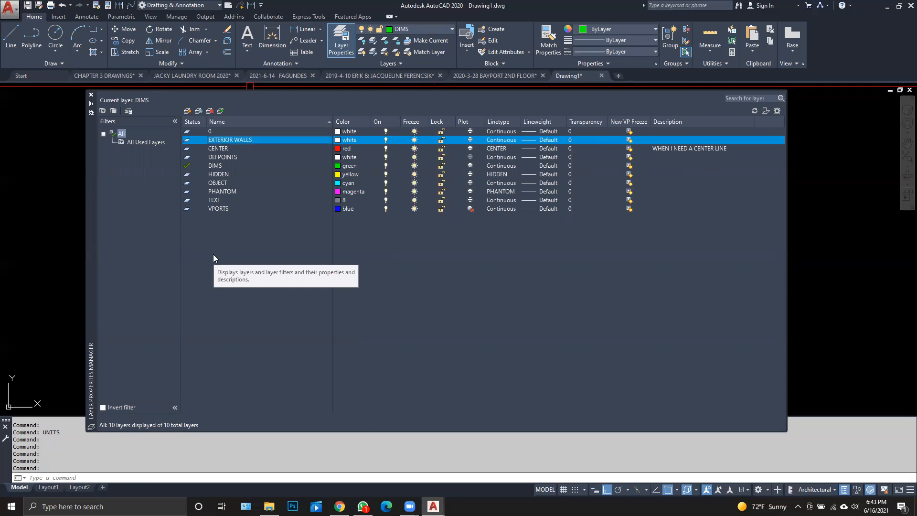
# - Add another new layer named INTERIOR WALLS
pyautogui.hotkey('alt', 'n')
pyautogui.write('INTERIOR WALLS')
pyautogui.press('Return')
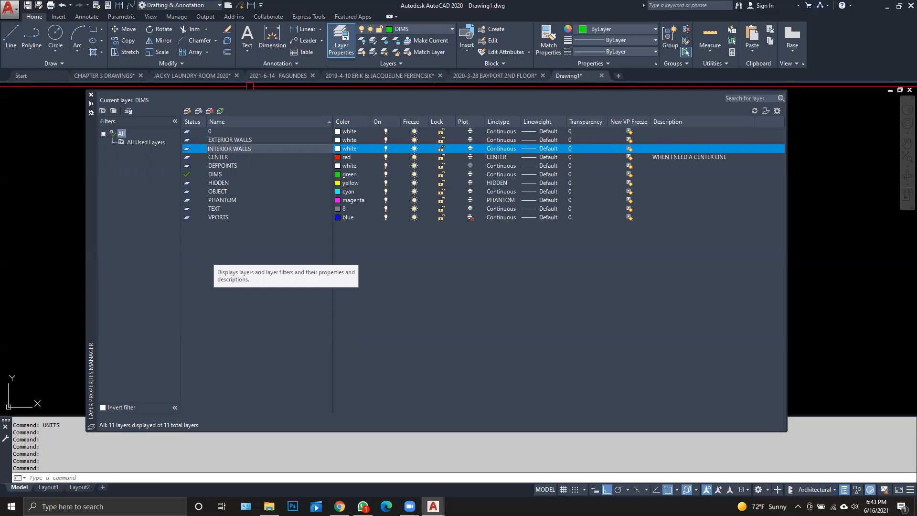
# - Set the EXTERIOR WALLS layer color to cyan and the INTERIOR WALLS layer color to green
pyautogui.click(338, 140)
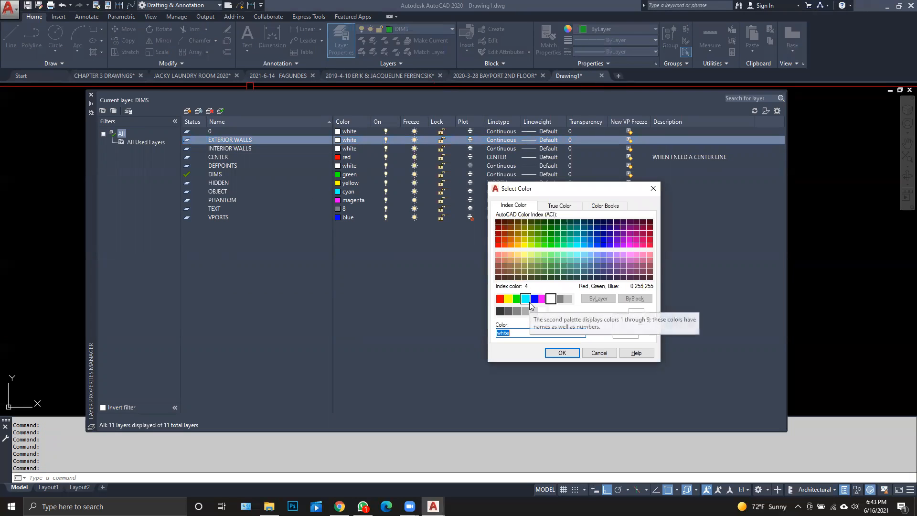
pyautogui.click(526, 299)
pyautogui.click(562, 357)
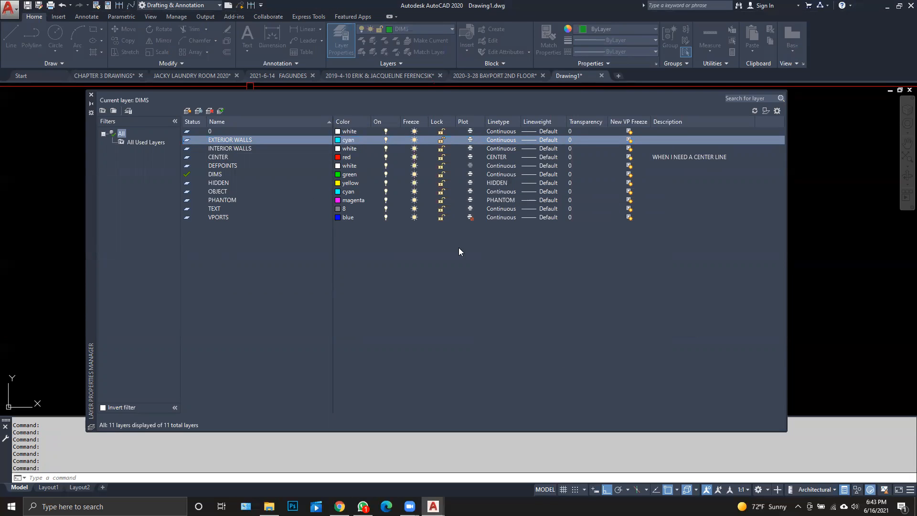
pyautogui.click(344, 149)
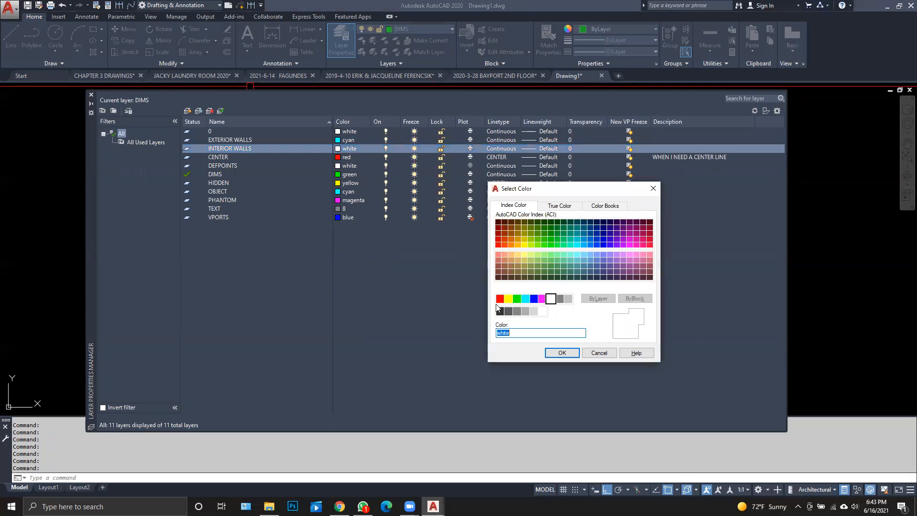
pyautogui.click(517, 299)
pyautogui.click(568, 354)
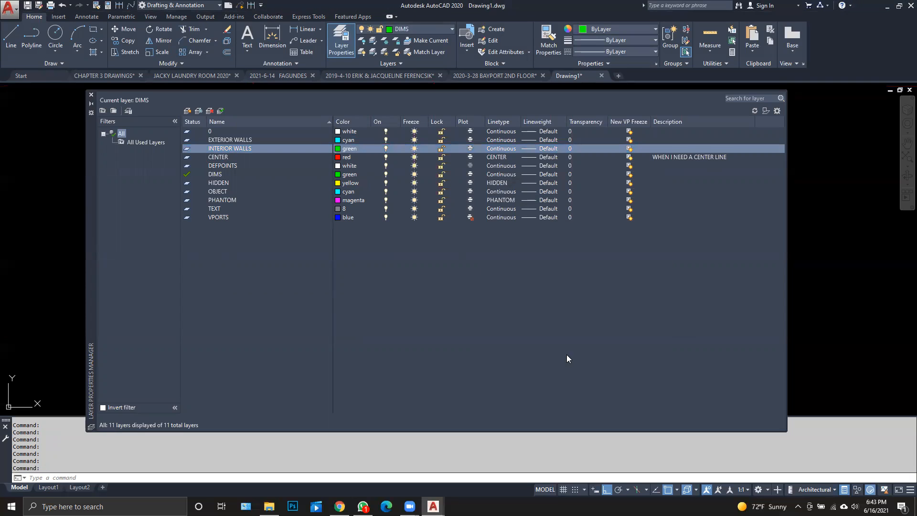
# - Make EXTERIOR WALLS the current layer and draw a rectangle 40' wide by 51' high near the origin
pyautogui.doubleClick(234, 140)
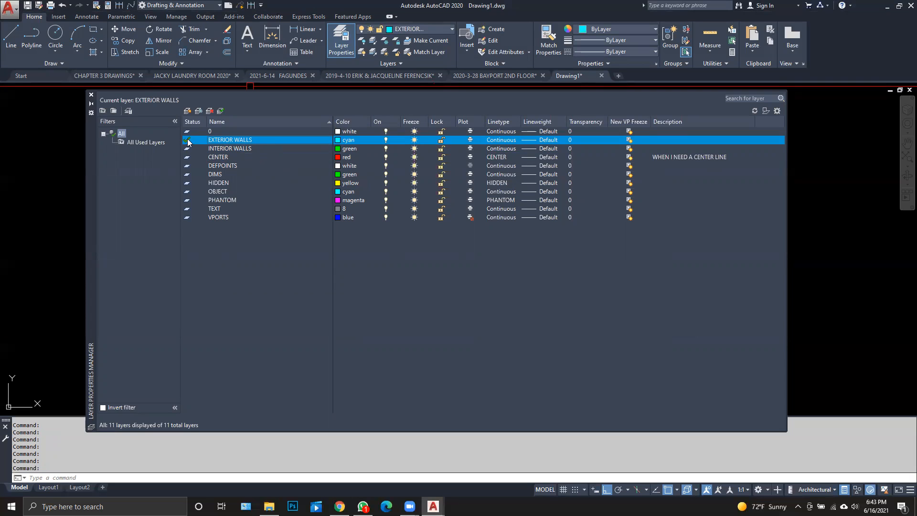
pyautogui.click(92, 95)
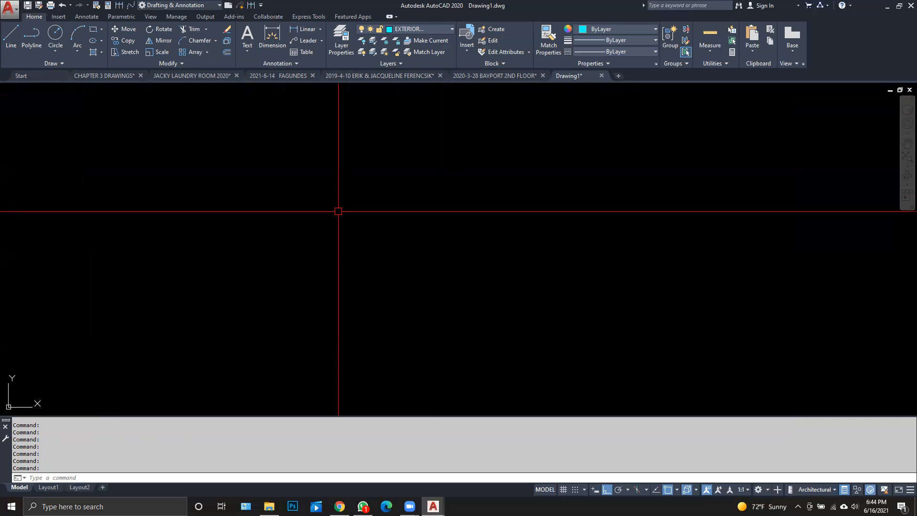
pyautogui.click(94, 33)
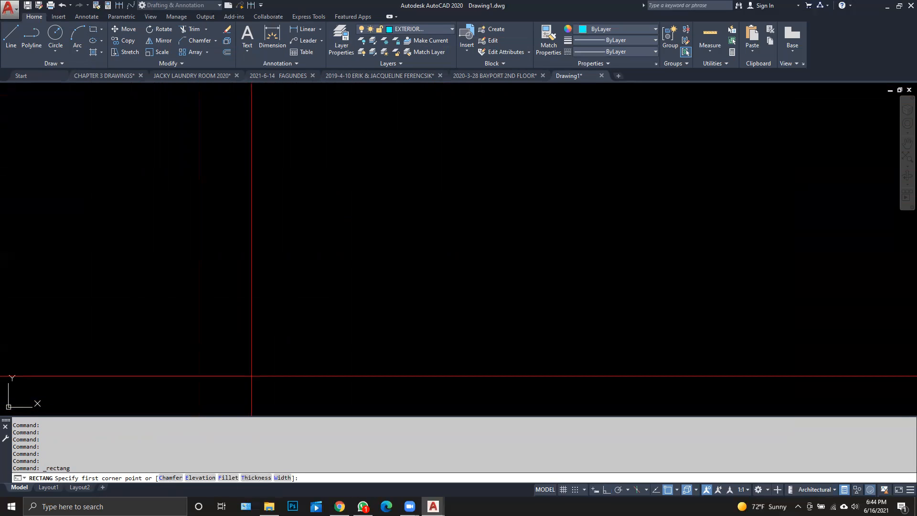
pyautogui.scroll(-5, 289, 289)
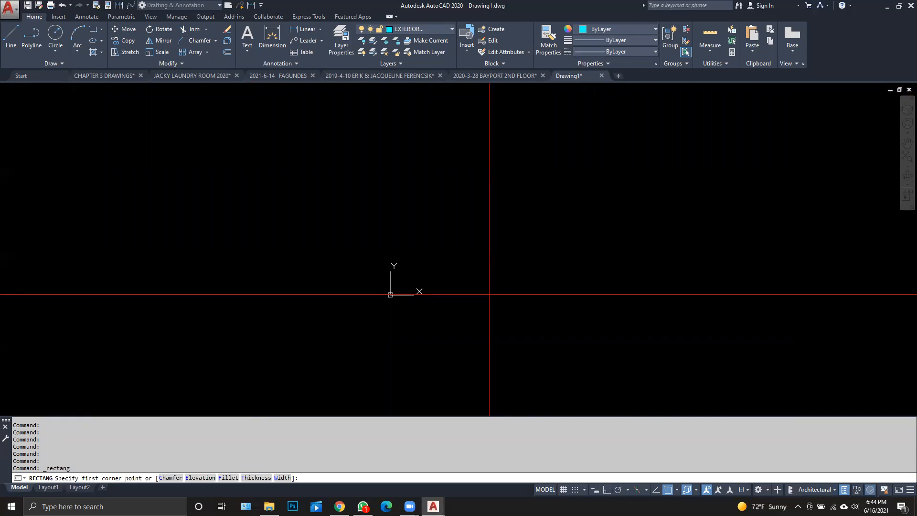
pyautogui.click(514, 305)
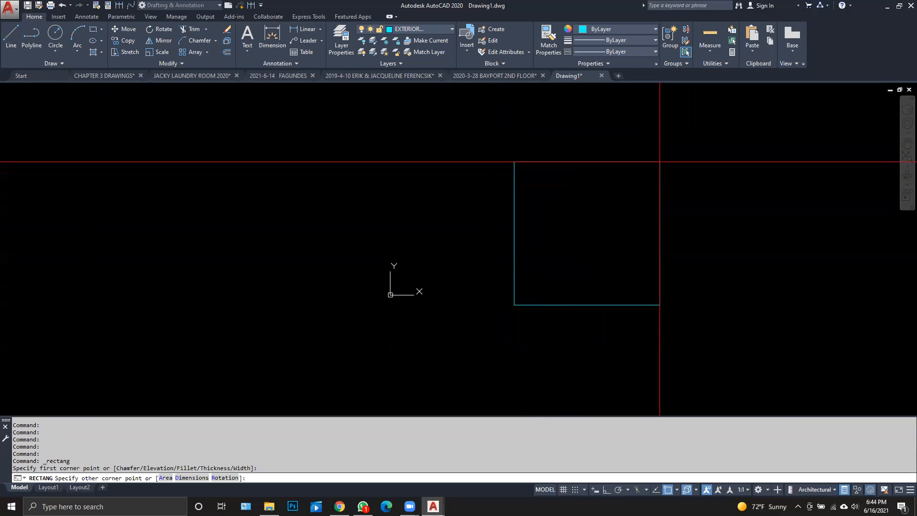
pyautogui.write('@40')
pyautogui.write(",51'")
pyautogui.press('Return')
# - Turn on ortho mode and move the rectangle horizontally to the right, well away from the origin
pyautogui.press('F8')
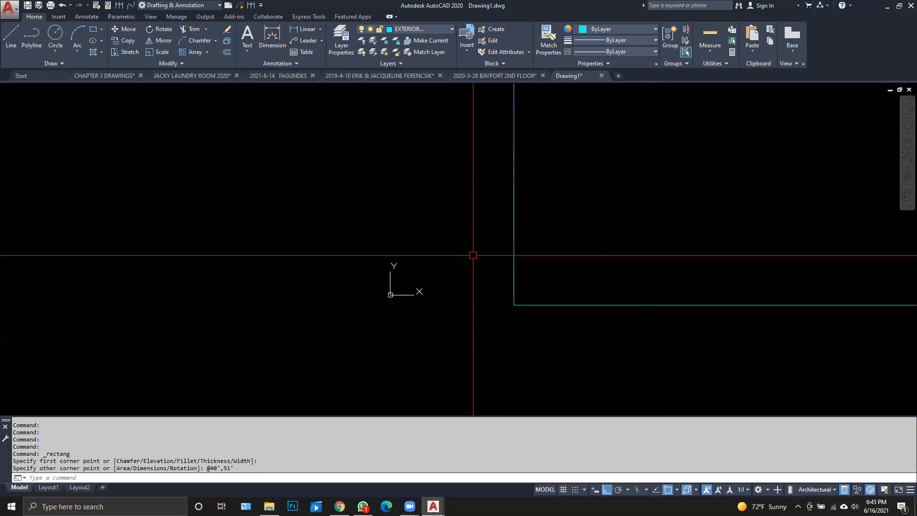
pyautogui.middleClick(655, 240)
pyautogui.middleClick(655, 241)
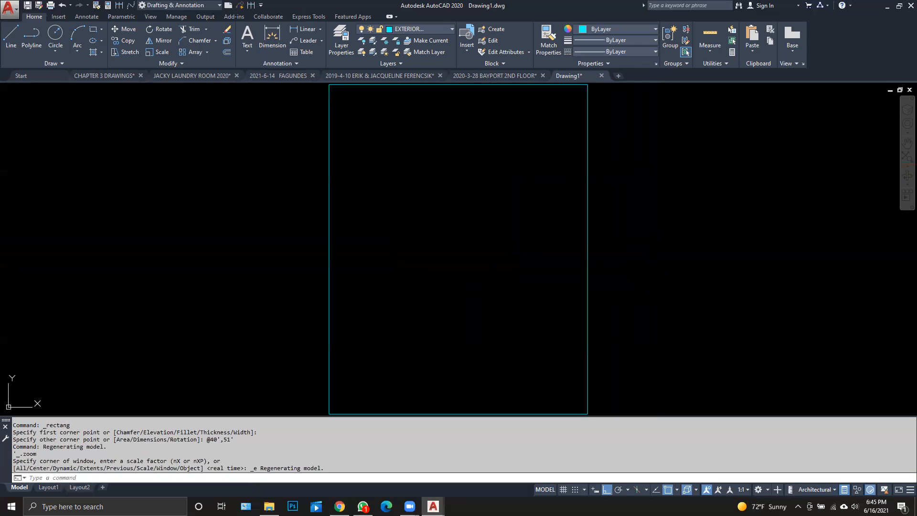
pyautogui.scroll(-2, 554, 271)
pyautogui.moveTo(536, 270); pyautogui.dragTo(408, 271, button='middle')
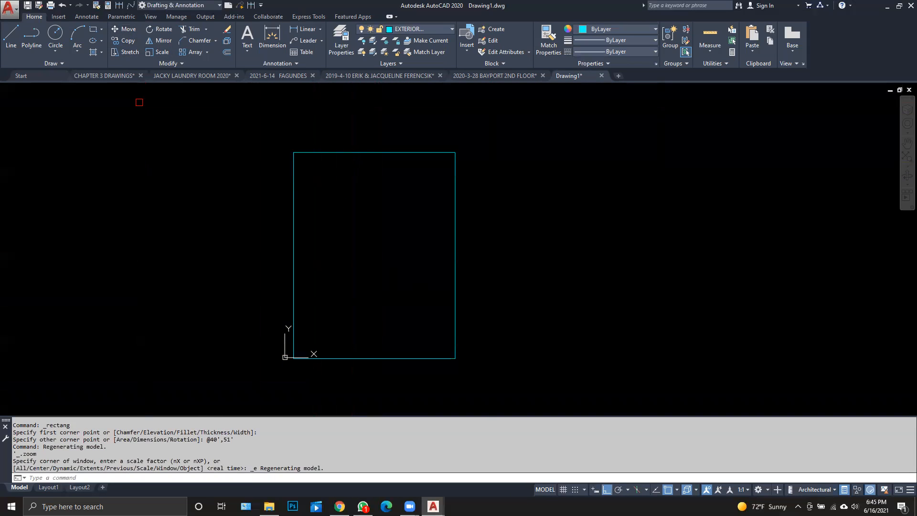
pyautogui.click(123, 29)
pyautogui.click(489, 199)
pyautogui.click(362, 254)
pyautogui.press('Return')
pyautogui.click(338, 228)
pyautogui.click(803, 254)
pyautogui.middleClick(488, 274)
pyautogui.middleClick(498, 268)
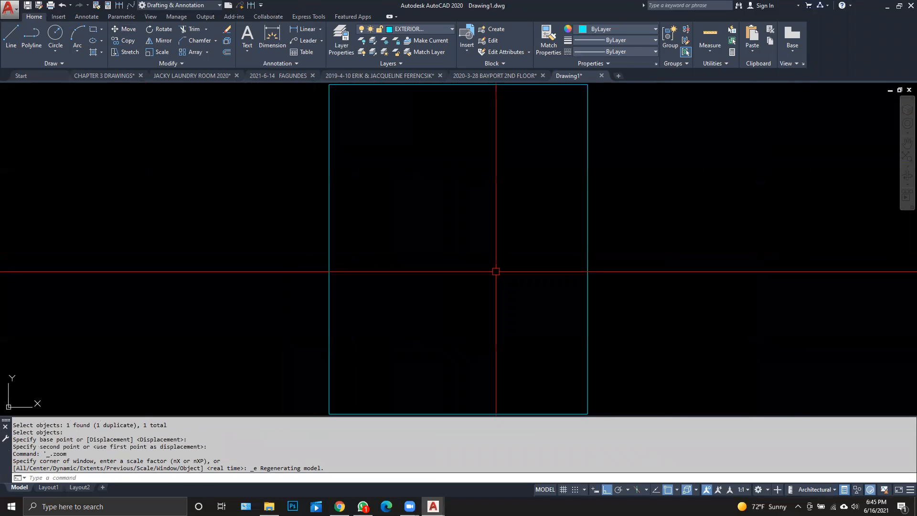
# - Turn off showing the UCS icon at the origin
pyautogui.scroll(-2, 48, 382)
pyautogui.moveTo(88, 370); pyautogui.dragTo(290, 293, button='middle')
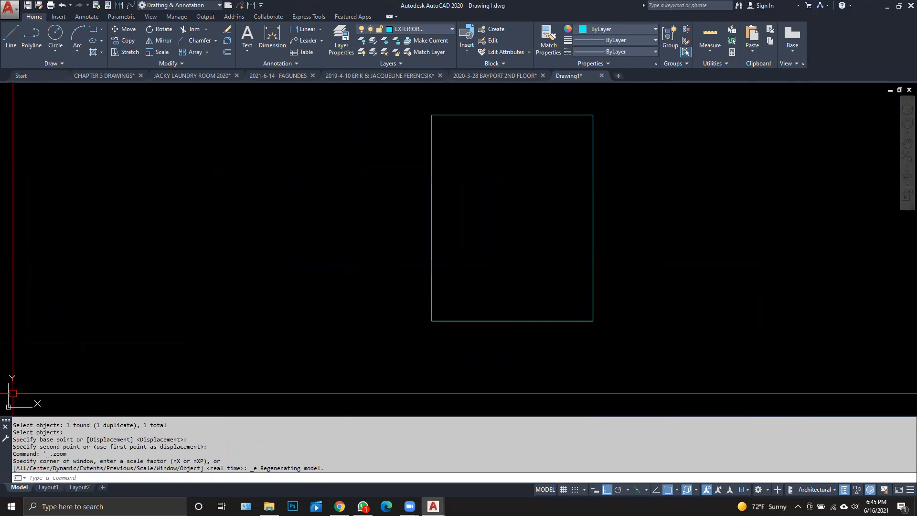
pyautogui.rightClick(19, 407)
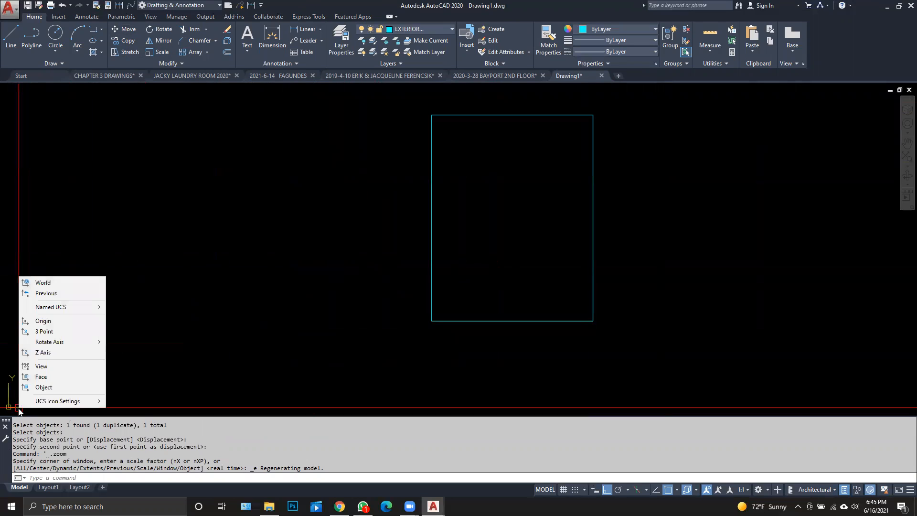
pyautogui.moveTo(63, 403)
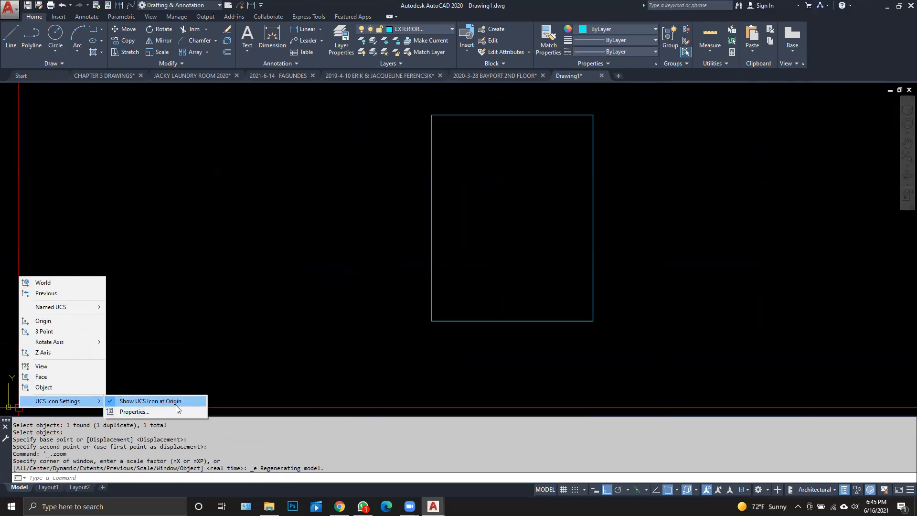
pyautogui.click(111, 402)
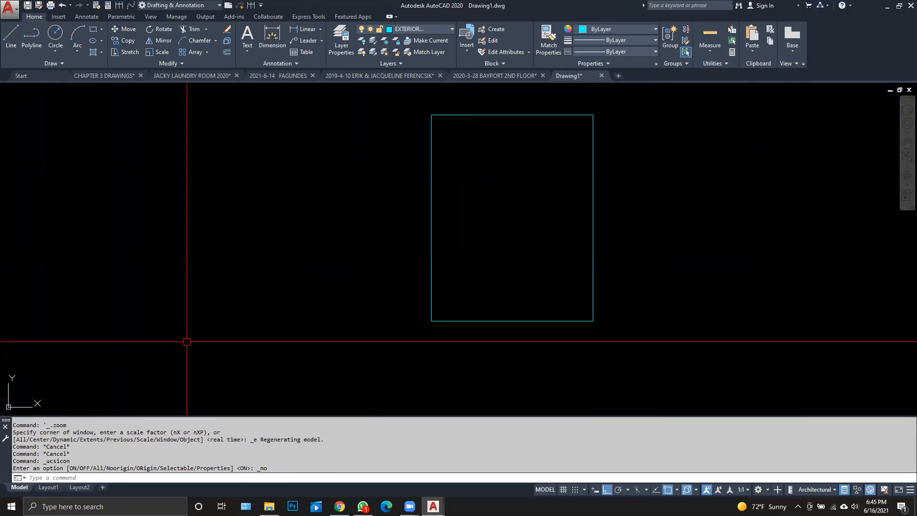
pyautogui.scroll(-2, 205, 338)
pyautogui.scroll(2, 205, 338)
pyautogui.moveTo(364, 310)
pyautogui.mouseDown(button='middle')
pyautogui.moveTo(317, 312)
pyautogui.moveTo(283, 331)
pyautogui.mouseUp(button='middle')
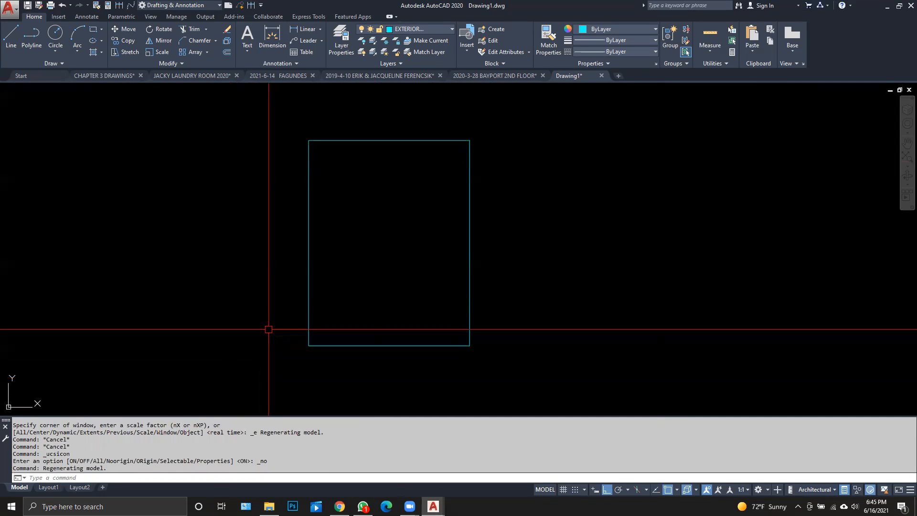
# - Offset the rectangle 12" inward to form the inner face of the exterior walls
pyautogui.click(228, 52)
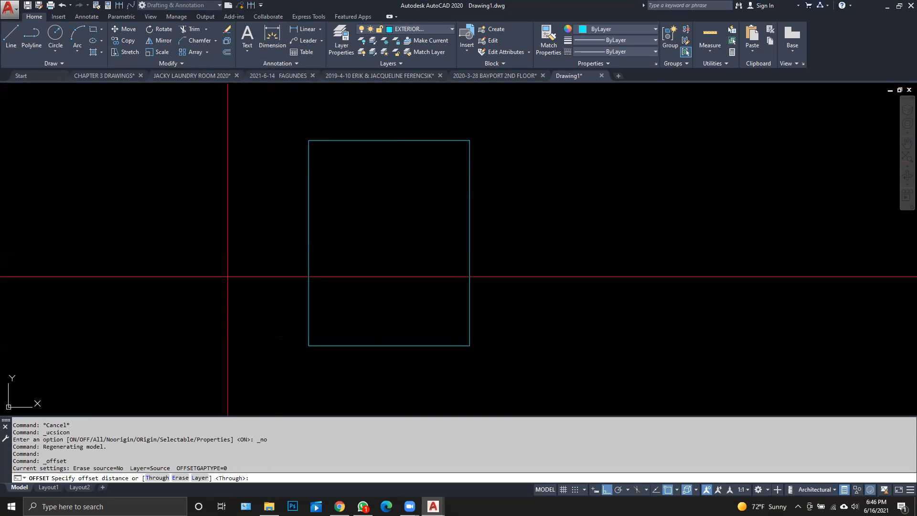
pyautogui.write('12')
pyautogui.press('Return')
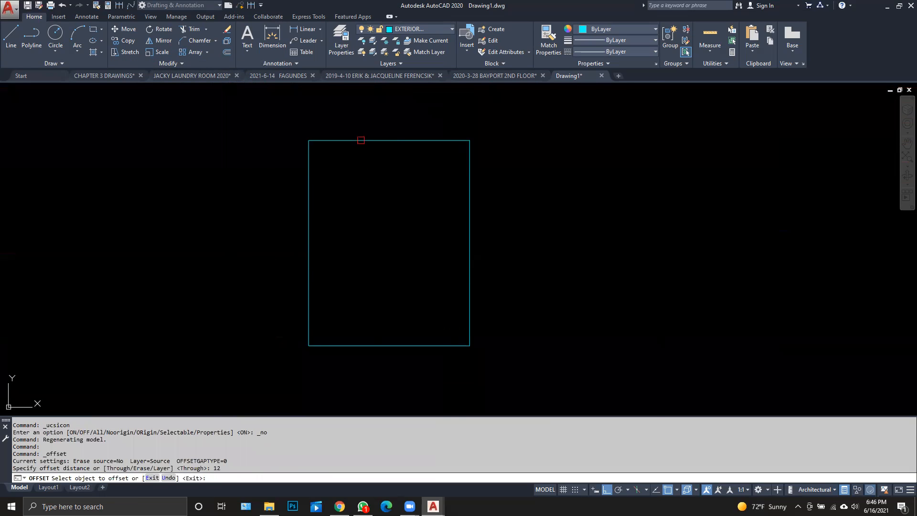
pyautogui.click(361, 140)
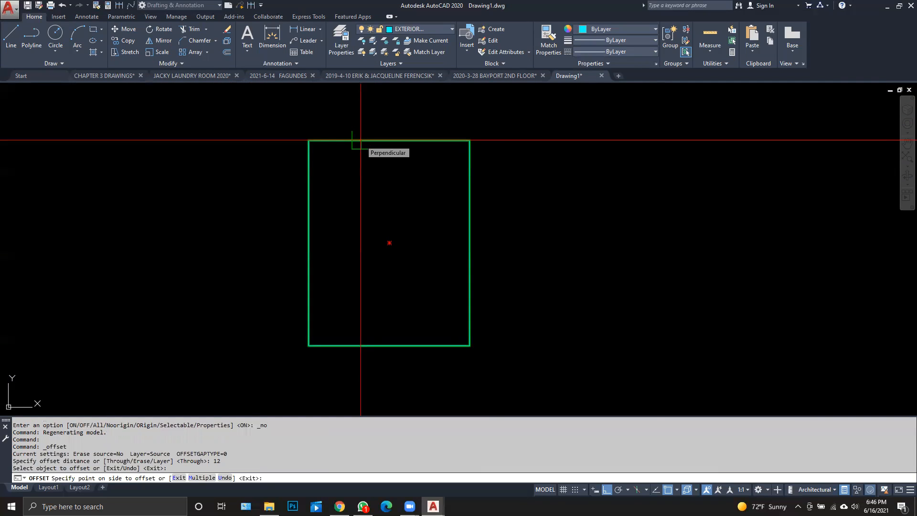
pyautogui.click(374, 159)
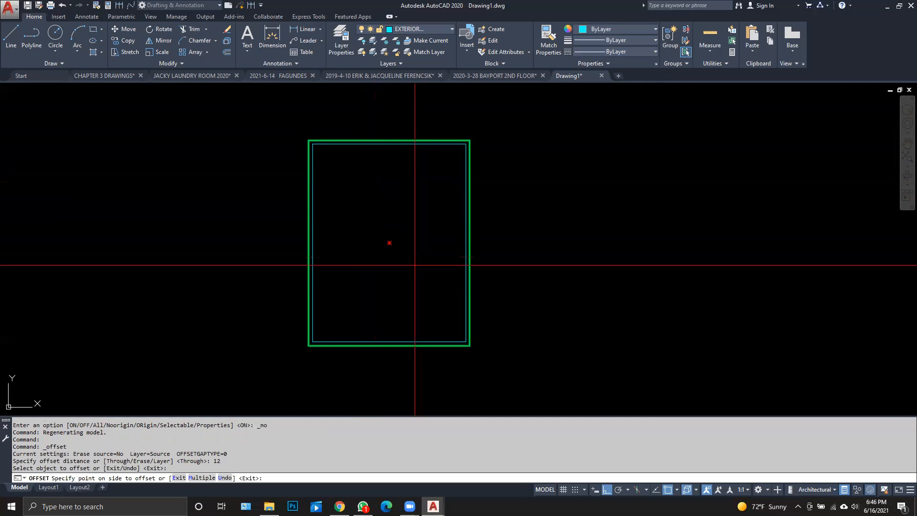
pyautogui.click(361, 250)
pyautogui.scroll(-4, 360, 251)
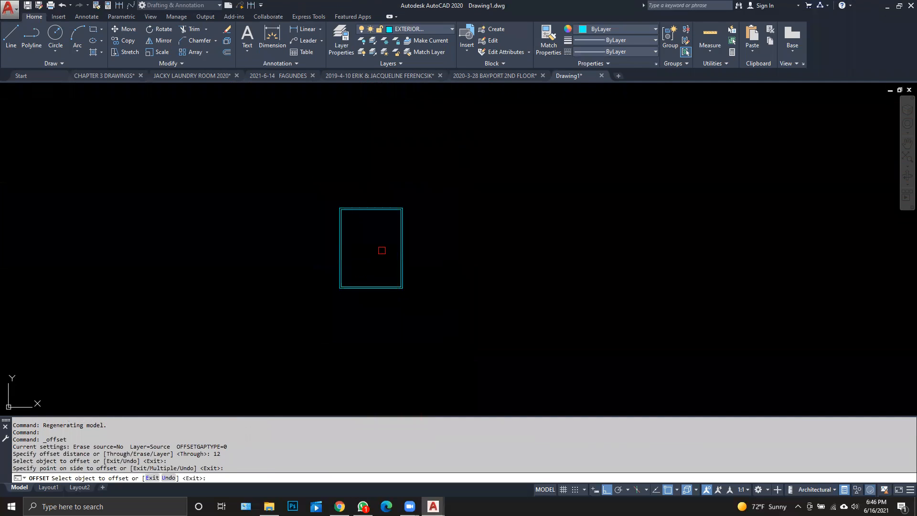
pyautogui.press('Escape')
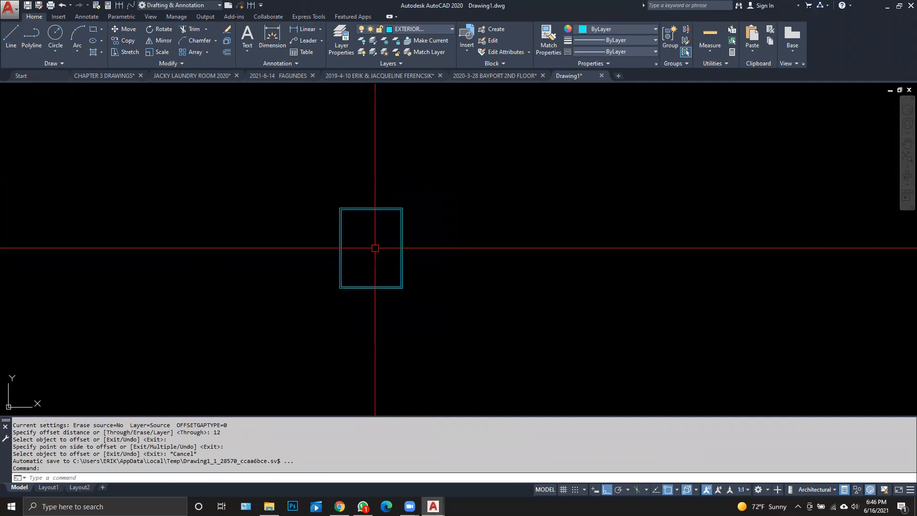
# - Add a linear dimension for the overall width above the top edge of the outer wall rectangle
pyautogui.scroll(4, 375, 247)
pyautogui.moveTo(365, 221); pyautogui.dragTo(347, 179, button='middle')
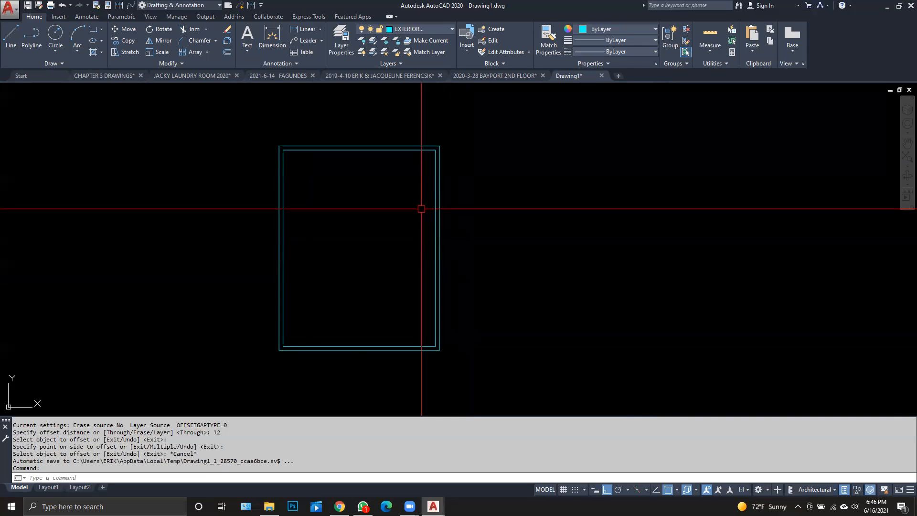
pyautogui.scroll(2, 323, 104)
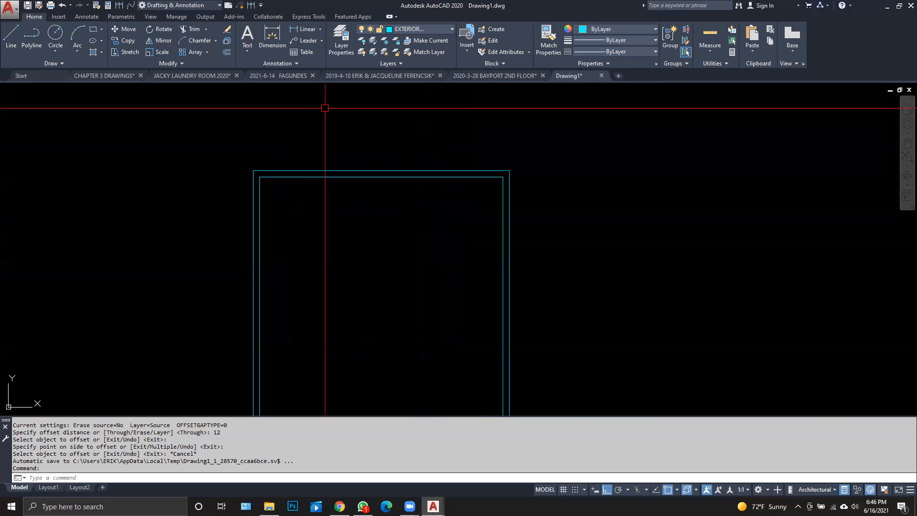
pyautogui.click(302, 29)
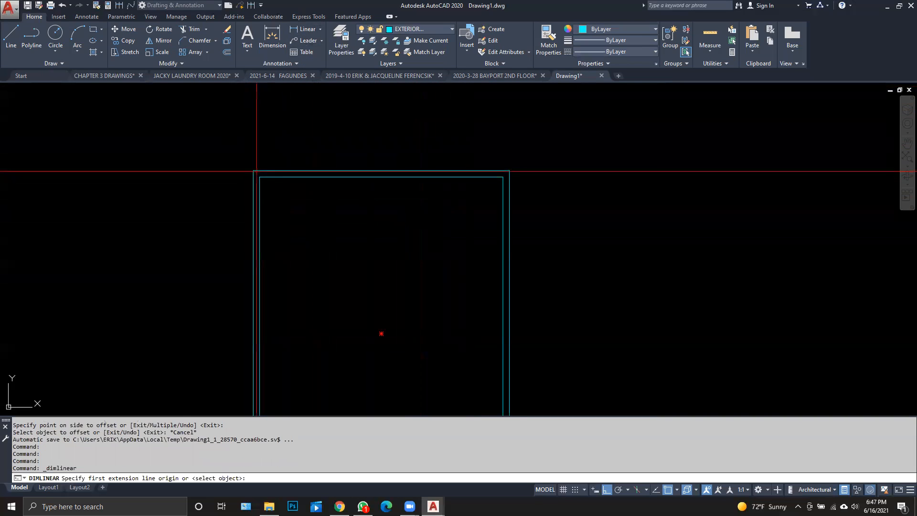
pyautogui.click(253, 170)
pyautogui.click(509, 170)
pyautogui.click(486, 149)
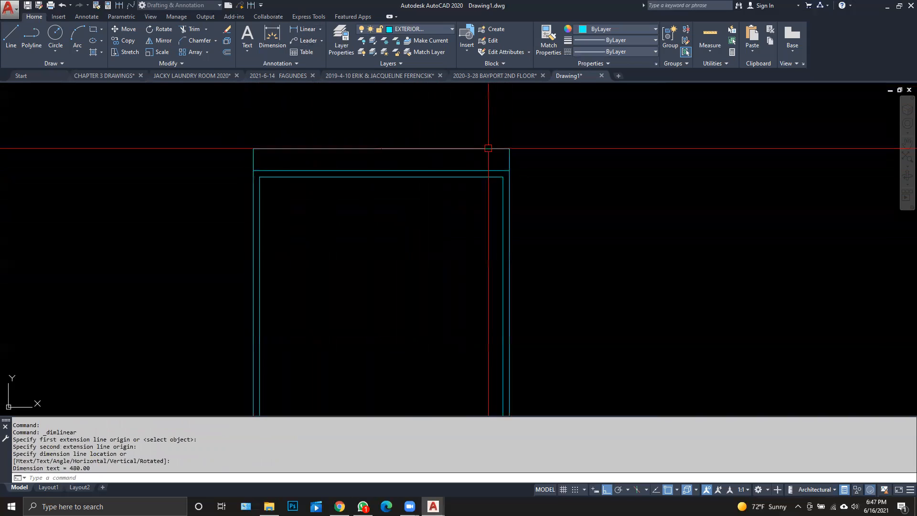
pyautogui.scroll(8, 382, 153)
pyautogui.scroll(5, 414, 191)
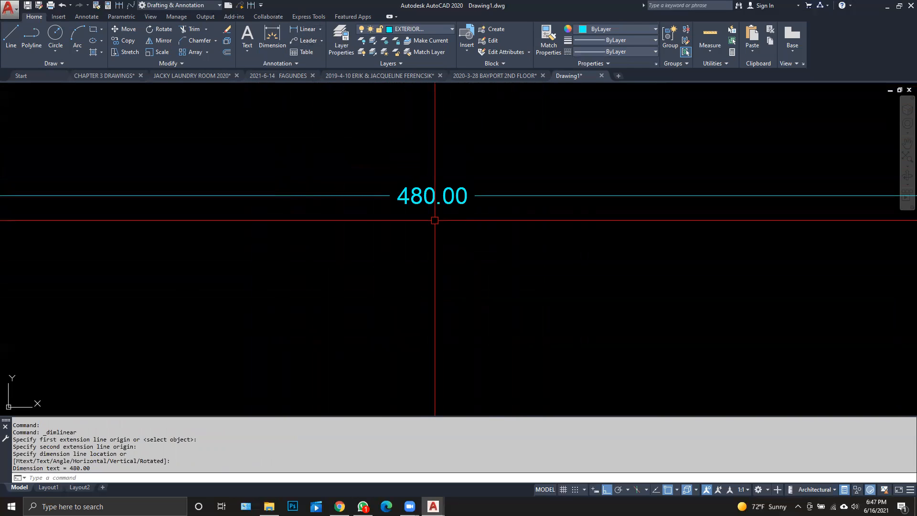
# - Create a new dimension style named ARCH based on IDTI START and continue to its settings
pyautogui.scroll(-12, 437, 221)
pyautogui.moveTo(405, 286); pyautogui.dragTo(416, 241, button='middle')
pyautogui.scroll(2, 388, 217)
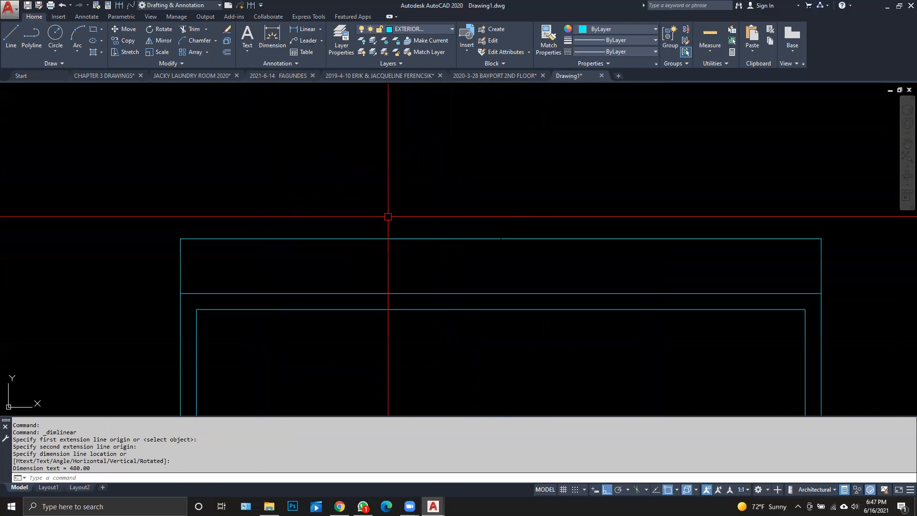
pyautogui.click(298, 62)
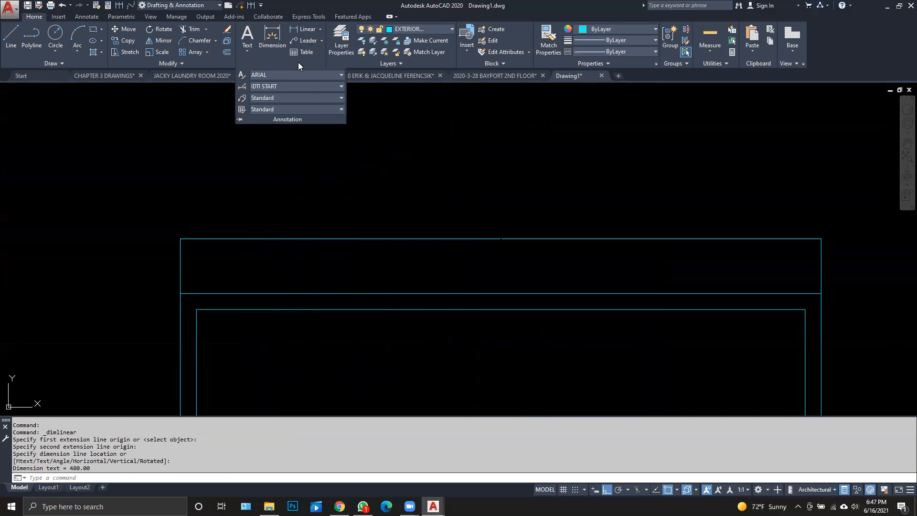
pyautogui.click(244, 88)
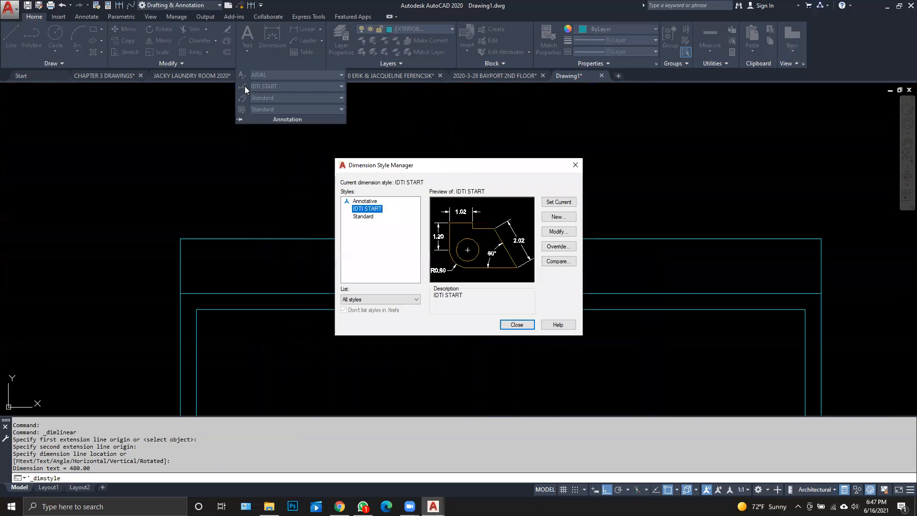
pyautogui.click(563, 220)
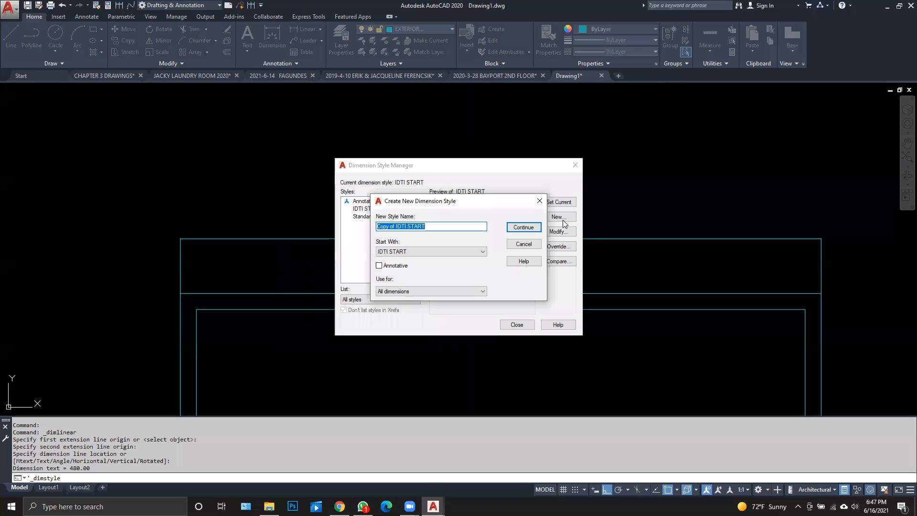
pyautogui.write('ARCH')
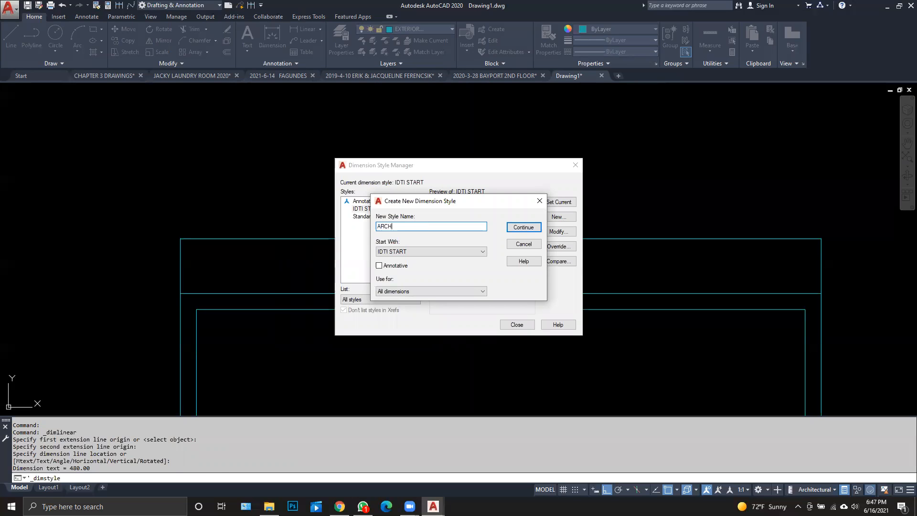
pyautogui.click(524, 228)
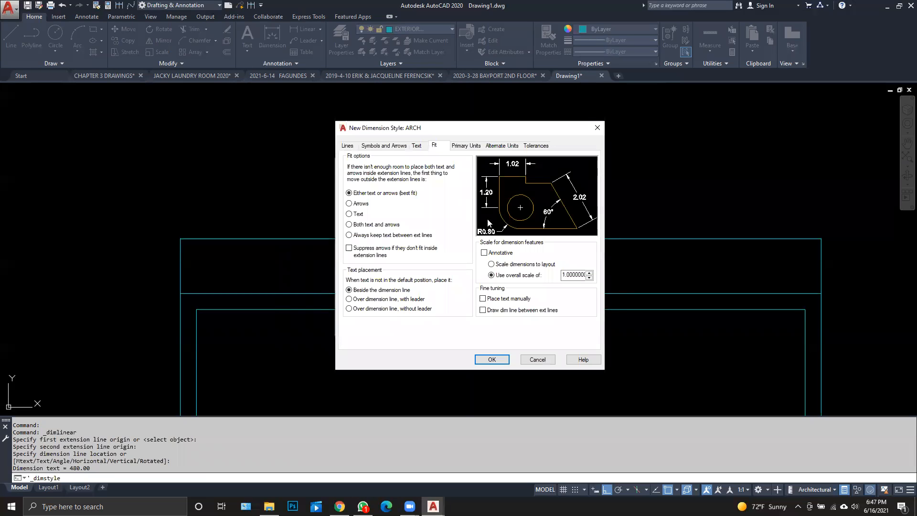
# - Set the ARCH style's linear unit format to Architectural with a precision of 0'-0 1/256"
pyautogui.click(462, 147)
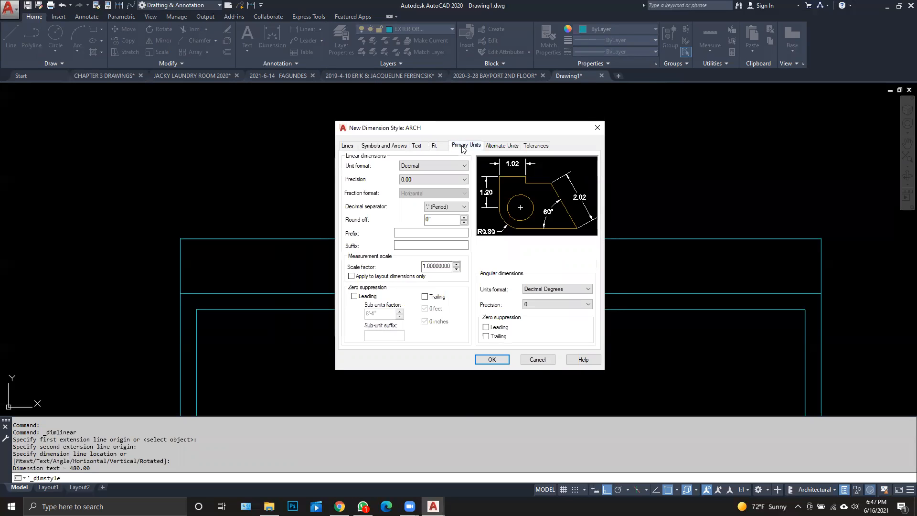
pyautogui.click(435, 165)
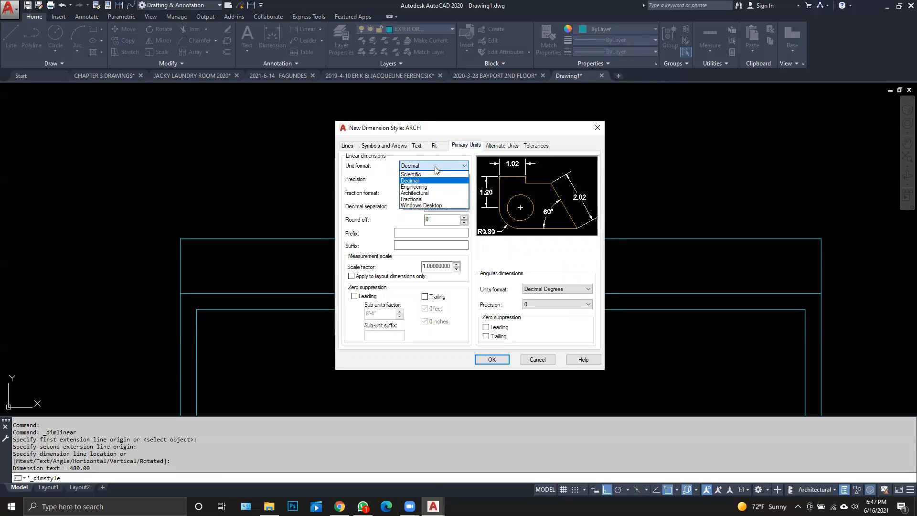
pyautogui.click(437, 193)
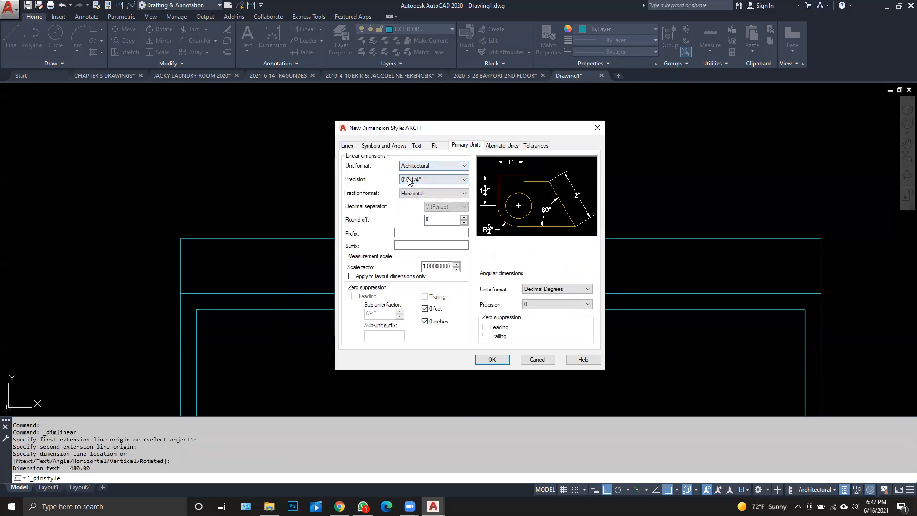
pyautogui.click(441, 183)
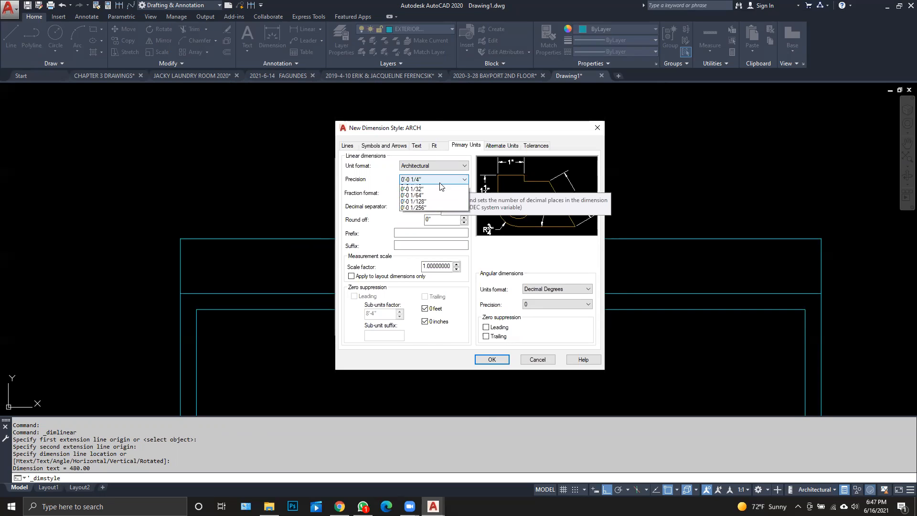
pyautogui.click(433, 239)
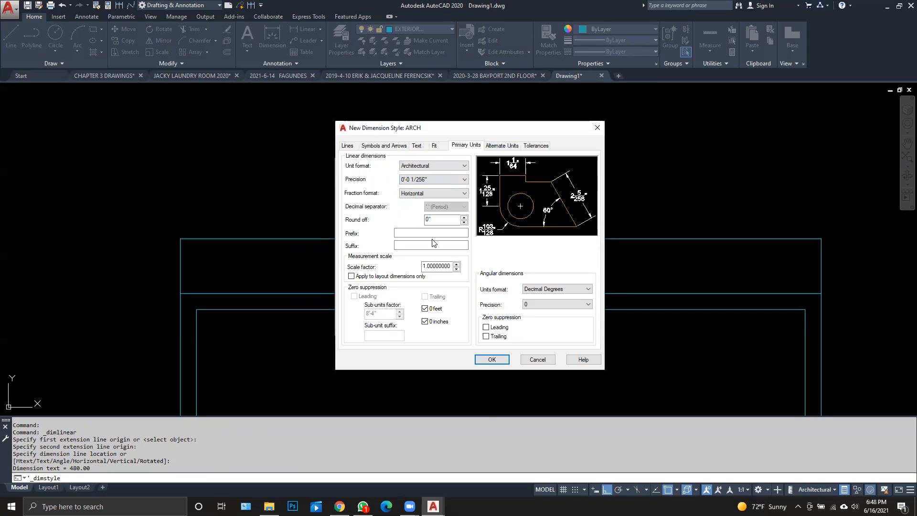
# - Try a linear precision of 0'-0 1/2" and return it to 0'-0 1/256"
pyautogui.click(445, 179)
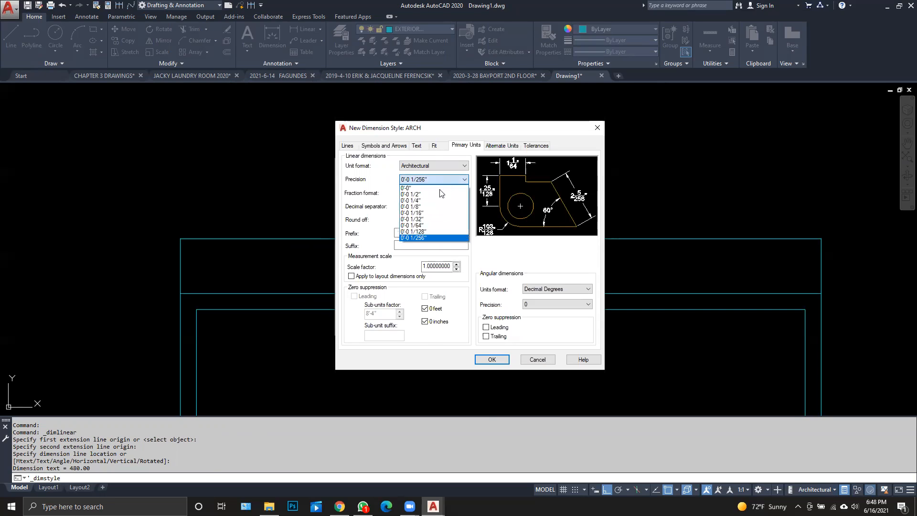
pyautogui.click(432, 195)
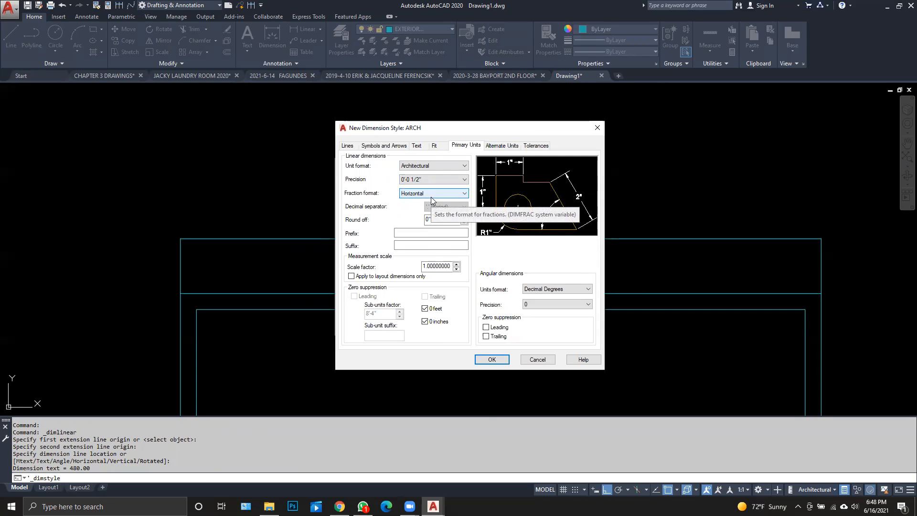
pyautogui.click(435, 179)
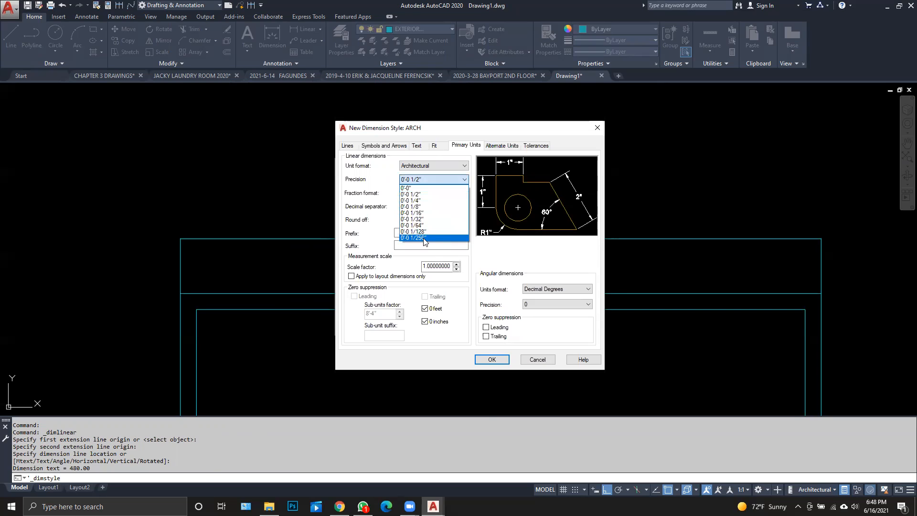
pyautogui.click(424, 238)
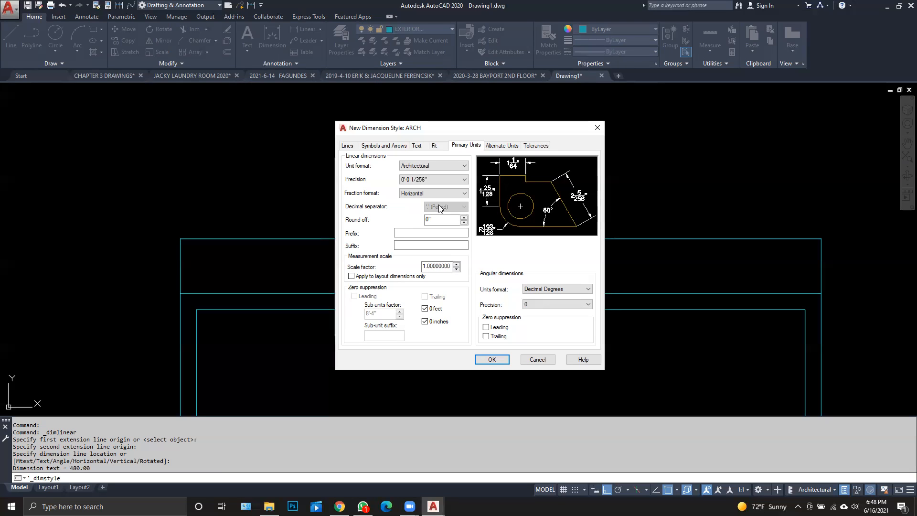
pyautogui.click(435, 179)
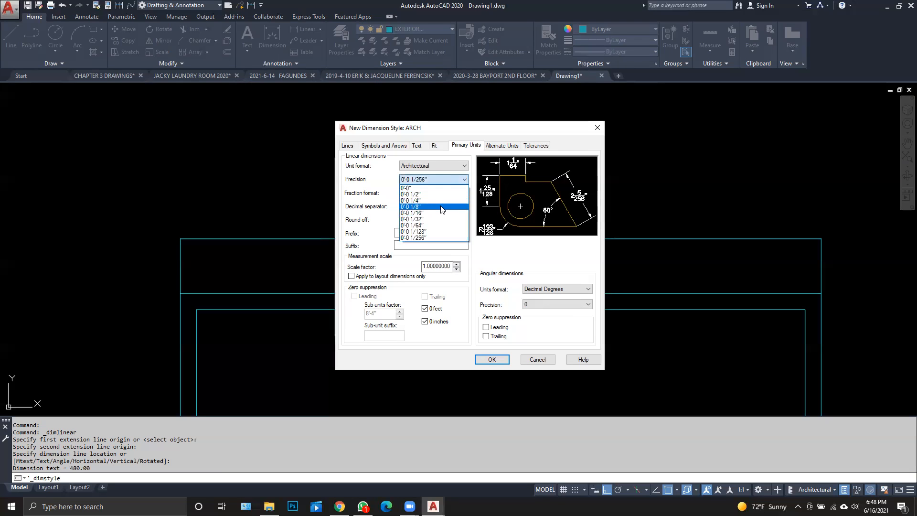
pyautogui.click(438, 237)
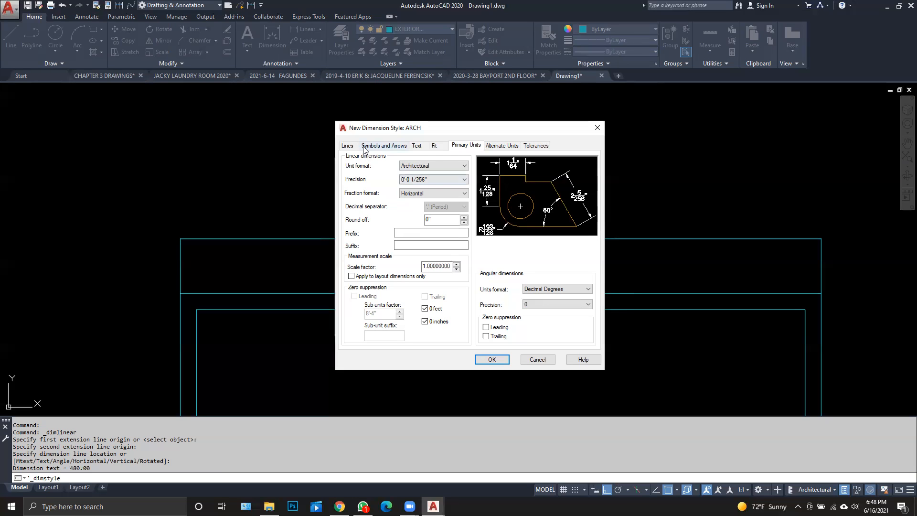
# - Set both dimension arrowheads of the ARCH style to Architectural tick
pyautogui.click(384, 146)
pyautogui.click(408, 177)
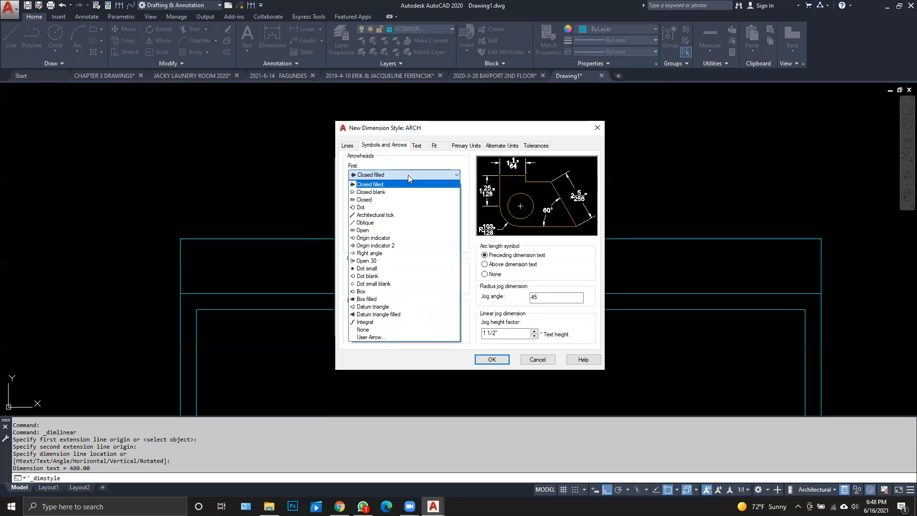
pyautogui.click(392, 213)
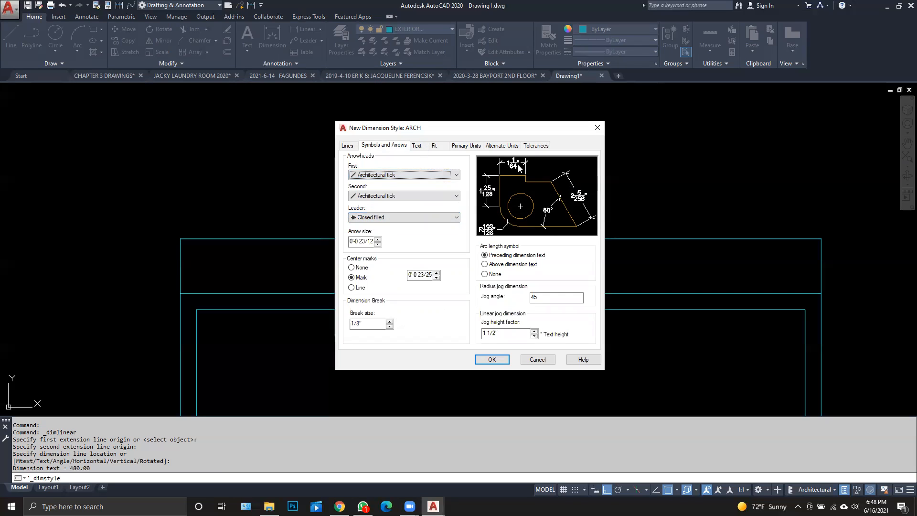
# - Set the dimension text's vertical placement to Above and align it with the dimension line
pyautogui.click(416, 146)
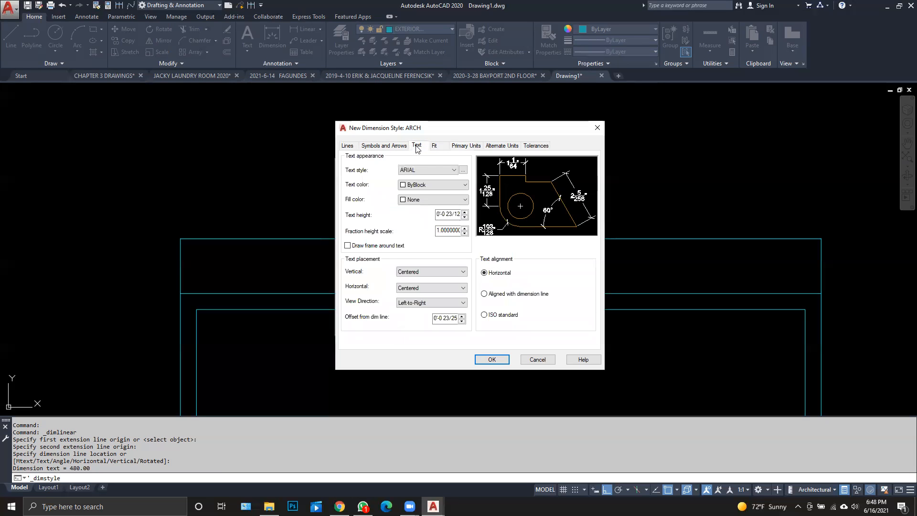
pyautogui.click(449, 273)
pyautogui.click(406, 287)
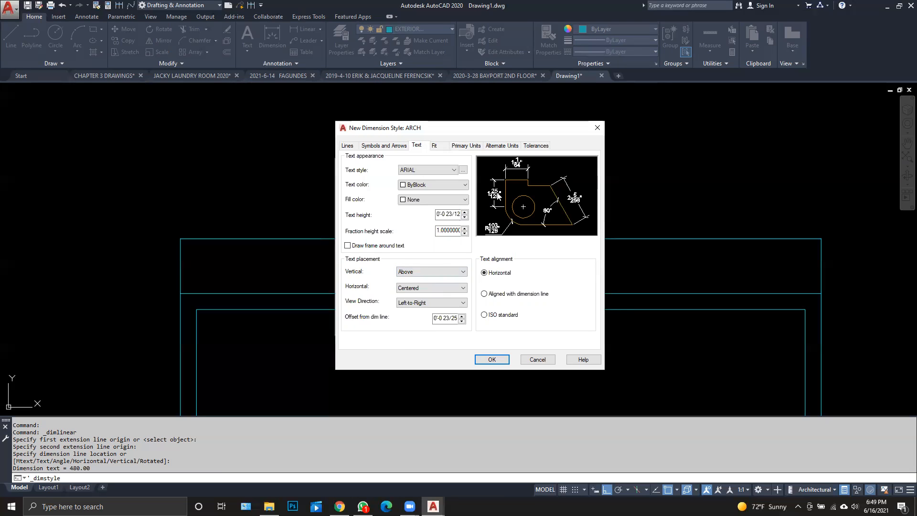
pyautogui.click(485, 293)
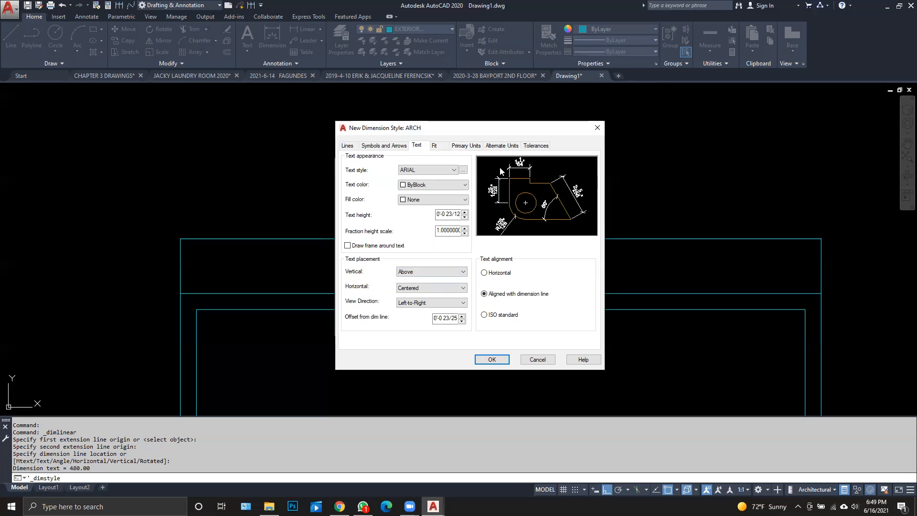
# - Extend the dimension lines .125 beyond the ticks, then save the ARCH style and close the style manager
pyautogui.click(391, 146)
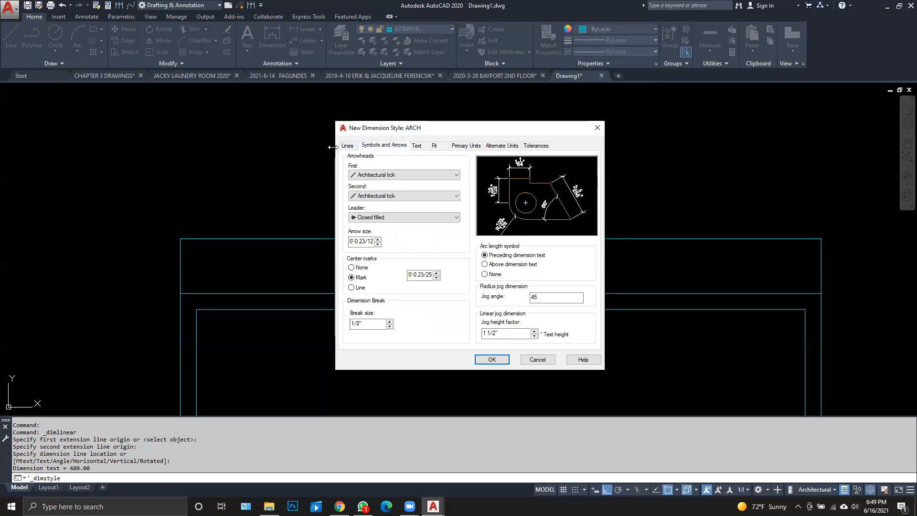
pyautogui.click(349, 145)
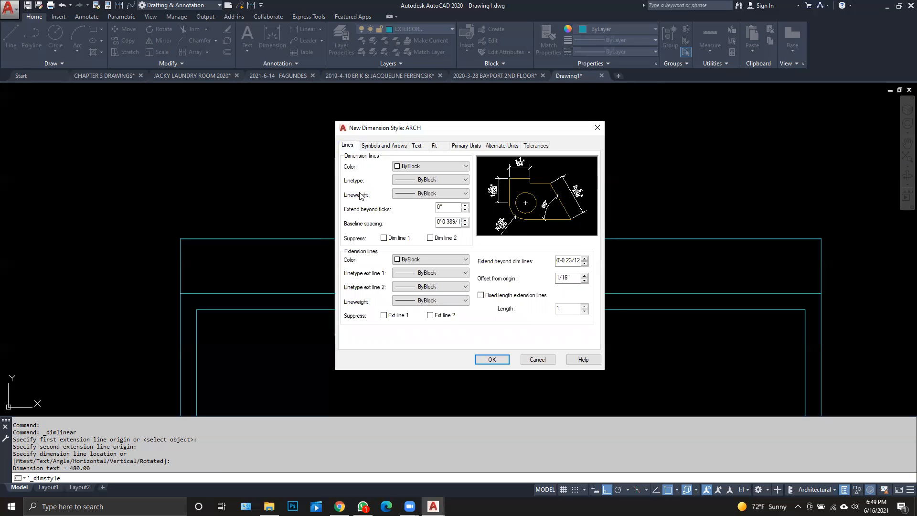
pyautogui.moveTo(451, 208); pyautogui.dragTo(424, 207)
pyautogui.write('.125')
pyautogui.click(492, 360)
pyautogui.click(518, 324)
# - Put the overall width dimension on the DIMS layer, apply the ARCH dimension style to it, and deselect it
pyautogui.click(463, 260)
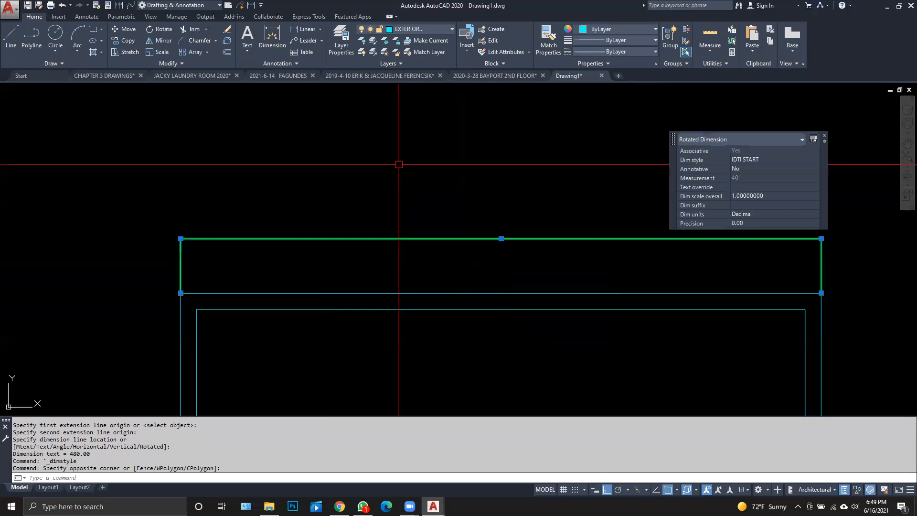
pyautogui.click(419, 26)
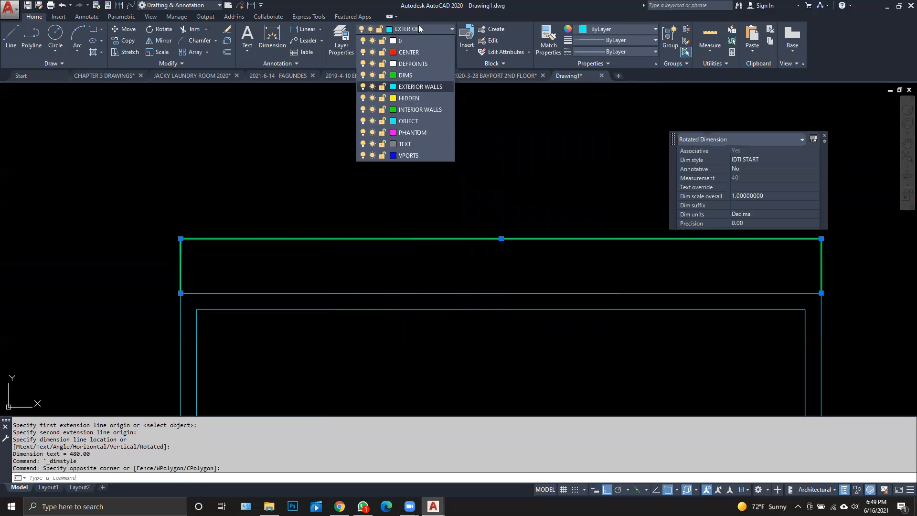
pyautogui.click(415, 75)
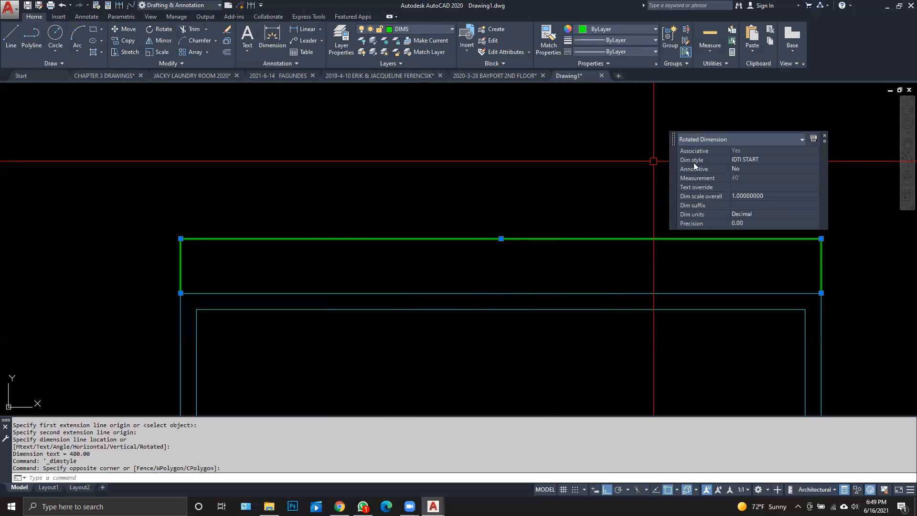
pyautogui.click(774, 161)
pyautogui.click(767, 176)
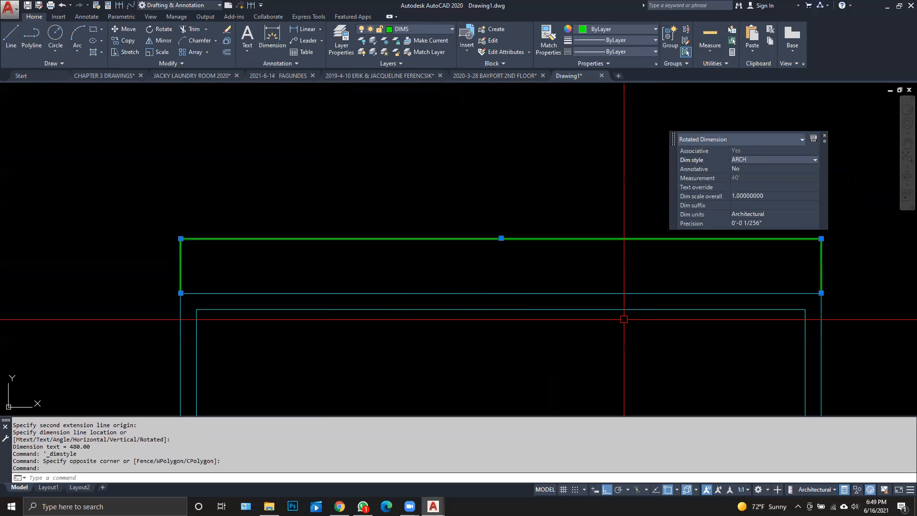
pyautogui.press('Escape')
pyautogui.press('Escape')
pyautogui.scroll(6, 315, 301)
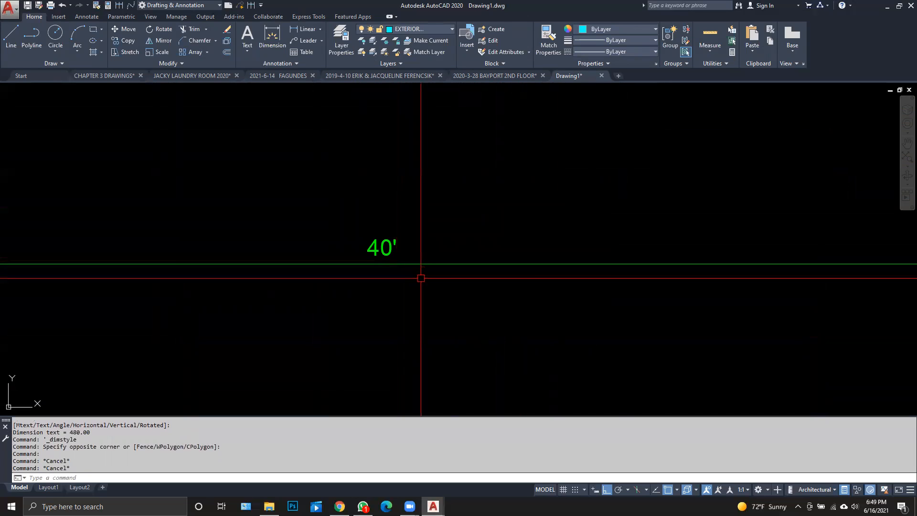
pyautogui.scroll(5, 421, 278)
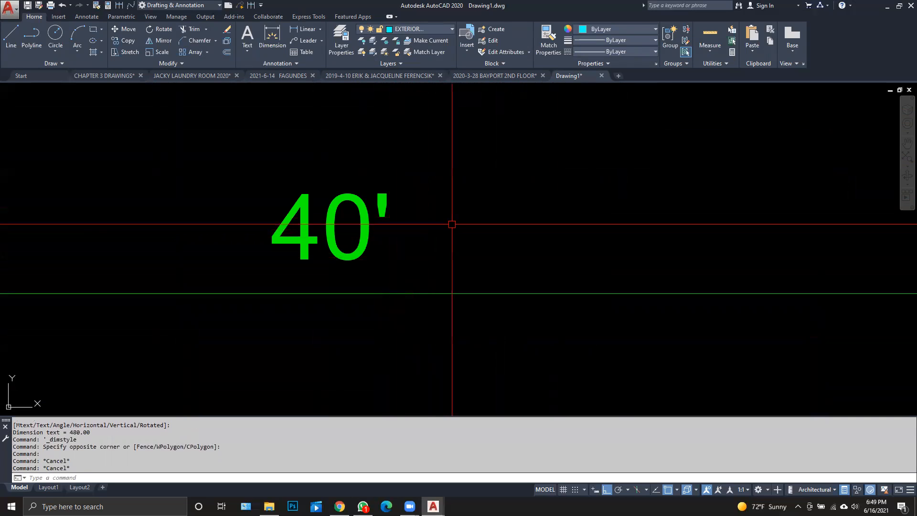
# - Modify the ARCH dimension style's primary units to stop suppressing 0 inches, then save it and close the style manager
pyautogui.click(284, 67)
pyautogui.click(243, 87)
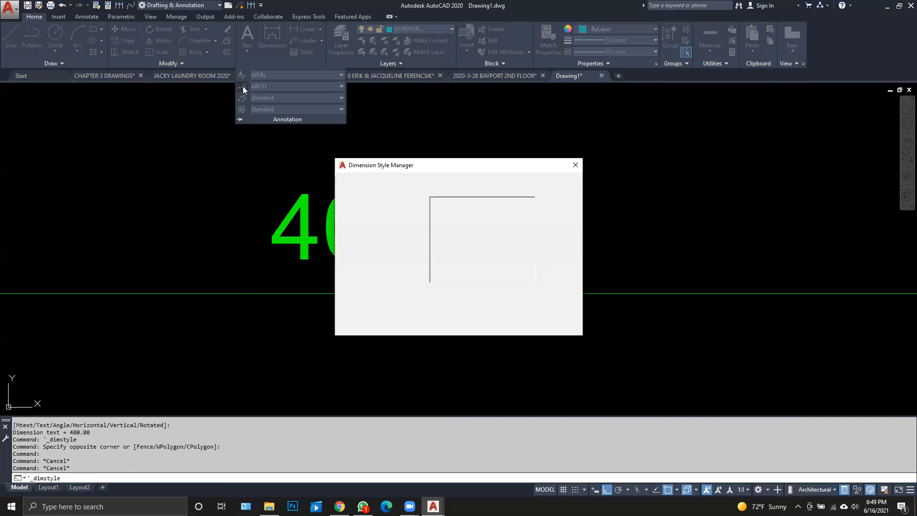
pyautogui.click(556, 232)
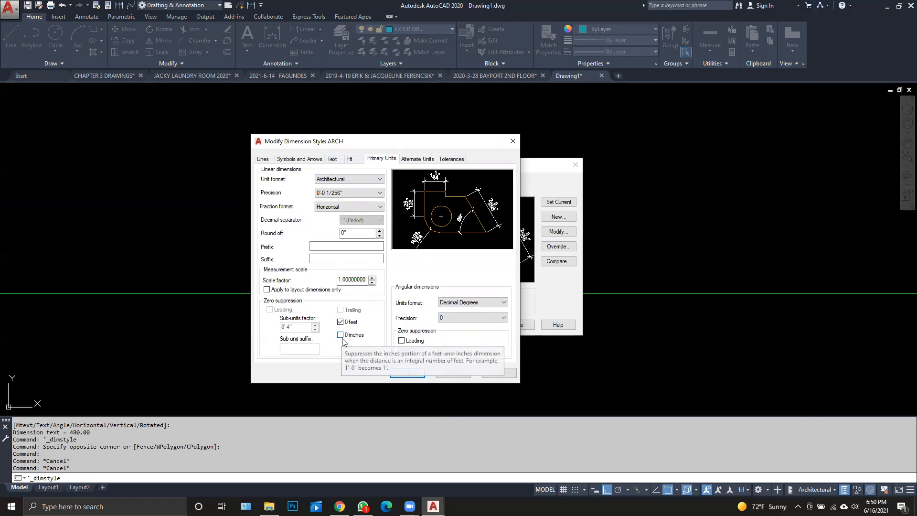
pyautogui.click(409, 373)
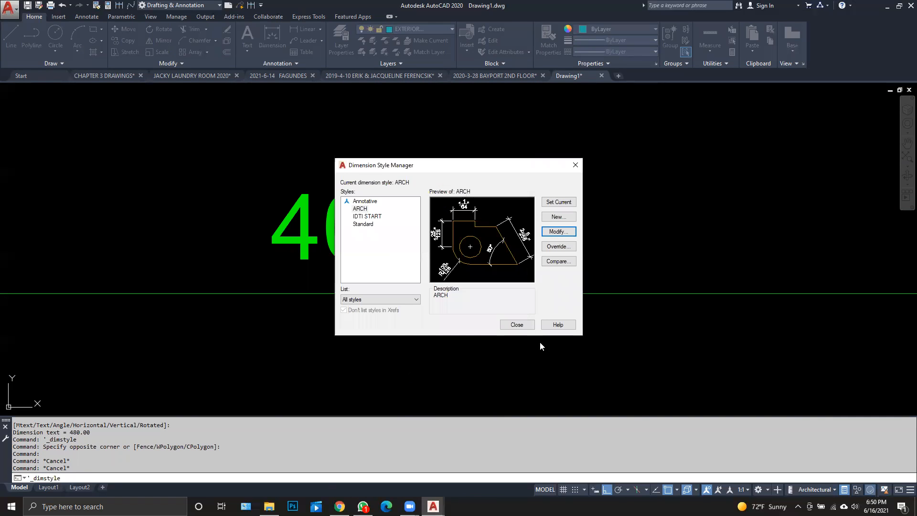
pyautogui.click(517, 325)
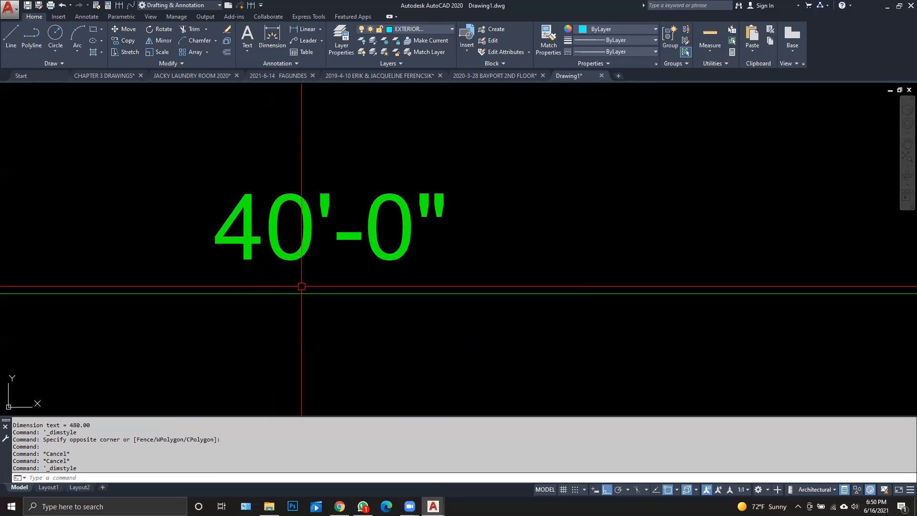
# - Set the ARCH dimension style's overall scale to 48 in its fit options, then save it and close the style manager
pyautogui.scroll(-10, 302, 286)
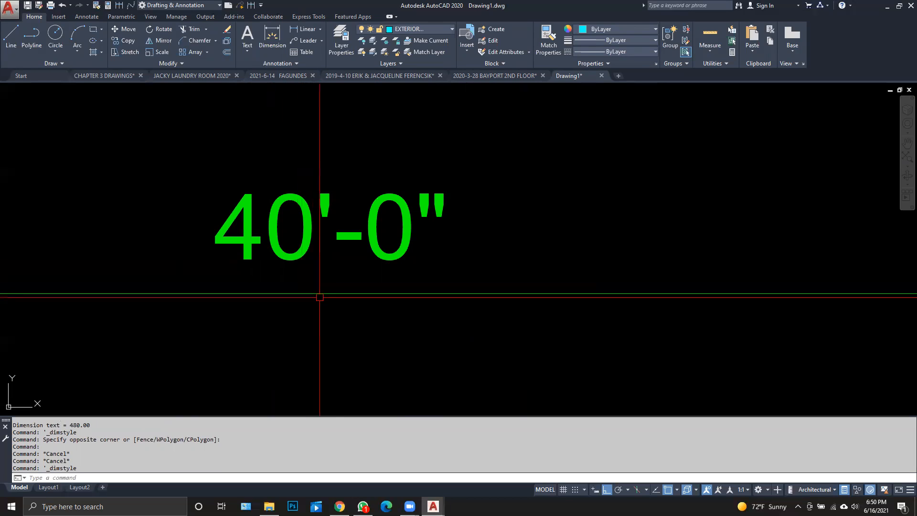
pyautogui.scroll(5, 322, 286)
pyautogui.scroll(7, 257, 211)
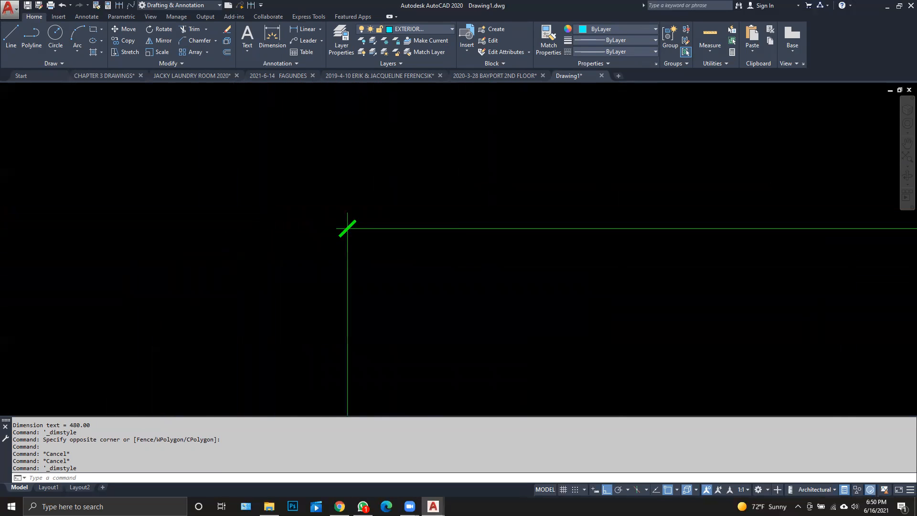
pyautogui.scroll(-6, 502, 225)
pyautogui.scroll(-5, 549, 263)
pyautogui.scroll(5, 461, 268)
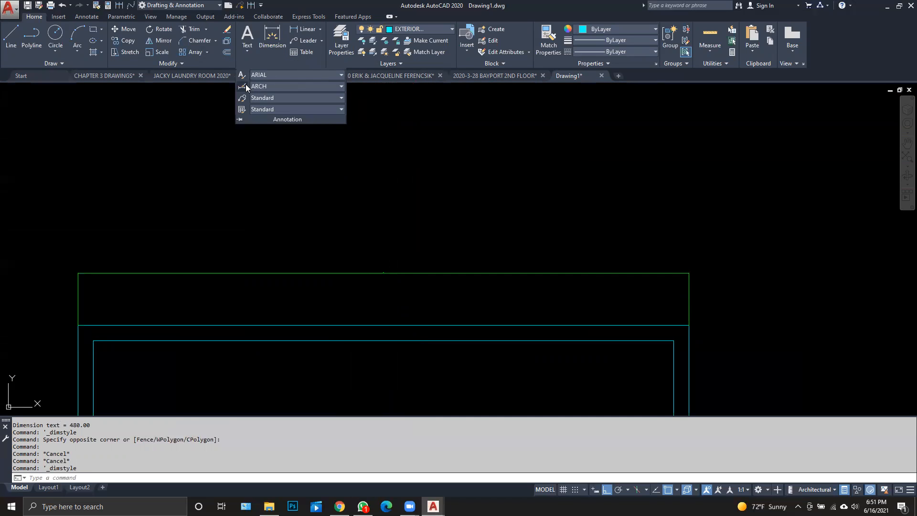
pyautogui.click(242, 87)
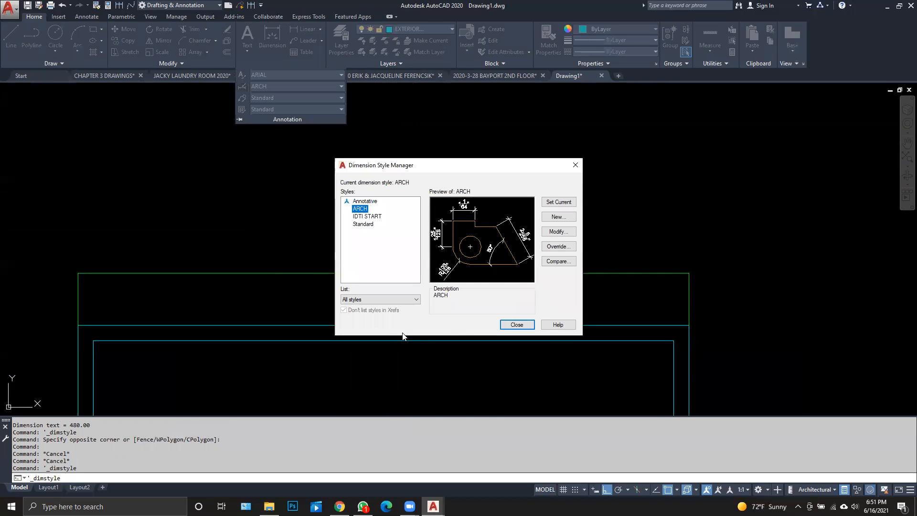
pyautogui.click(559, 232)
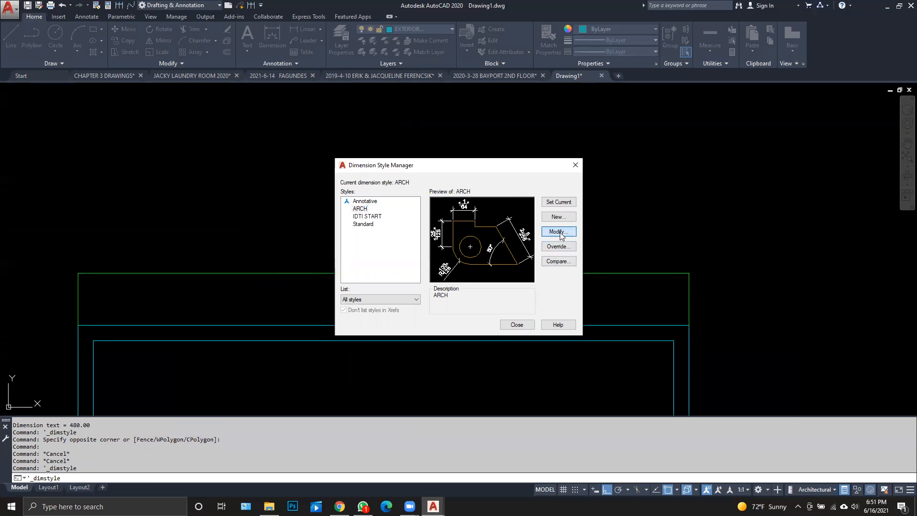
pyautogui.click(350, 159)
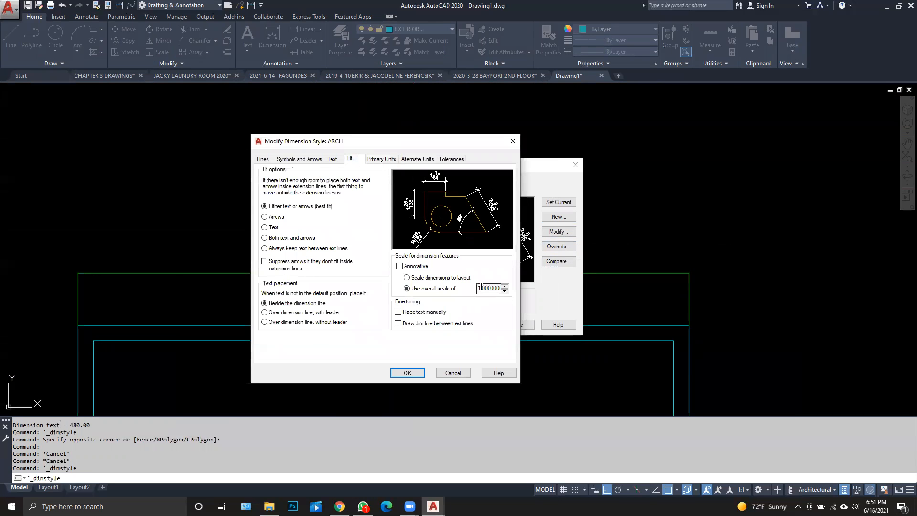
pyautogui.moveTo(481, 288); pyautogui.dragTo(473, 287)
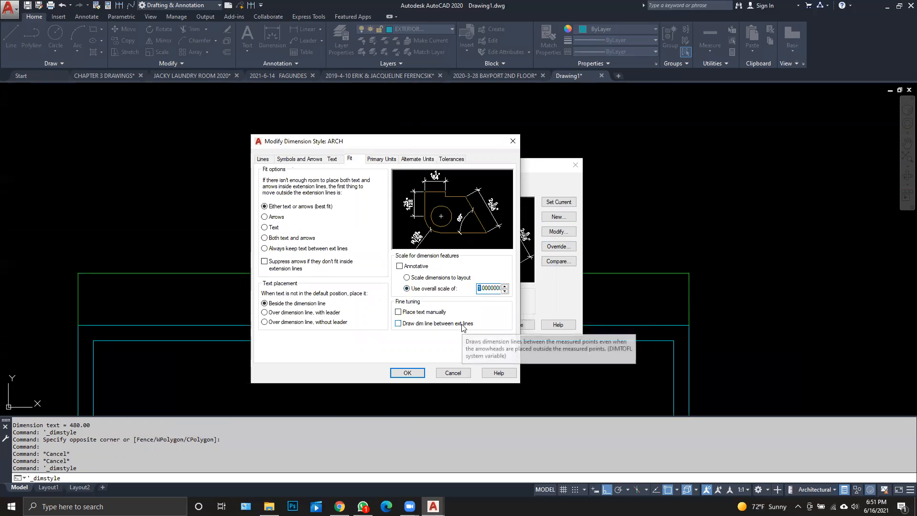
pyautogui.write('48')
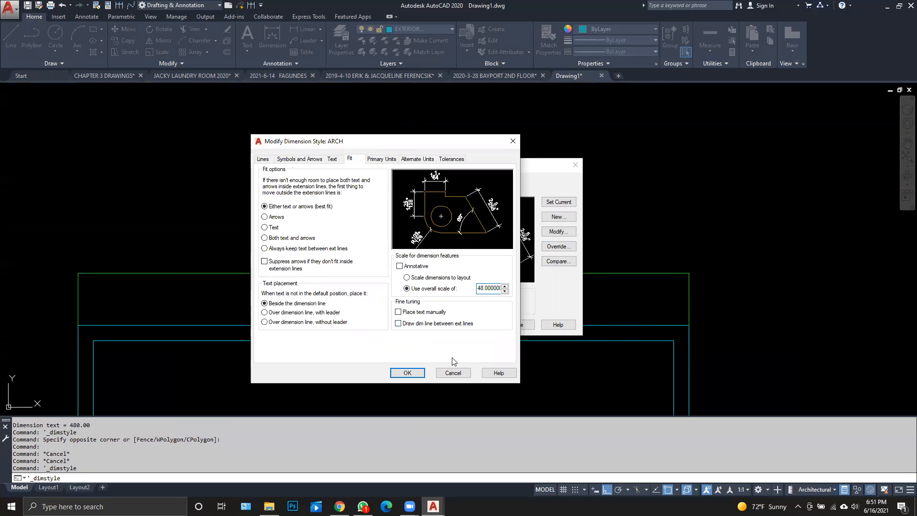
pyautogui.click(410, 372)
pyautogui.click(506, 329)
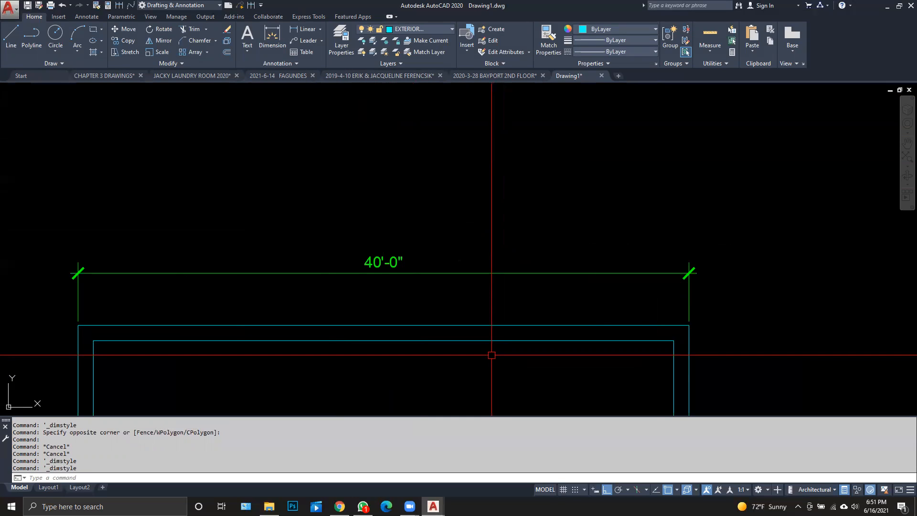
# - Make the overall width dimension's layer, DIMS, the current layer
pyautogui.scroll(-4, 491, 354)
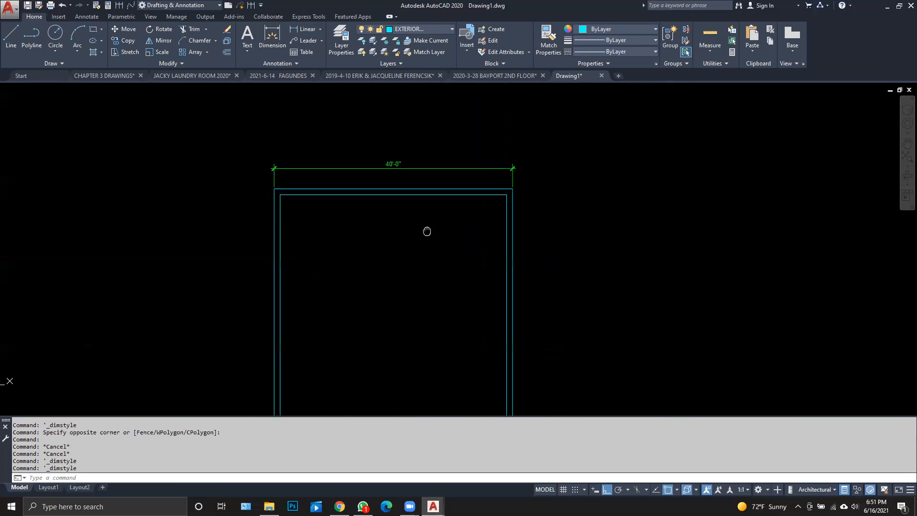
pyautogui.click(431, 40)
pyautogui.click(438, 149)
# - Add a vertical linear dimension for the building's overall depth, from corner to corner outside the right exterior wall
pyautogui.scroll(-2, 408, 127)
pyautogui.click(304, 28)
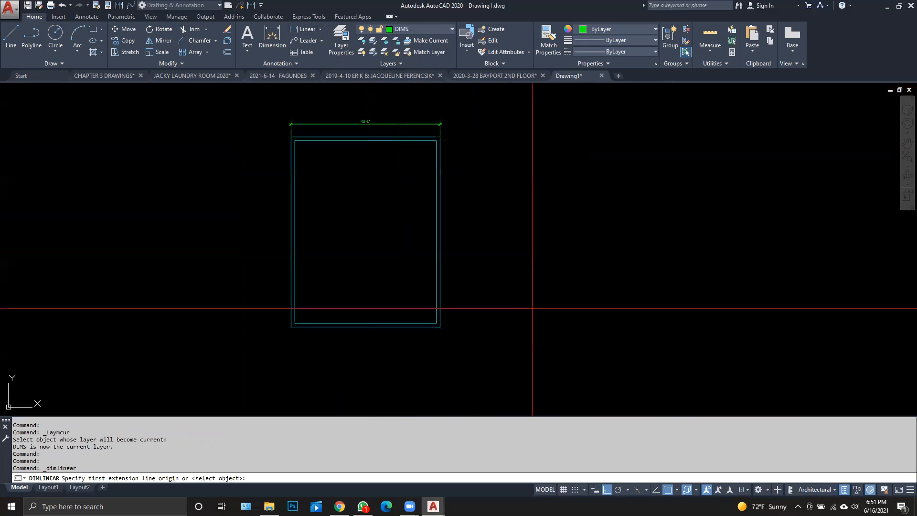
pyautogui.click(440, 327)
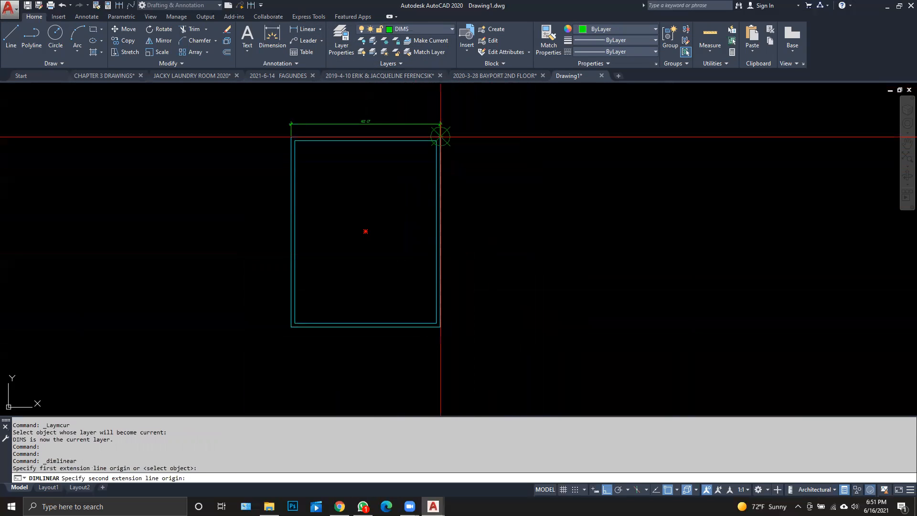
pyautogui.click(440, 137)
pyautogui.click(458, 154)
pyautogui.scroll(5, 459, 234)
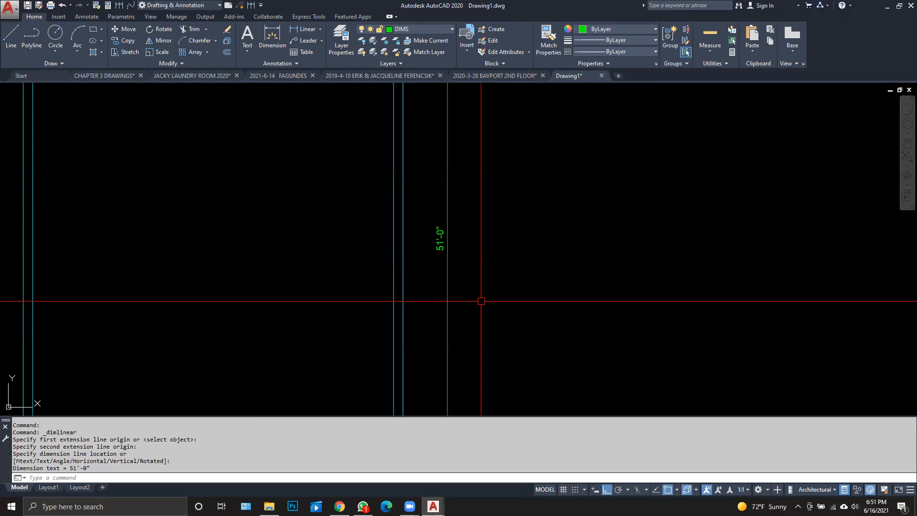
pyautogui.scroll(-4, 481, 301)
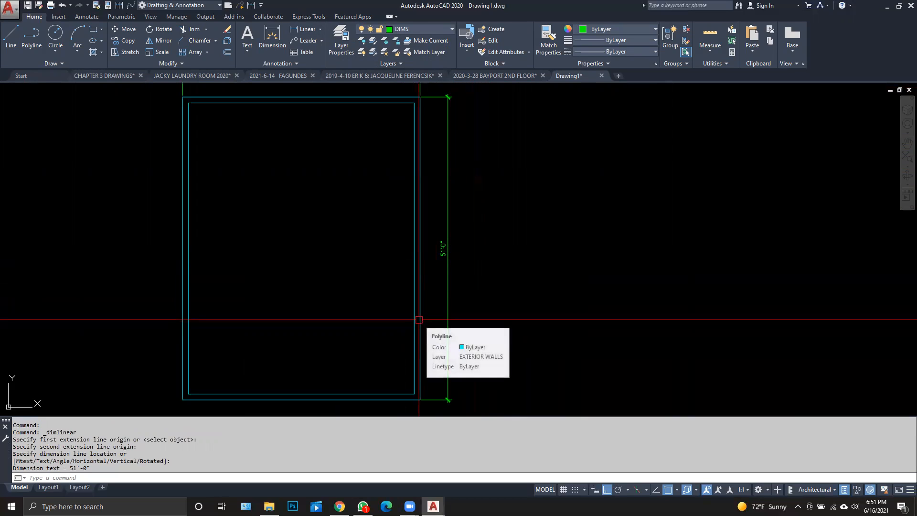
# - Explode both exterior wall outlines into individual lines and check the left wall by selecting its two lines
pyautogui.click(226, 44)
pyautogui.click(238, 194)
pyautogui.click(92, 169)
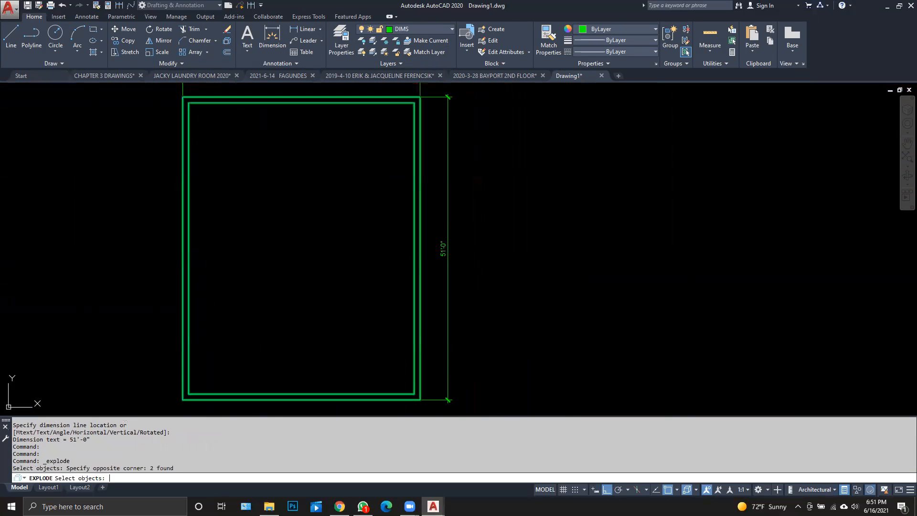
pyautogui.press('Escape')
pyautogui.click(266, 215)
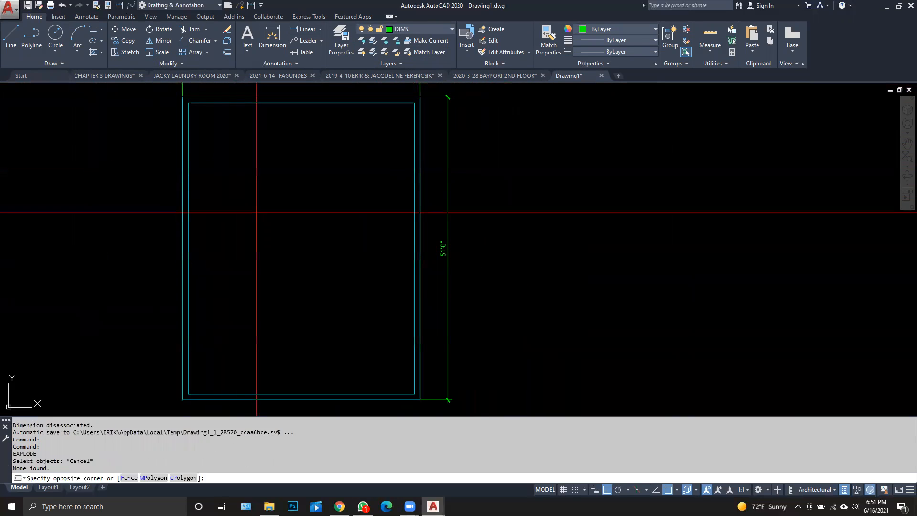
pyautogui.click(164, 195)
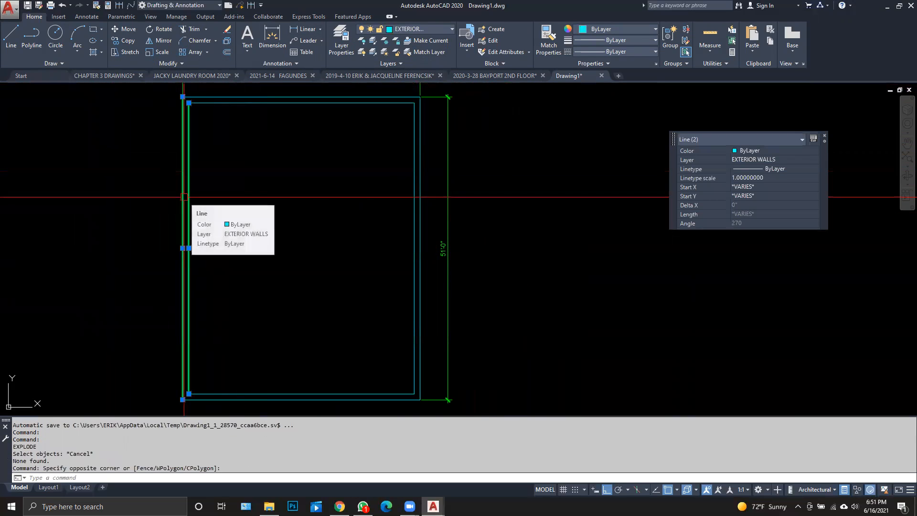
pyautogui.press('Escape')
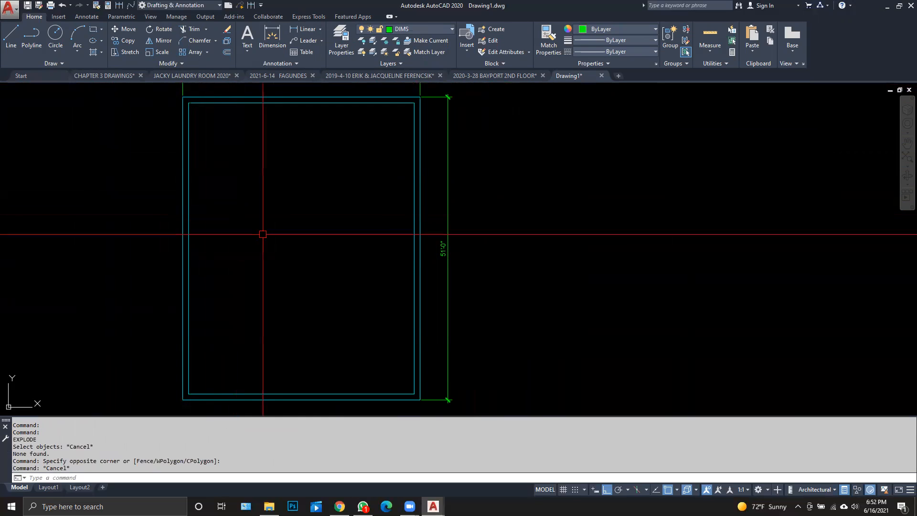
# - Offset the outer lines of the left and right exterior walls 13'8 inward
pyautogui.moveTo(282, 258); pyautogui.dragTo(275, 296, button='middle')
pyautogui.scroll(2, 202, 144)
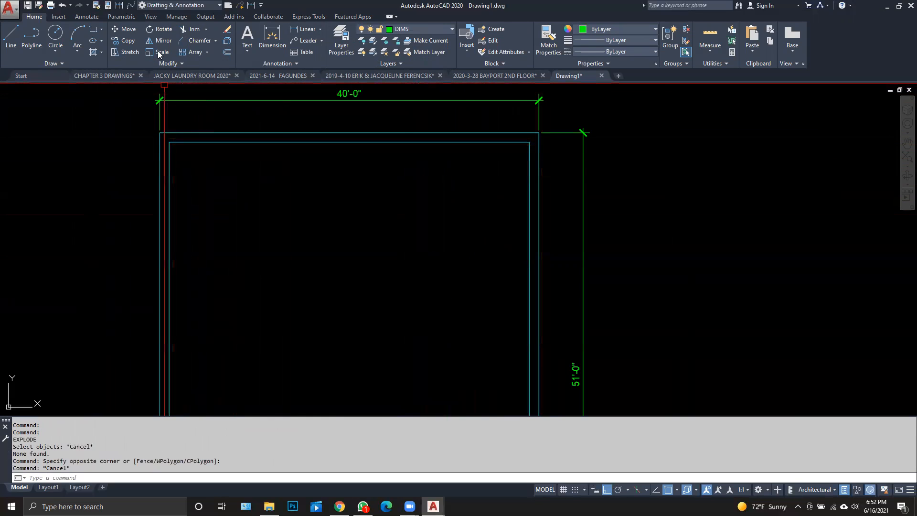
pyautogui.click(227, 53)
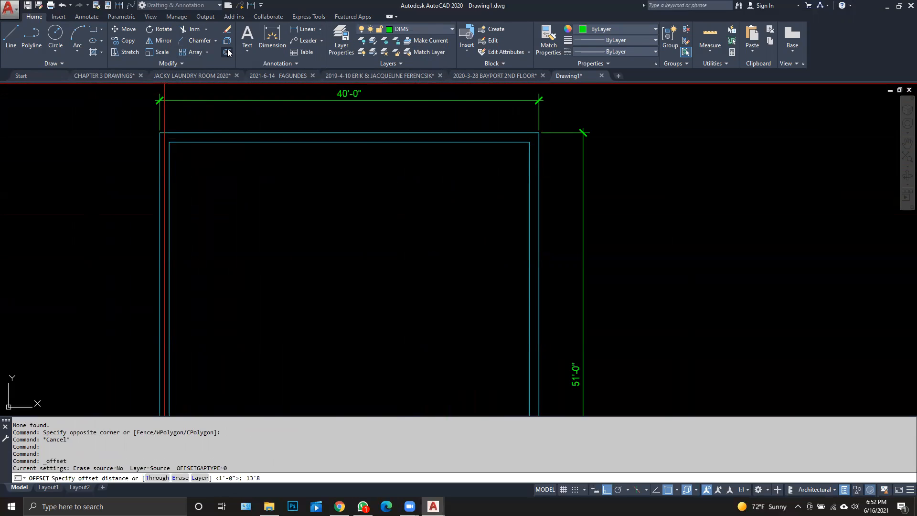
pyautogui.press('Return')
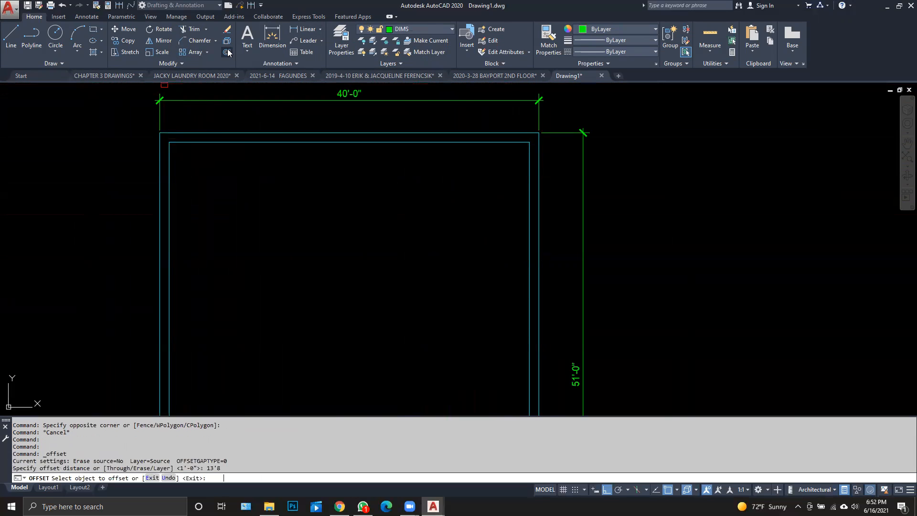
pyautogui.click(157, 157)
pyautogui.click(281, 184)
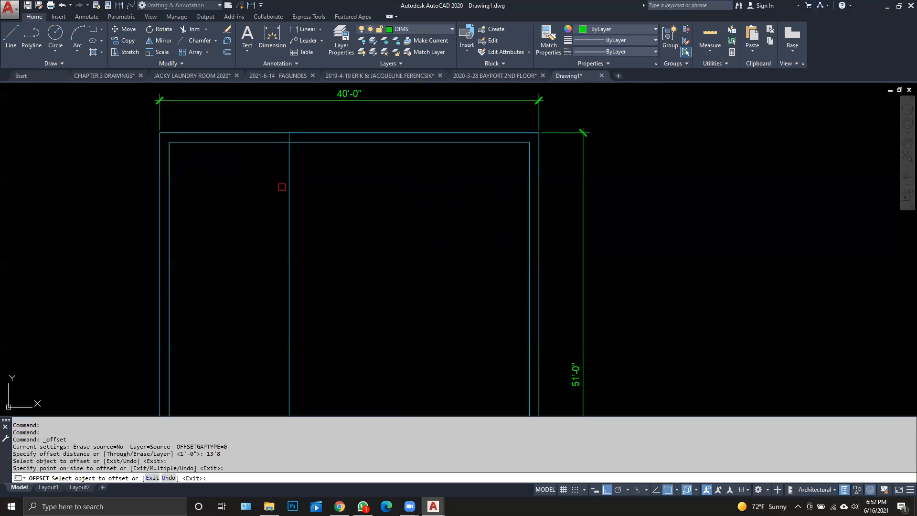
pyautogui.click(538, 181)
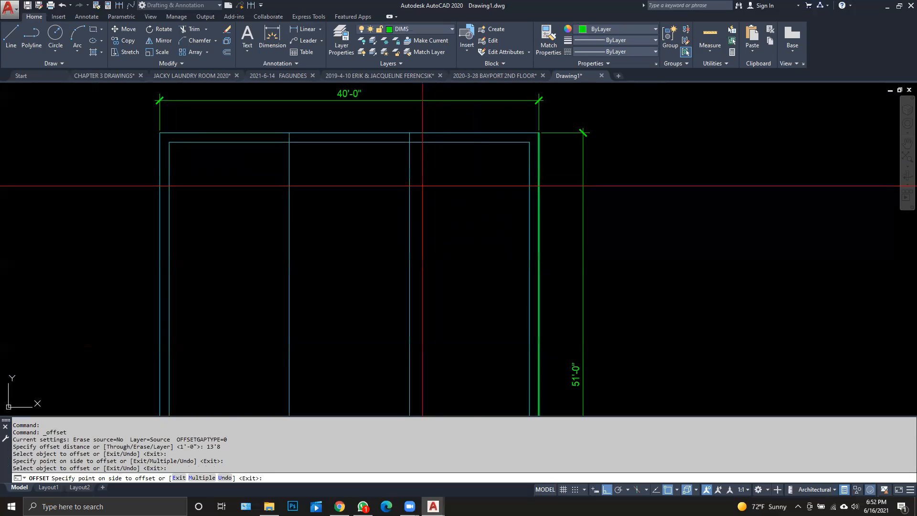
pyautogui.click(356, 188)
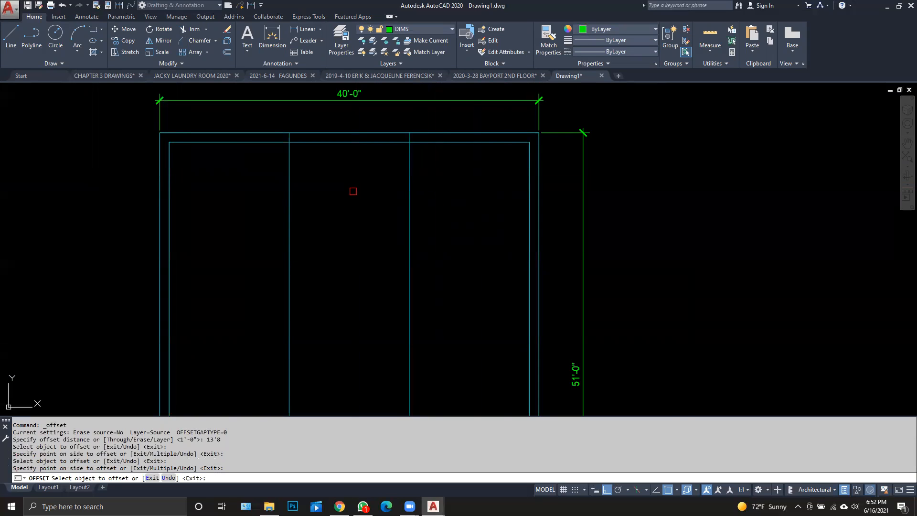
pyautogui.press('Escape')
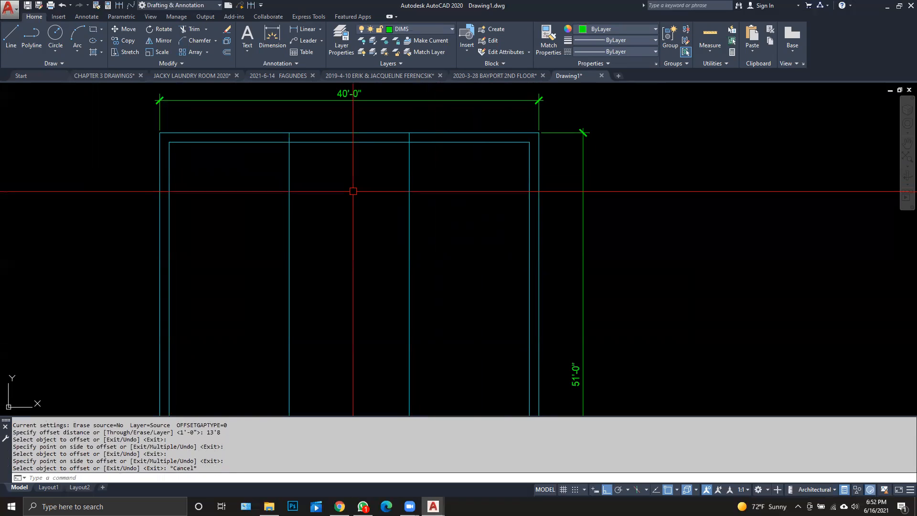
# - Offset each of the two interior vertical lines 3'4 toward the middle of the building
pyautogui.click(228, 53)
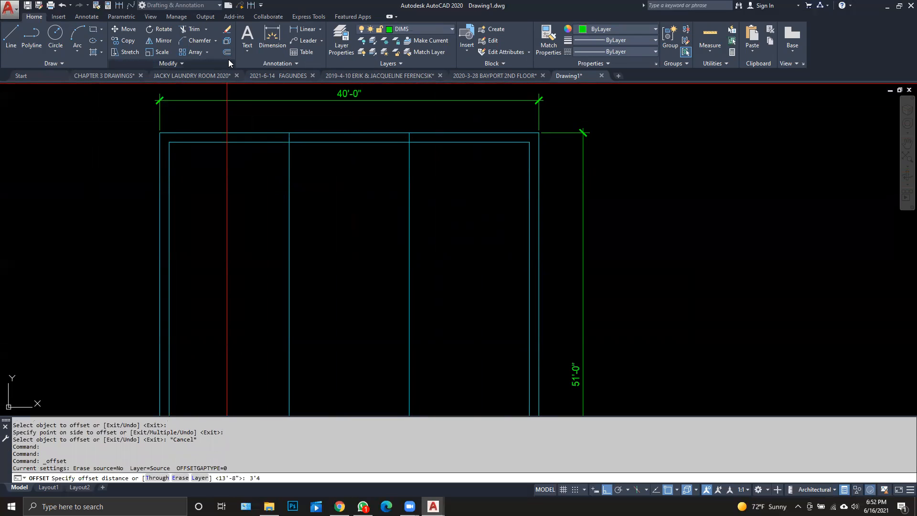
pyautogui.press('Return')
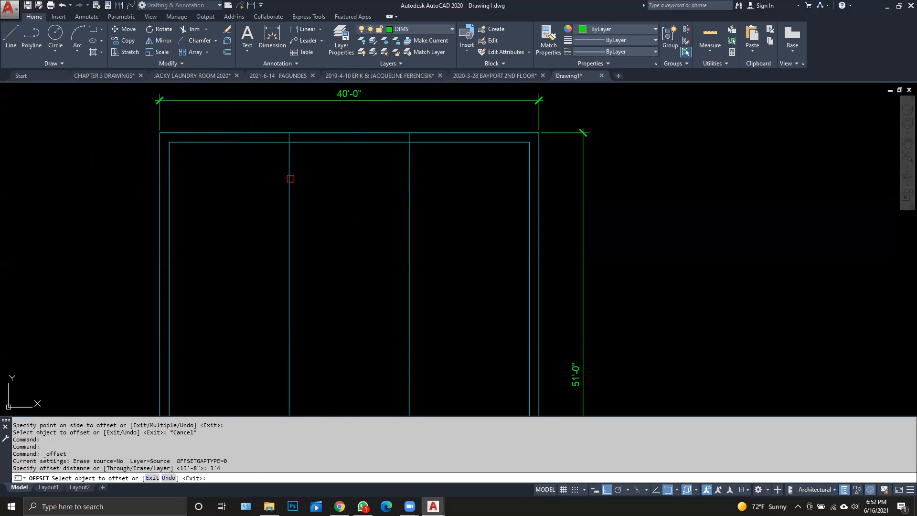
pyautogui.click(290, 178)
pyautogui.click(348, 182)
pyautogui.click(409, 172)
pyautogui.click(335, 171)
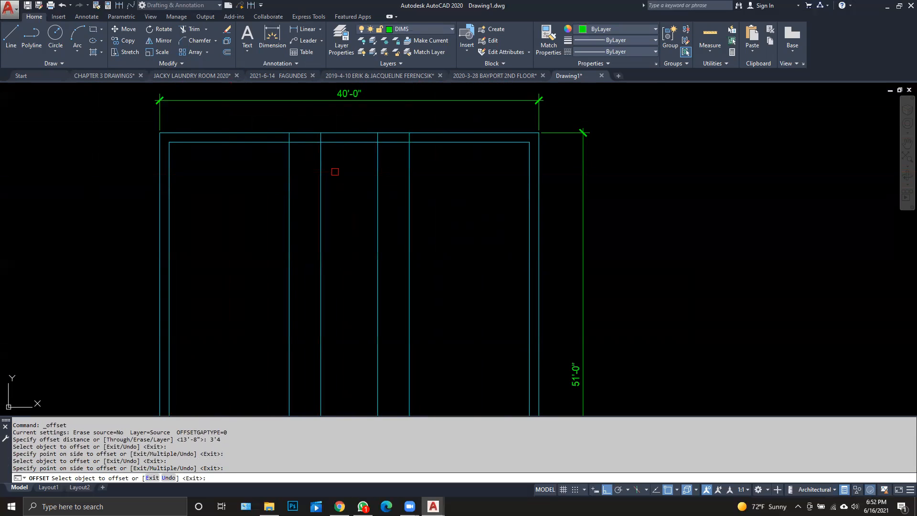
pyautogui.press('Escape')
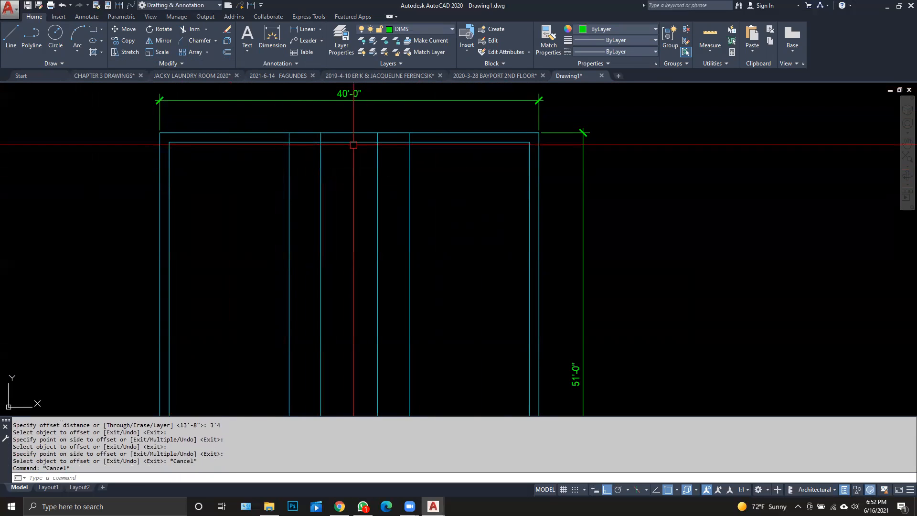
# - Trim the four vertical lines and the top wall to form two 3'4 openings, and check the middle wall segment's length
pyautogui.click(190, 29)
pyautogui.click(458, 178)
pyautogui.click(282, 119)
pyautogui.press('Return')
pyautogui.click(425, 189)
pyautogui.click(198, 180)
pyautogui.click(413, 192)
pyautogui.click(267, 193)
pyautogui.click(310, 155)
pyautogui.click(304, 119)
pyautogui.click(379, 154)
pyautogui.click(388, 129)
pyautogui.press('Escape')
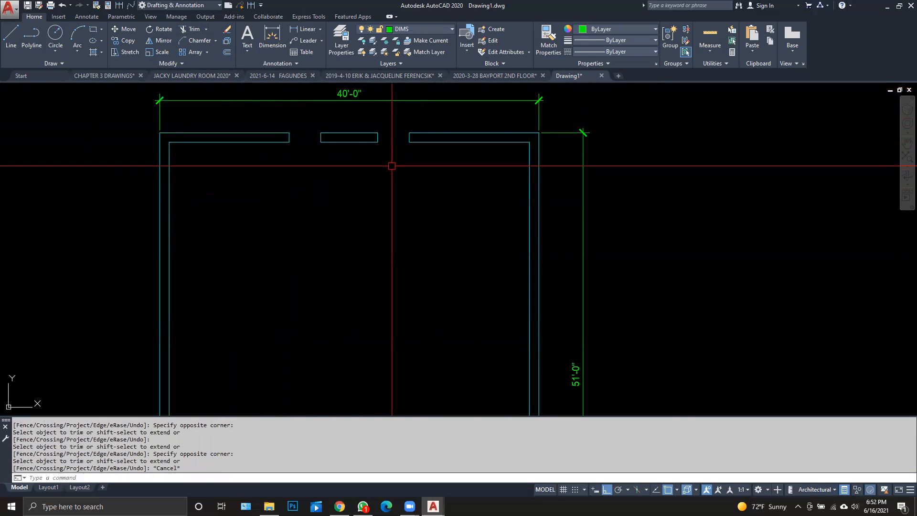
pyautogui.click(354, 141)
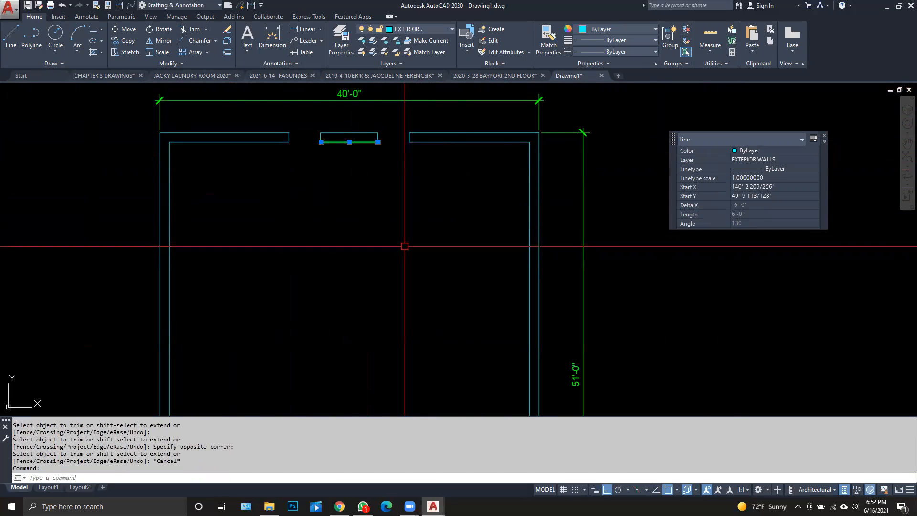
# - Offset the inner lines of the left and right exterior walls 18'6 inward to form a central dividing wall
pyautogui.press('Escape')
pyautogui.press('Escape')
pyautogui.scroll(-2, 406, 252)
pyautogui.moveTo(403, 249); pyautogui.dragTo(390, 232, button='middle')
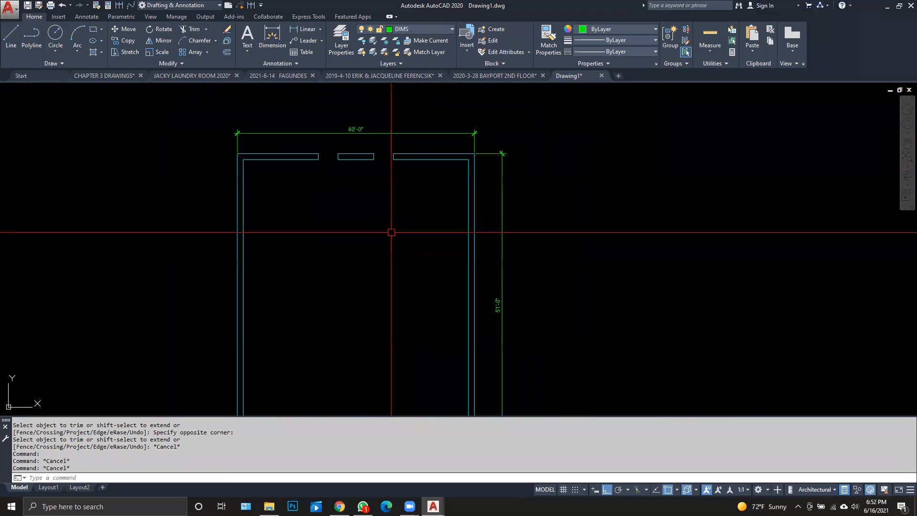
pyautogui.scroll(4, 288, 184)
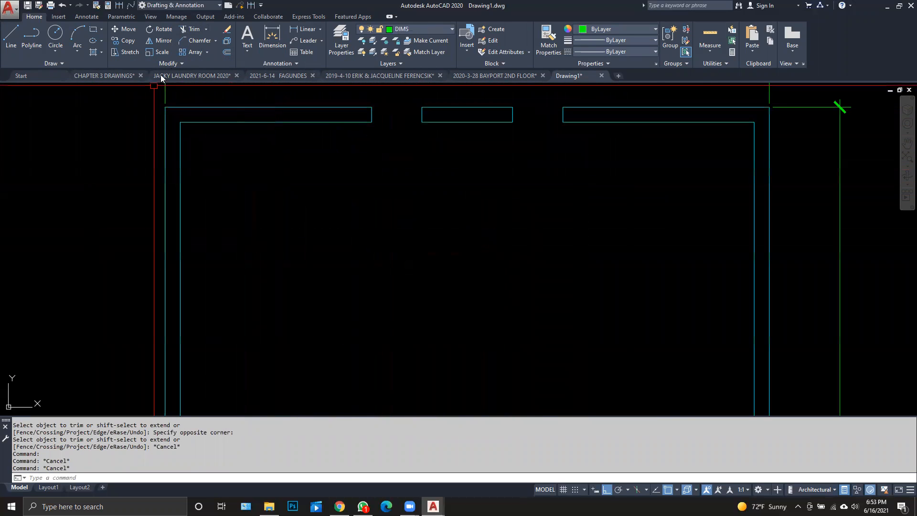
pyautogui.click(227, 53)
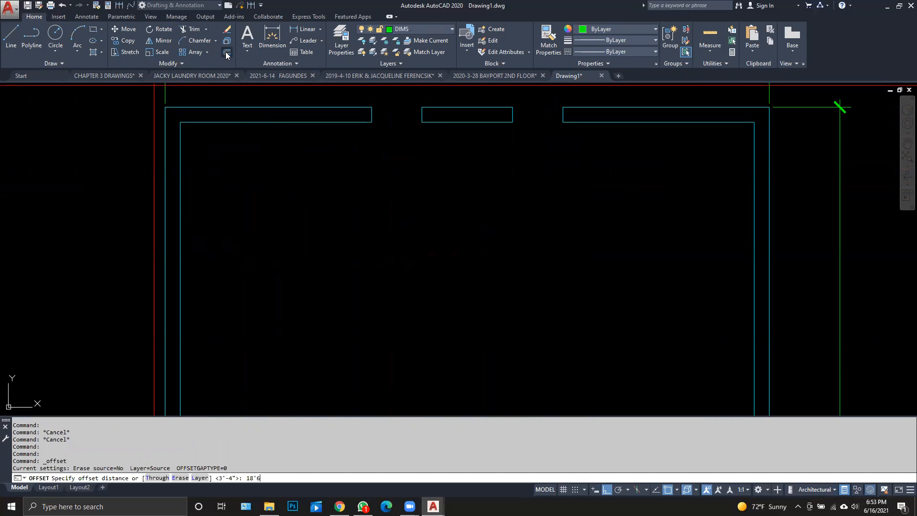
pyautogui.press('Return')
pyautogui.click(179, 187)
pyautogui.click(353, 196)
pyautogui.click(754, 220)
pyautogui.click(631, 218)
pyautogui.press('Escape')
# - Check the central wall's thickness with a temporary linear dimension between its two vertical lines
pyautogui.click(306, 29)
pyautogui.click(460, 177)
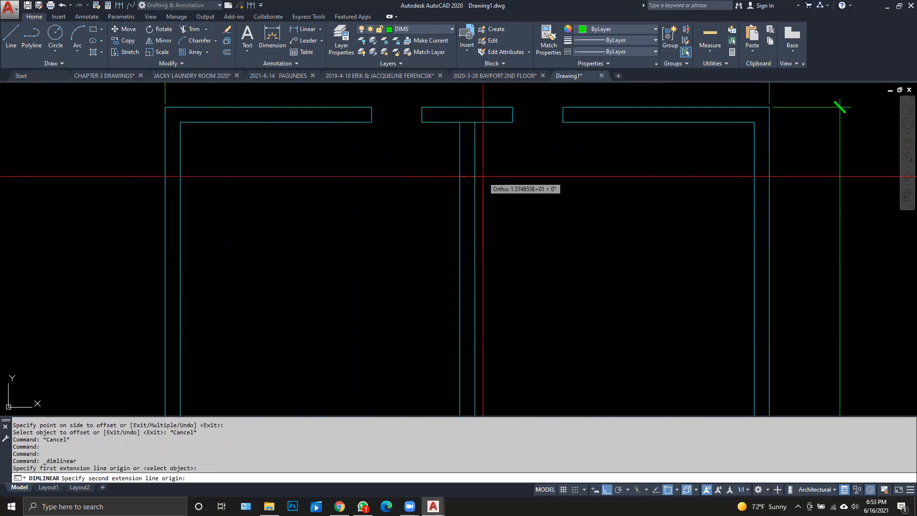
pyautogui.click(474, 172)
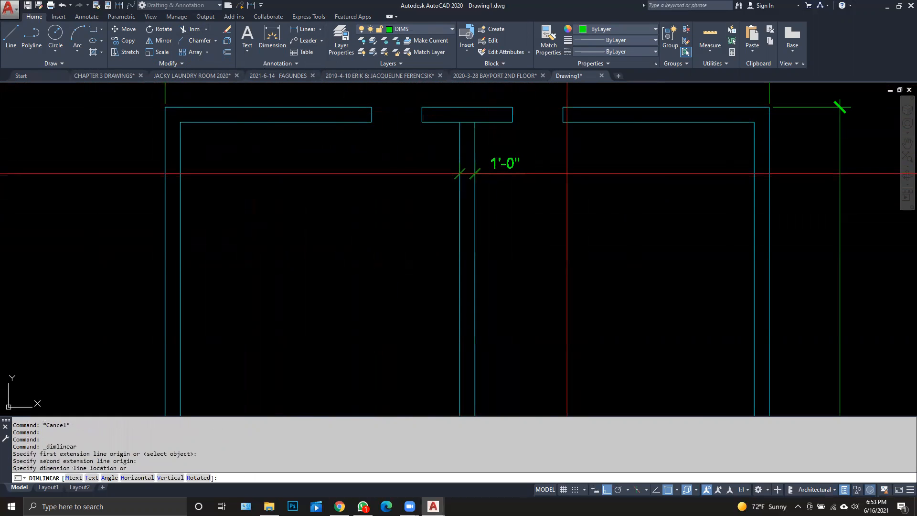
pyautogui.press('Escape')
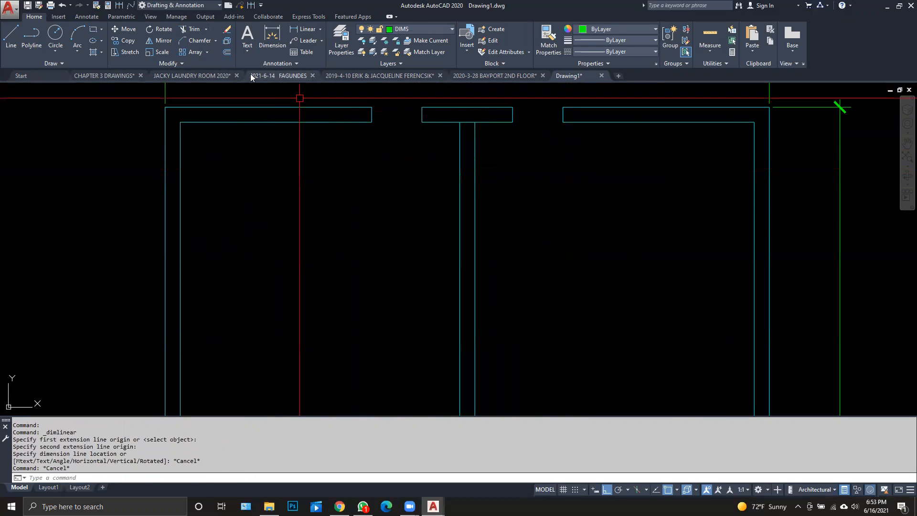
# - Trim the top exterior wall's inner line between the two central wall lines to open the junction
pyautogui.click(193, 29)
pyautogui.click(544, 154)
pyautogui.click(446, 144)
pyautogui.press('Return')
pyautogui.click(471, 124)
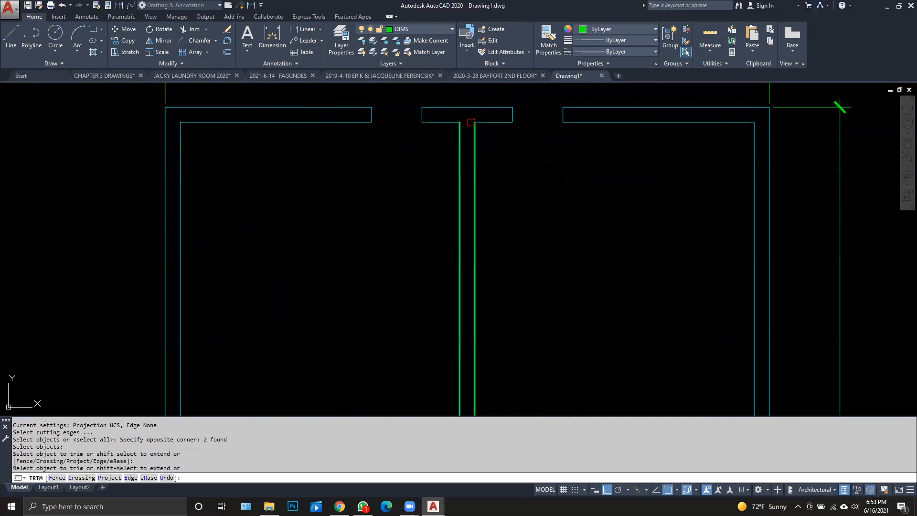
pyautogui.press('Escape')
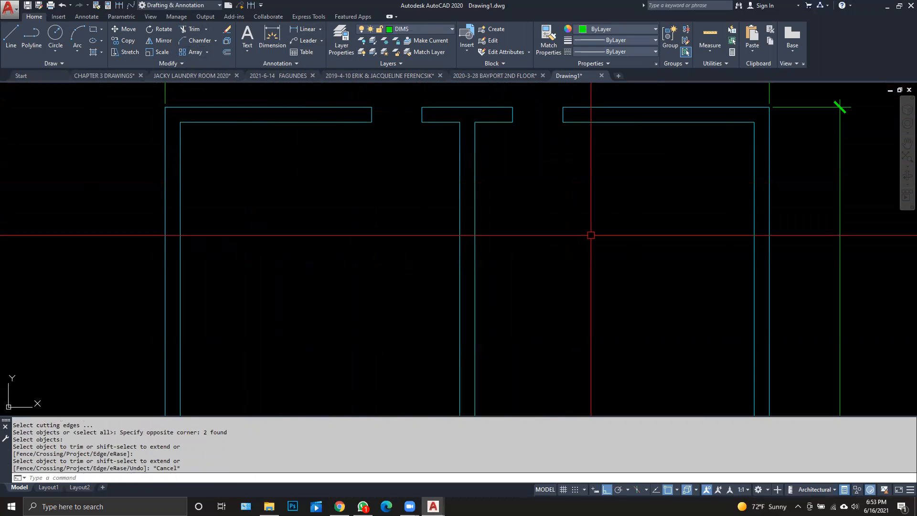
# - Trim the bottom exterior wall's inner line between the two central wall lines
pyautogui.moveTo(592, 263); pyautogui.dragTo(580, 236, button='middle')
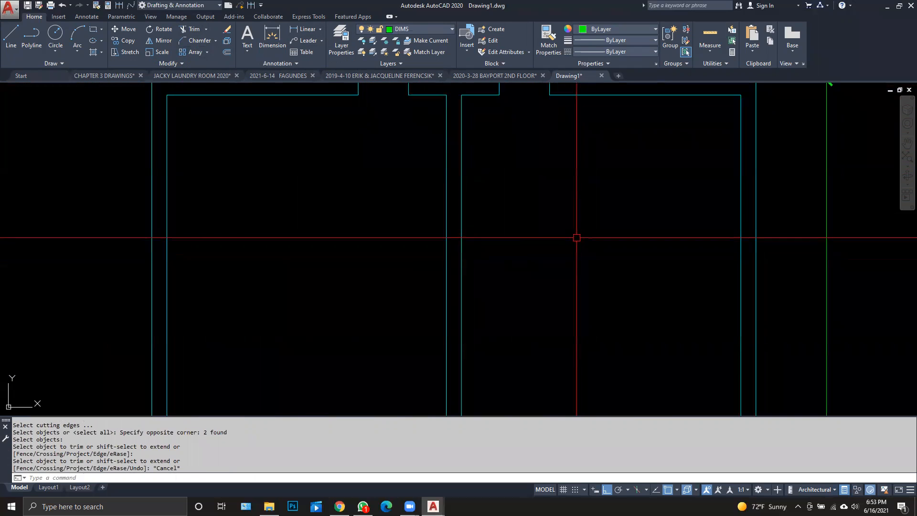
pyautogui.scroll(-5, 522, 172)
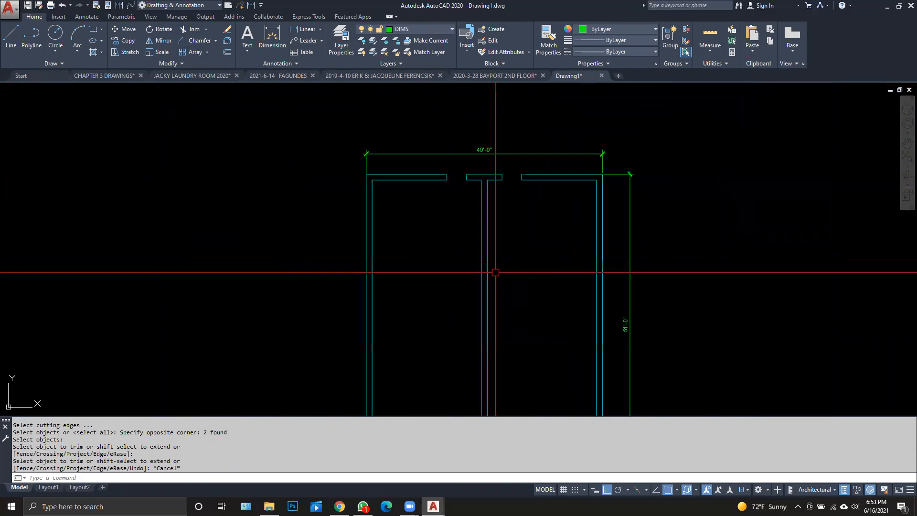
pyautogui.scroll(2, 461, 356)
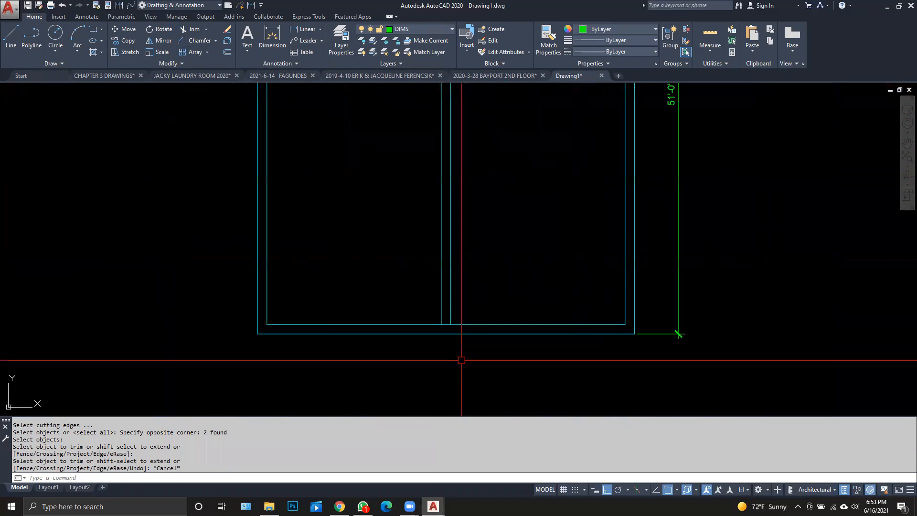
pyautogui.click(185, 27)
pyautogui.scroll(8, 458, 332)
pyautogui.click(404, 261)
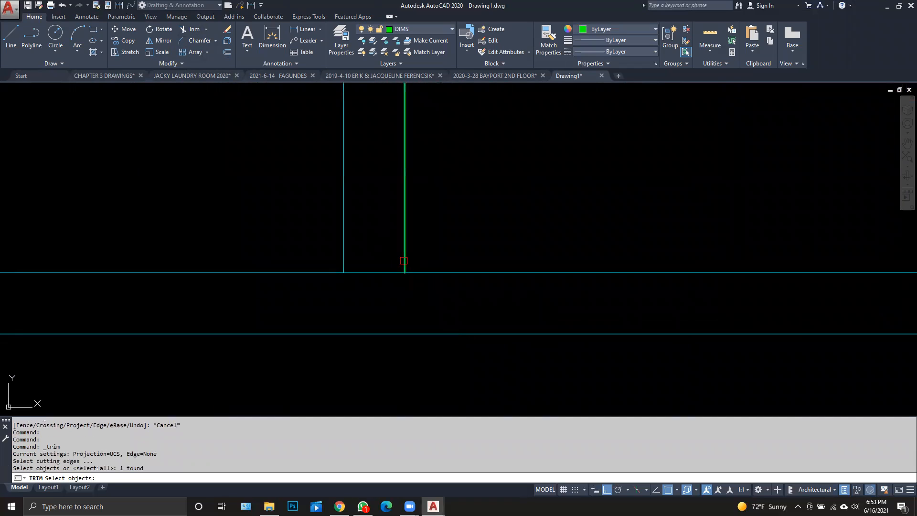
pyautogui.click(349, 245)
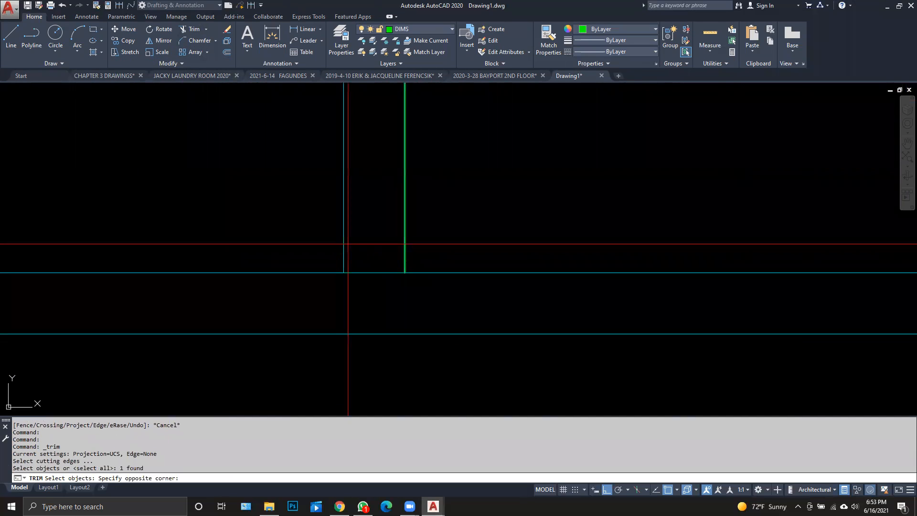
pyautogui.click(333, 232)
pyautogui.press('Return')
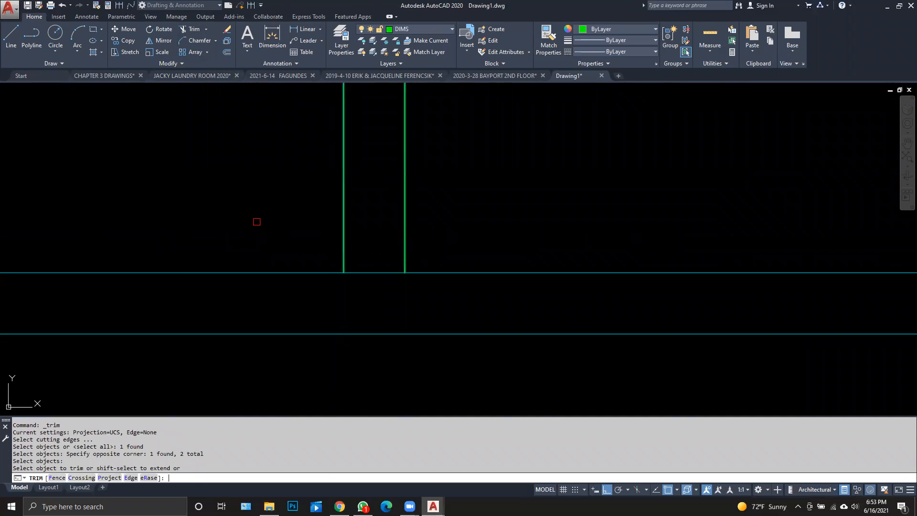
pyautogui.click(395, 273)
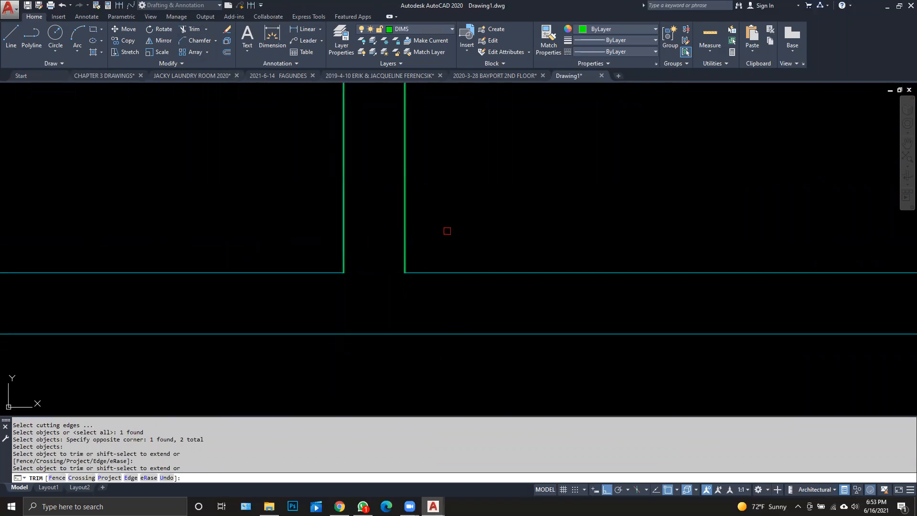
pyautogui.click(472, 271)
pyautogui.press('Escape')
pyautogui.press('Escape')
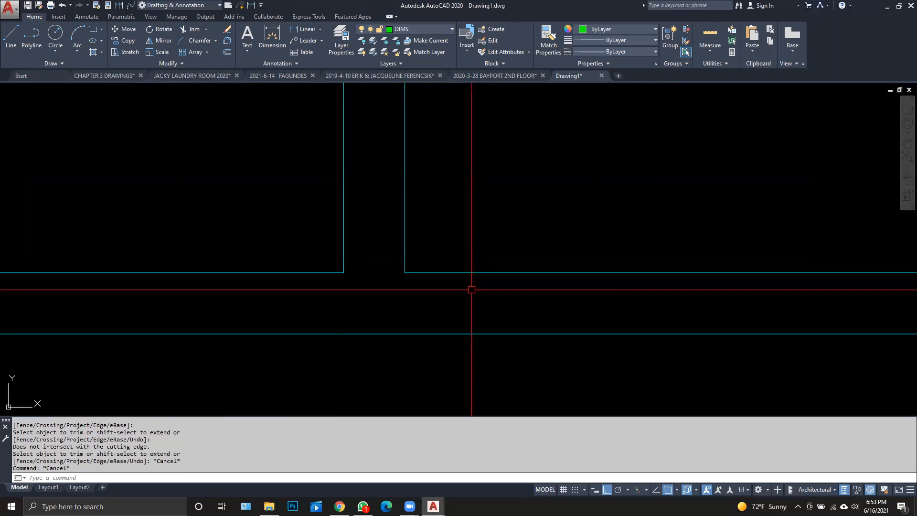
# - Make INTERIOR WALLS the current layer and draw a horizontal line from the inner top-left corner to beyond the right exterior wall
pyautogui.scroll(-4, 470, 286)
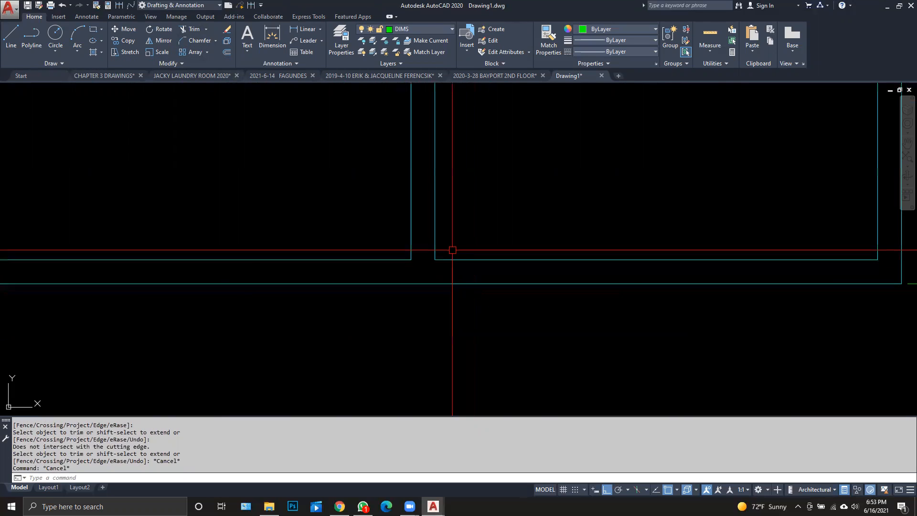
pyautogui.scroll(-4, 424, 242)
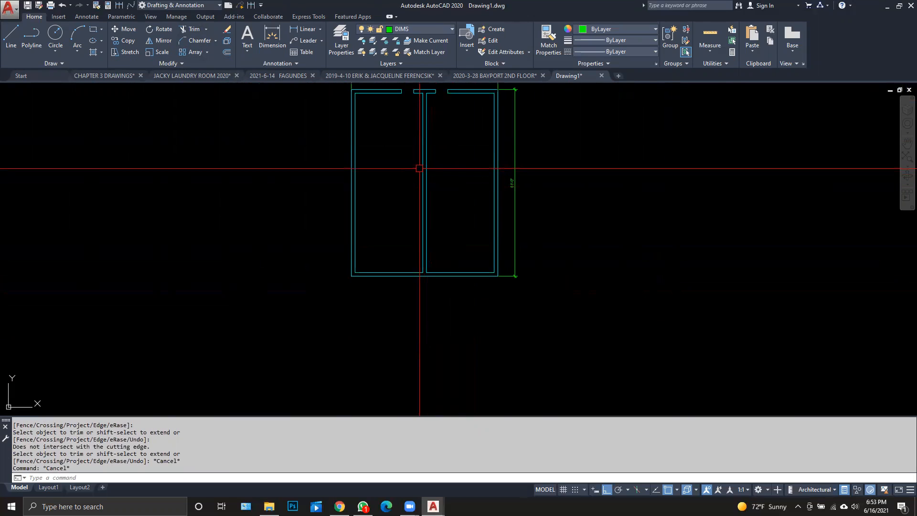
pyautogui.moveTo(419, 165); pyautogui.dragTo(387, 212, button='middle')
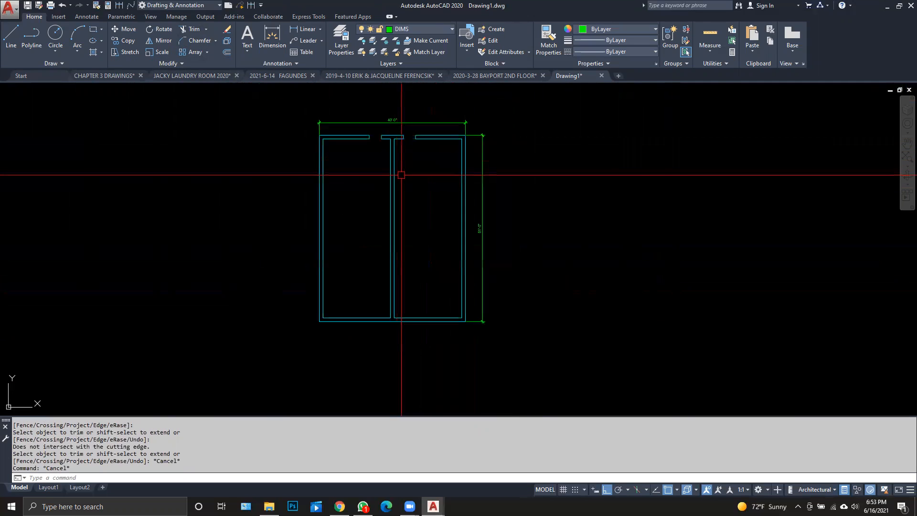
pyautogui.scroll(2, 444, 150)
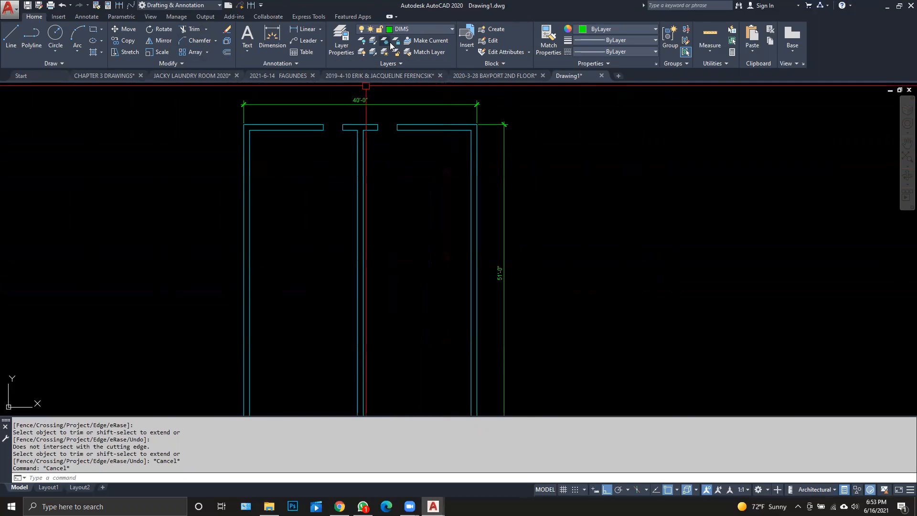
pyautogui.click(413, 27)
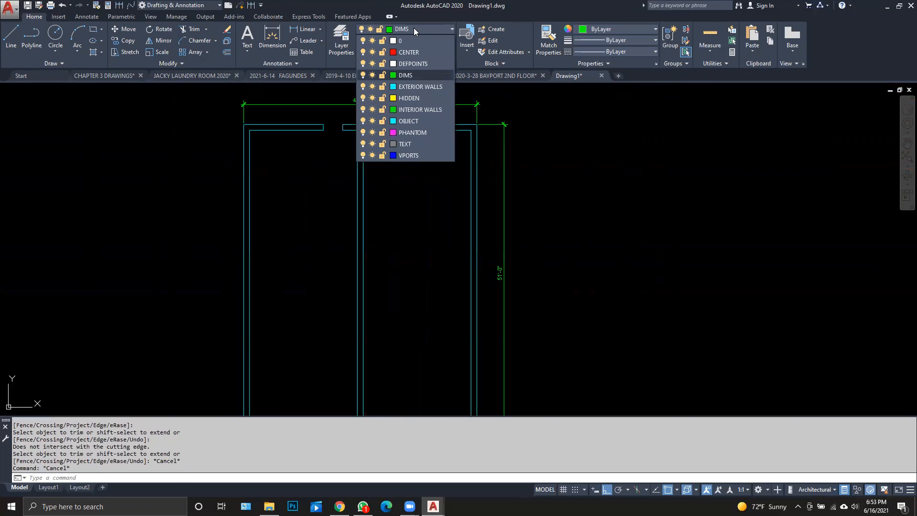
pyautogui.click(418, 110)
pyautogui.click(11, 36)
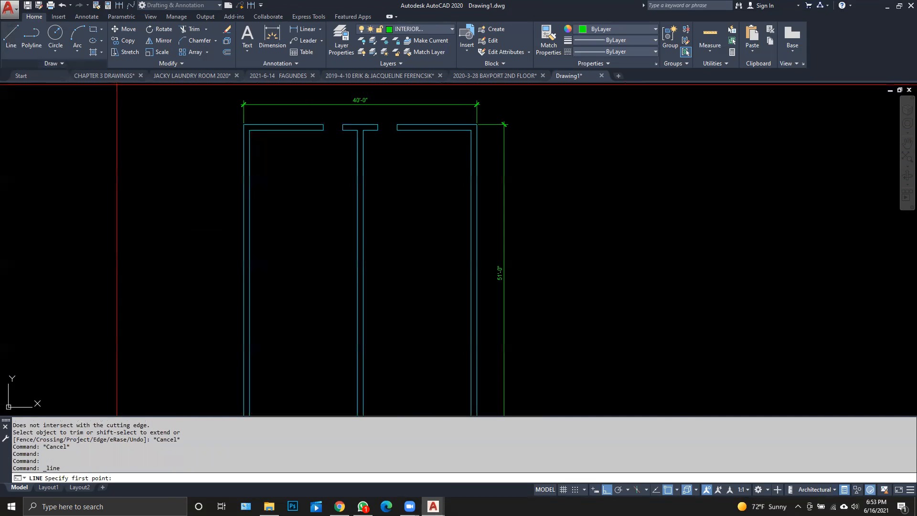
pyautogui.scroll(6, 250, 130)
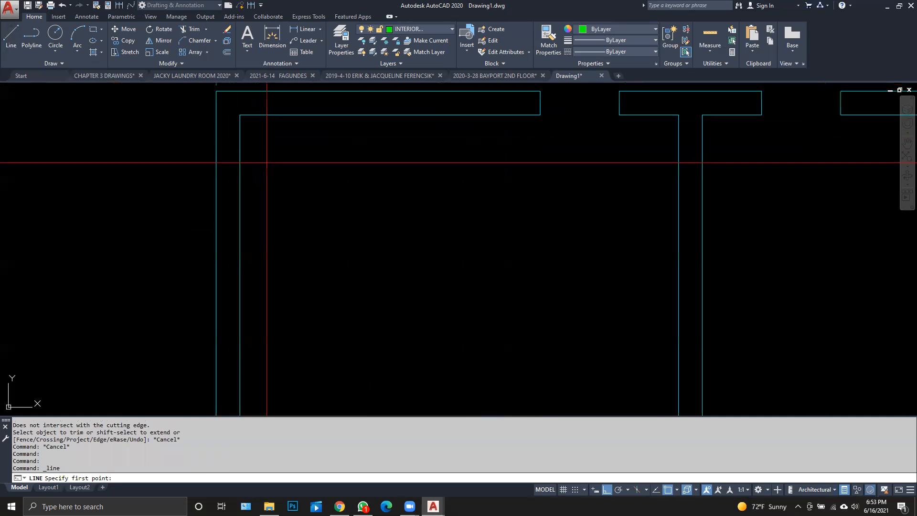
pyautogui.click(240, 115)
pyautogui.scroll(-1, 460, 172)
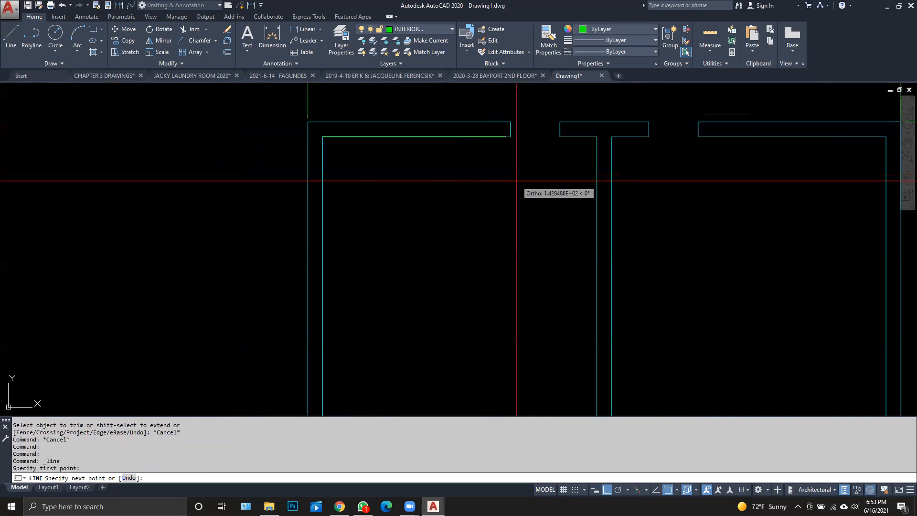
pyautogui.moveTo(741, 167); pyautogui.dragTo(548, 186, button='middle')
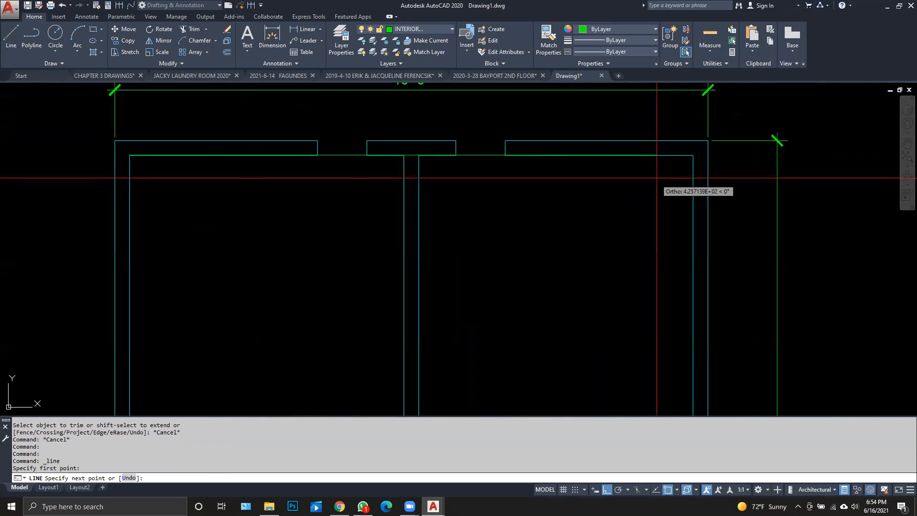
pyautogui.moveTo(693, 155); pyautogui.dragTo(595, 159, button='middle')
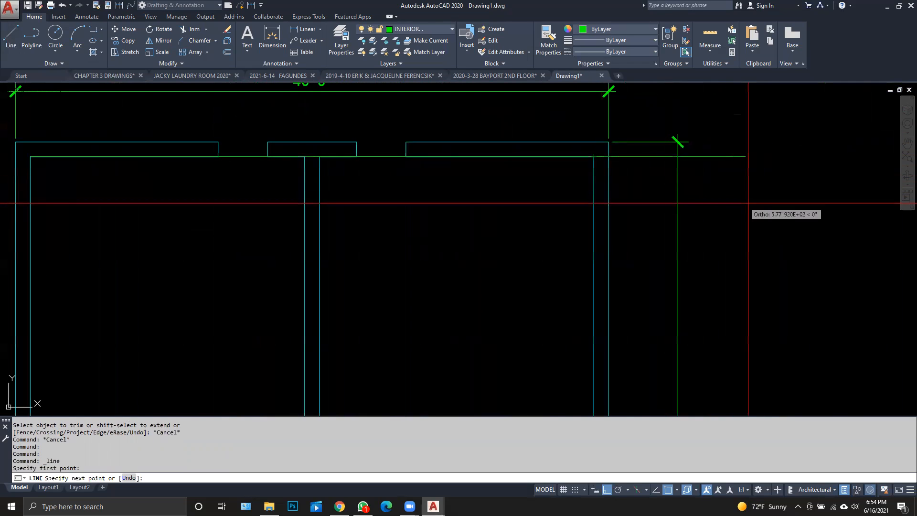
pyautogui.click(791, 205)
pyautogui.press('Escape')
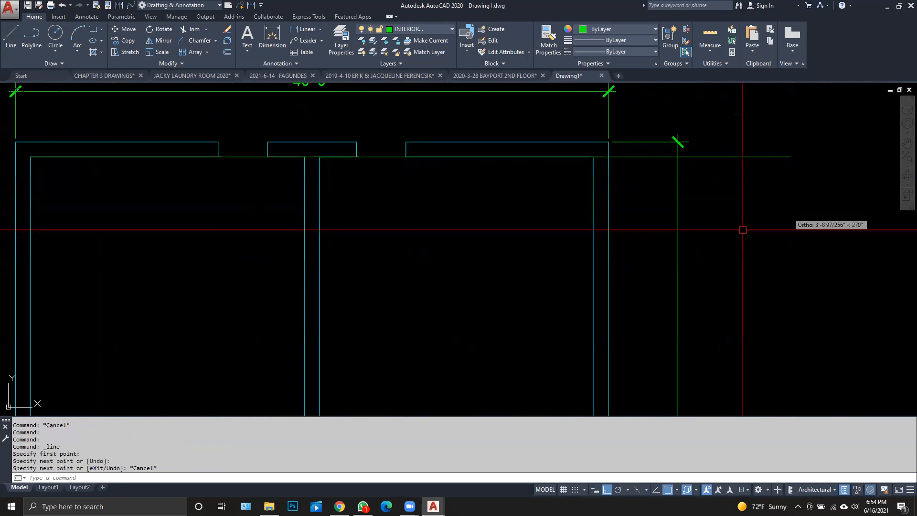
# - Move the new horizontal interior wall line 14'4 straight down from the top wall's inner face
pyautogui.scroll(-1, 655, 235)
pyautogui.moveTo(655, 235); pyautogui.dragTo(641, 214, button='middle')
pyautogui.click(125, 28)
pyautogui.click(763, 168)
pyautogui.click(747, 158)
pyautogui.press('Return')
pyautogui.click(748, 187)
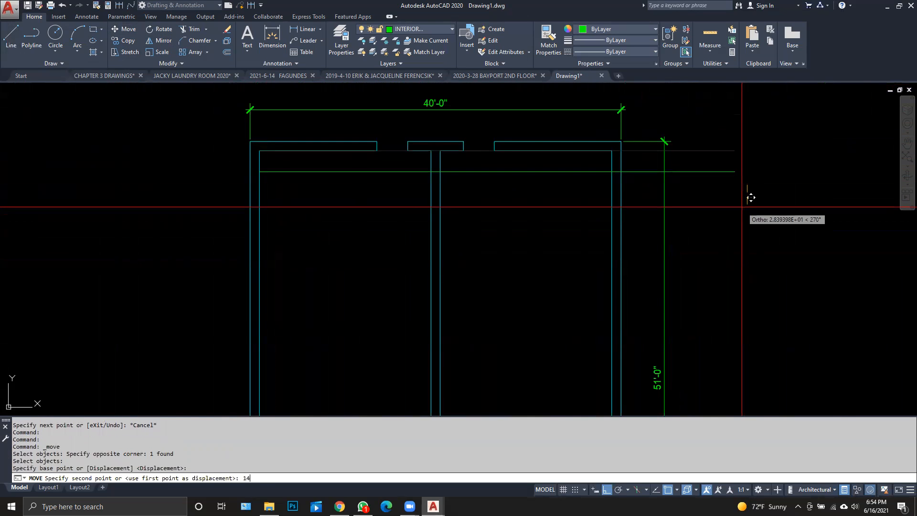
pyautogui.write("14'4")
pyautogui.press('Return')
# - Copy the horizontal interior wall line 6 inches downward to give the wall its second face
pyautogui.moveTo(753, 276); pyautogui.dragTo(739, 237, button='middle')
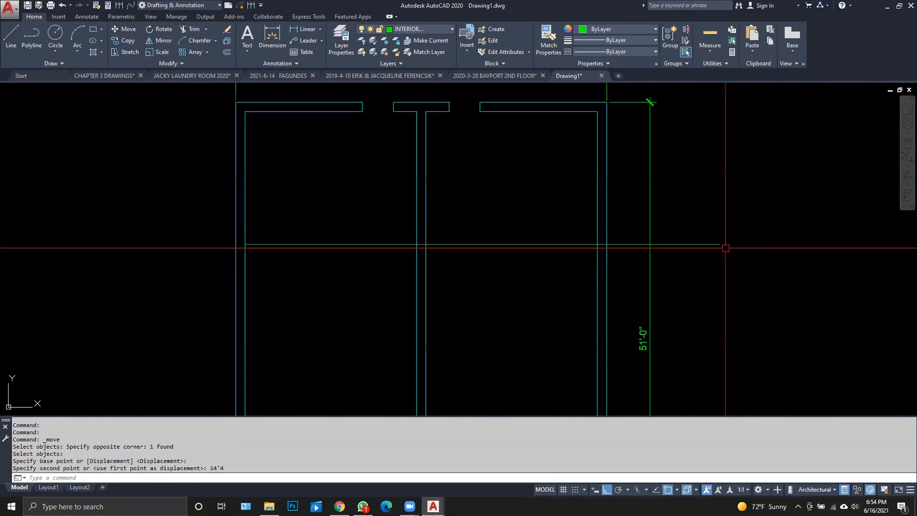
pyautogui.click(125, 40)
pyautogui.click(531, 277)
pyautogui.click(528, 246)
pyautogui.press('Return')
pyautogui.click(501, 269)
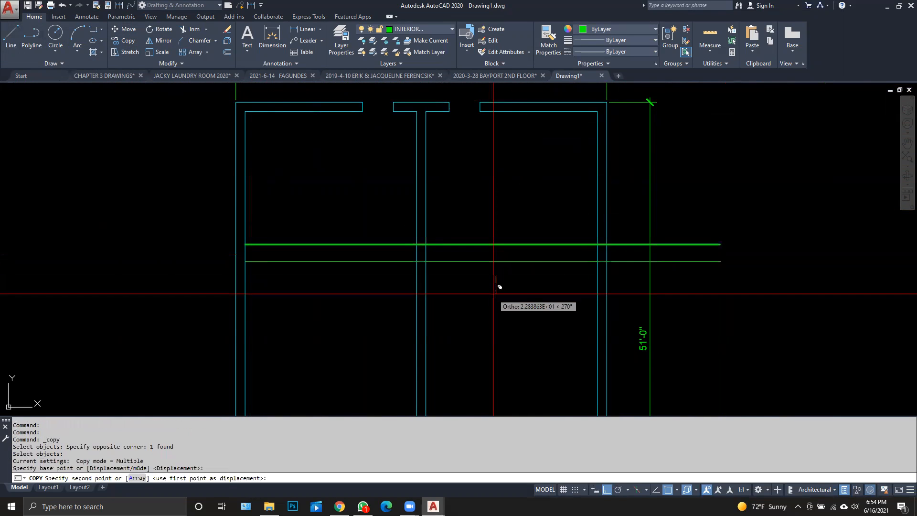
pyautogui.write('6')
pyautogui.press('Return')
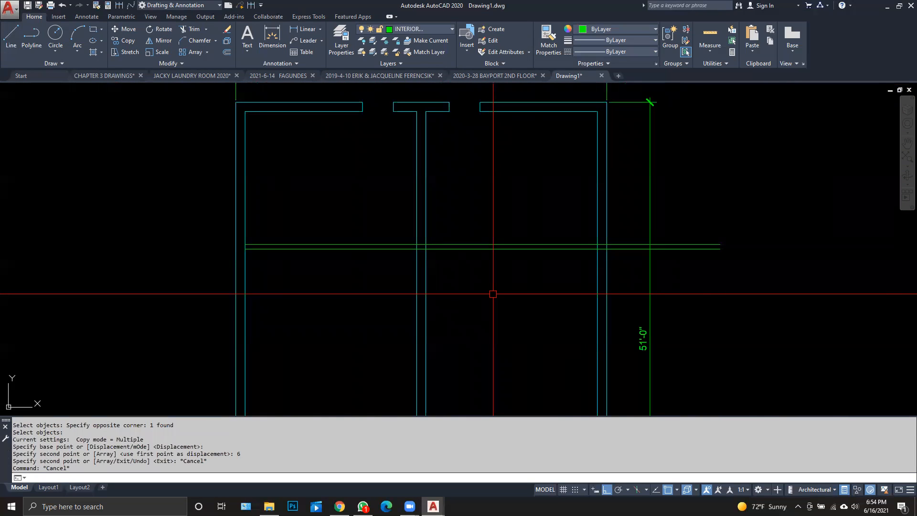
# - Copy the horizontal interior wall's lower line 8' straight down
pyautogui.moveTo(460, 263); pyautogui.dragTo(406, 193, button='middle')
pyautogui.scroll(-2, 420, 225)
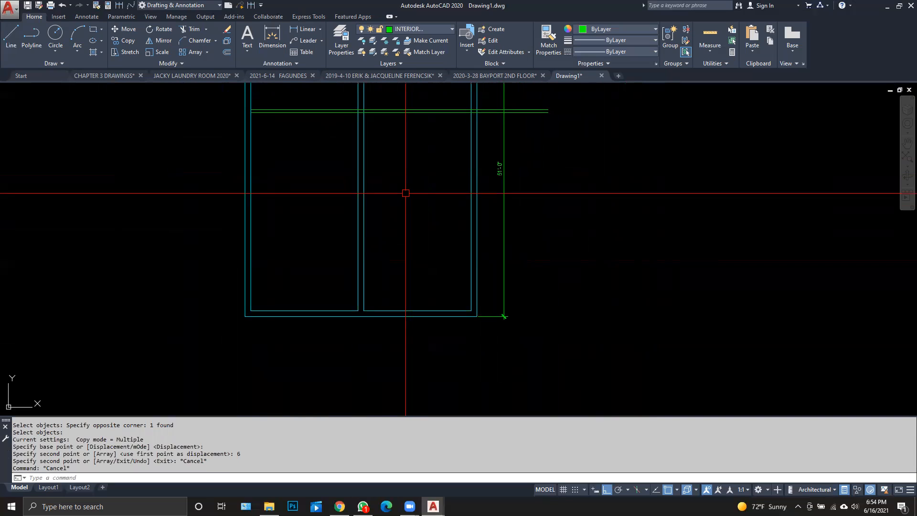
pyautogui.scroll(4, 278, 118)
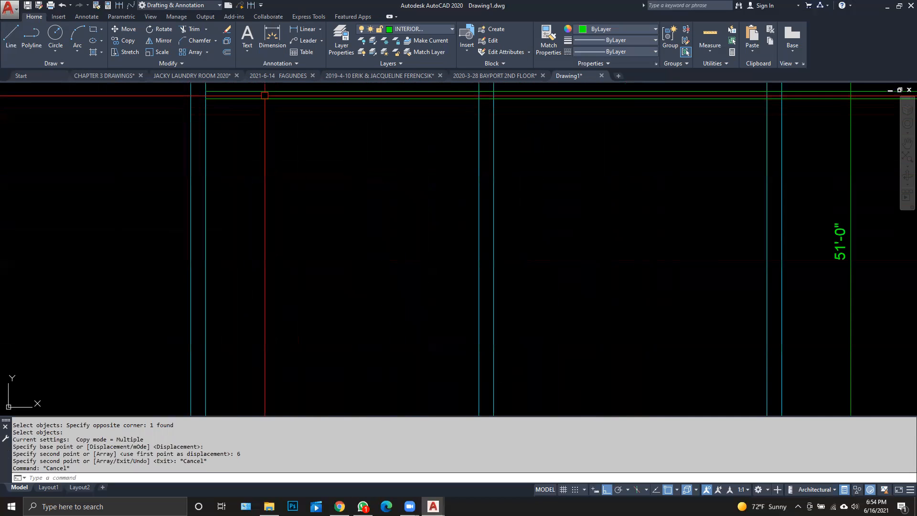
pyautogui.moveTo(266, 200); pyautogui.dragTo(256, 236, button='middle')
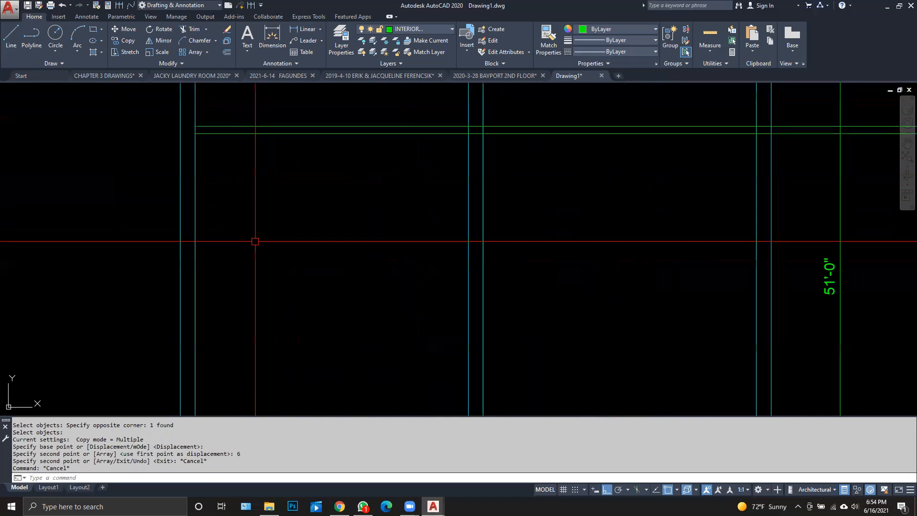
pyautogui.click(126, 41)
pyautogui.click(250, 133)
pyautogui.press('Return')
pyautogui.click(252, 165)
pyautogui.write('8')
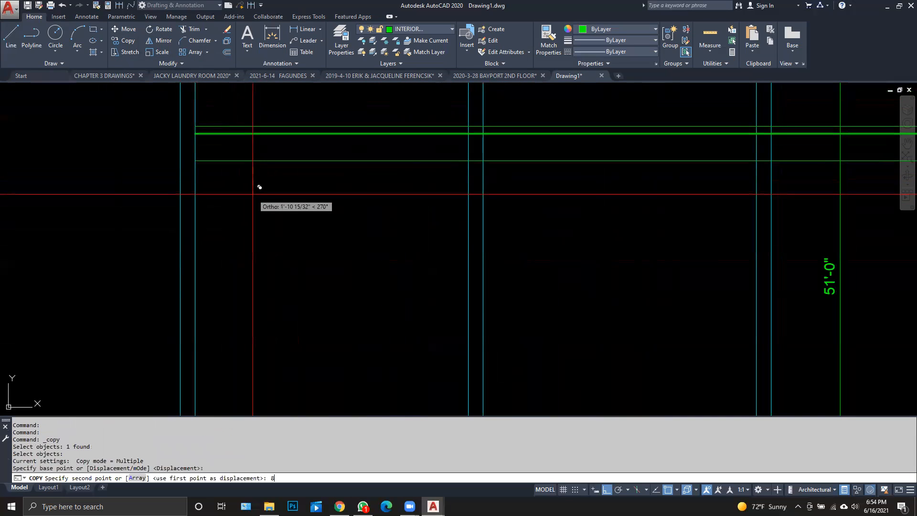
pyautogui.write("'")
pyautogui.press('Return')
pyautogui.press('Escape')
pyautogui.press('Escape')
# - Copy the new horizontal line 6 inches downward and erase both copied lines
pyautogui.press('Return')
pyautogui.click(354, 268)
pyautogui.click(316, 214)
pyautogui.press('Return')
pyautogui.click(292, 299)
pyautogui.write('6')
pyautogui.press('Return')
pyautogui.press('Escape')
pyautogui.click(368, 340)
pyautogui.click(316, 245)
pyautogui.press('Delete')
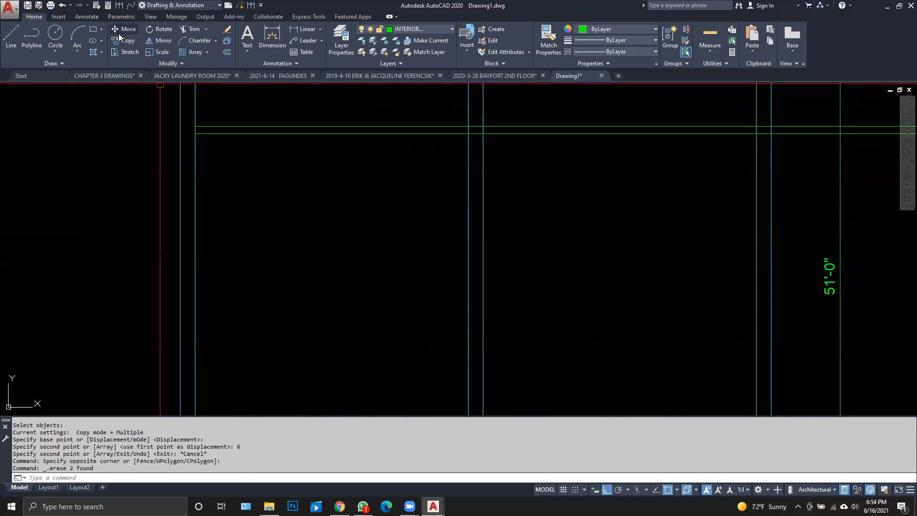
# - Copy both lines of the horizontal interior wall 8'6 straight down
pyautogui.click(119, 39)
pyautogui.click(266, 133)
pyautogui.click(266, 107)
pyautogui.click(218, 171)
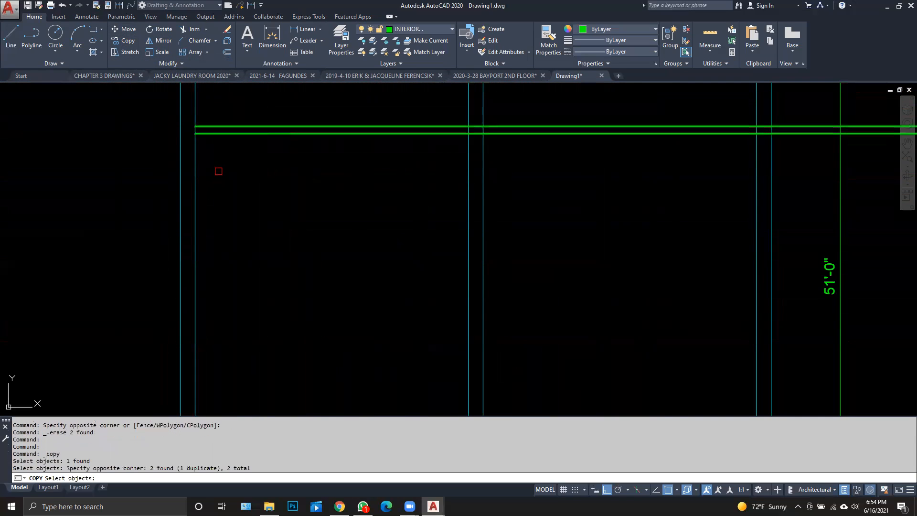
pyautogui.press('Return')
pyautogui.click(289, 182)
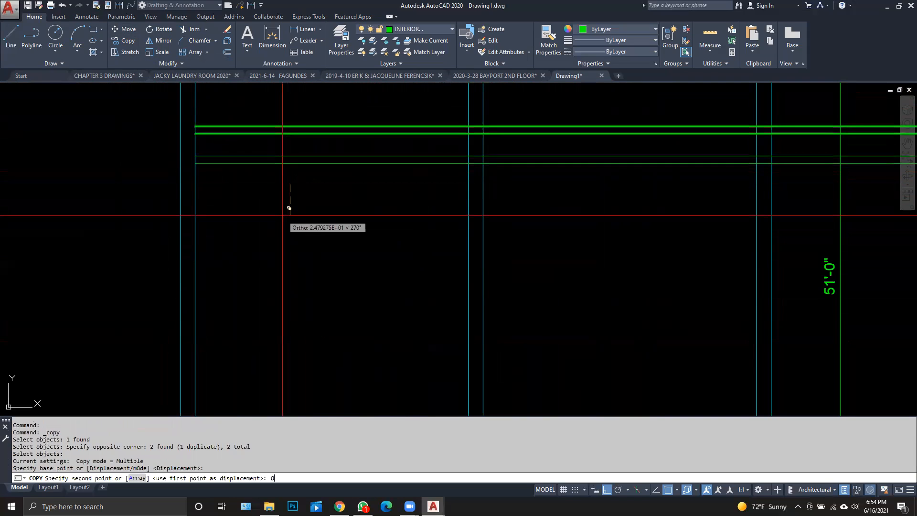
pyautogui.press('Return')
pyautogui.press('Escape')
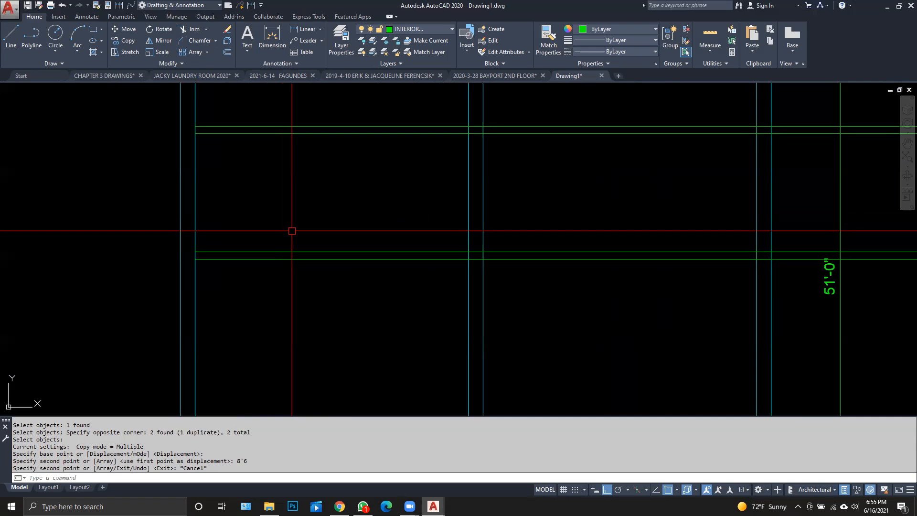
# - Trim all four horizontal interior wall lines back to the right exterior wall's inner face
pyautogui.click(191, 30)
pyautogui.click(757, 217)
pyautogui.press('Return')
pyautogui.click(796, 285)
pyautogui.click(783, 122)
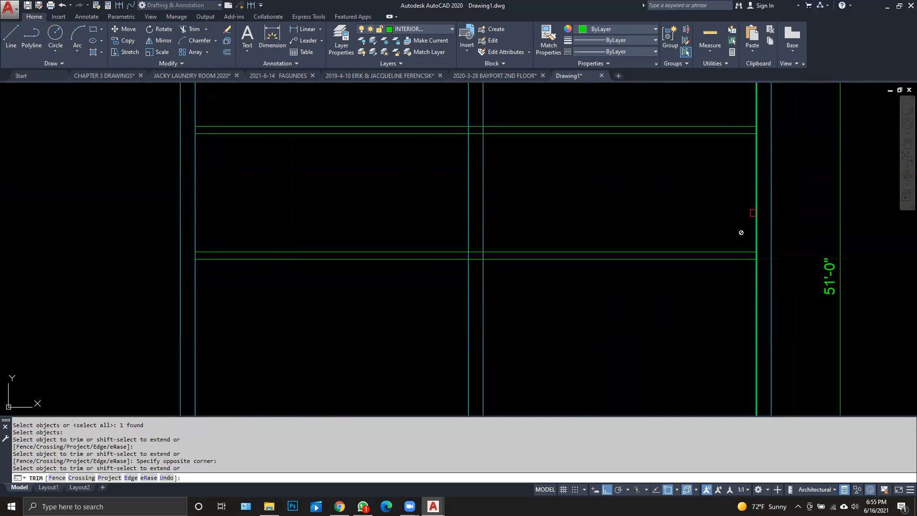
pyautogui.click(753, 212)
pyautogui.press('Escape')
pyautogui.press('Escape')
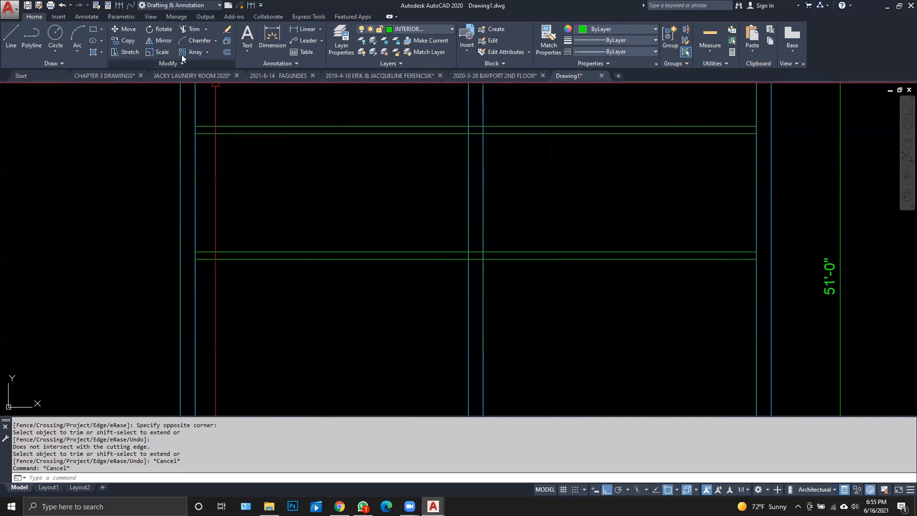
# - Trim the central wall's two lines between the upper lines of the two horizontal interior walls
pyautogui.click(190, 29)
pyautogui.click(513, 127)
pyautogui.click(502, 252)
pyautogui.press('Return')
pyautogui.click(516, 228)
pyautogui.click(449, 201)
pyautogui.press('Escape')
# - Make EXTERIOR WALLS the current layer and draw a line closing the upper central wall's bottom end
pyautogui.moveTo(378, 180); pyautogui.dragTo(318, 245, button='middle')
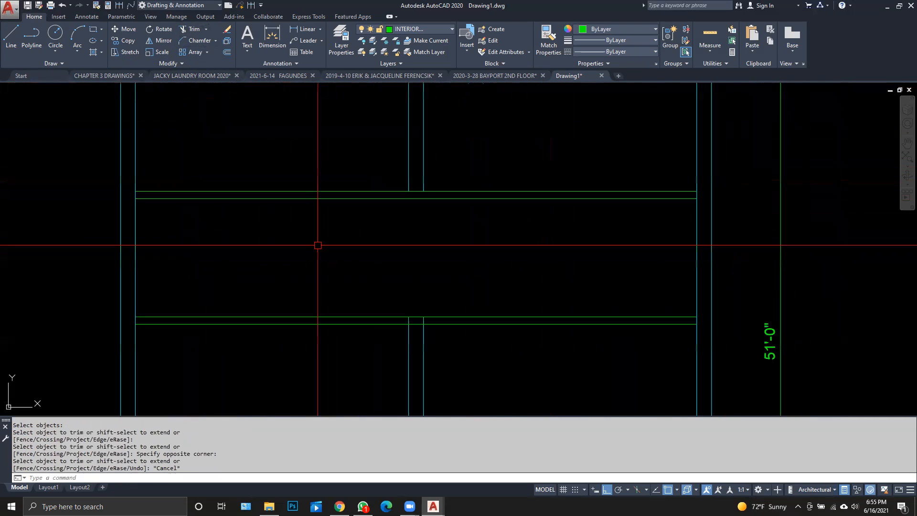
pyautogui.scroll(4, 447, 201)
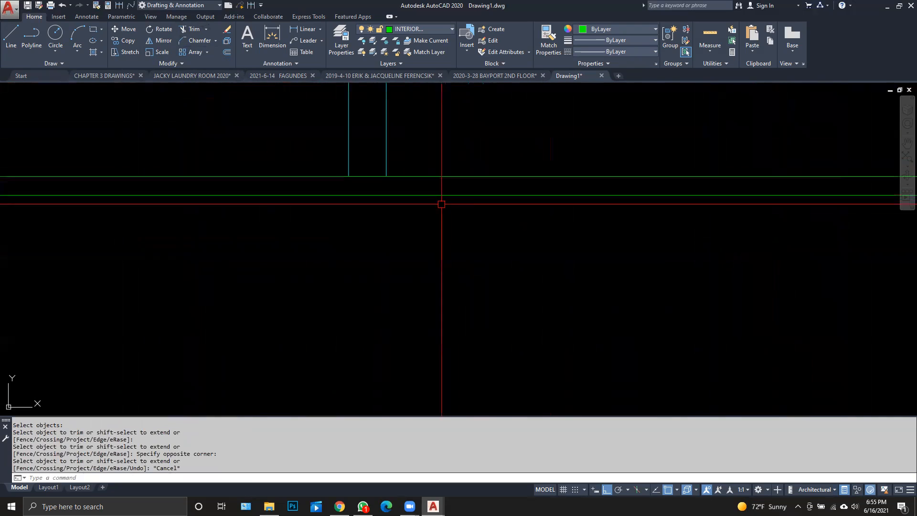
pyautogui.click(427, 39)
pyautogui.click(386, 95)
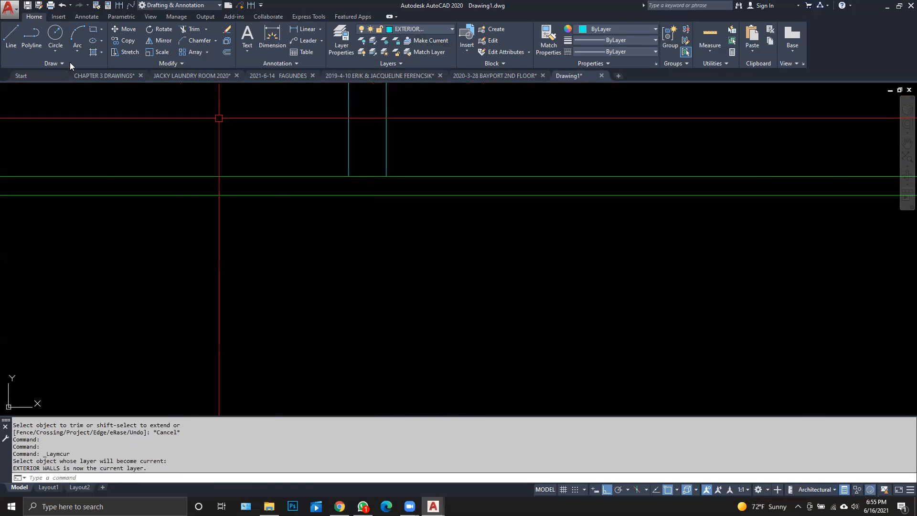
pyautogui.click(11, 36)
pyautogui.click(348, 177)
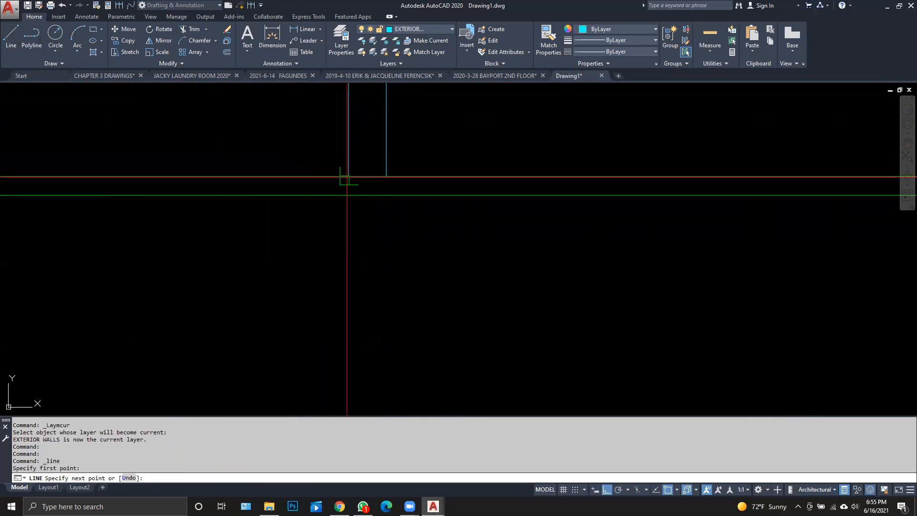
pyautogui.click(385, 177)
pyautogui.scroll(-3, 397, 200)
pyautogui.press('Escape')
# - Make INTERIOR WALLS the current layer and draw two vertical lines across the upper horizontal wall, aligned with the central wall's faces
pyautogui.scroll(-3, 452, 236)
pyautogui.scroll(4, 474, 252)
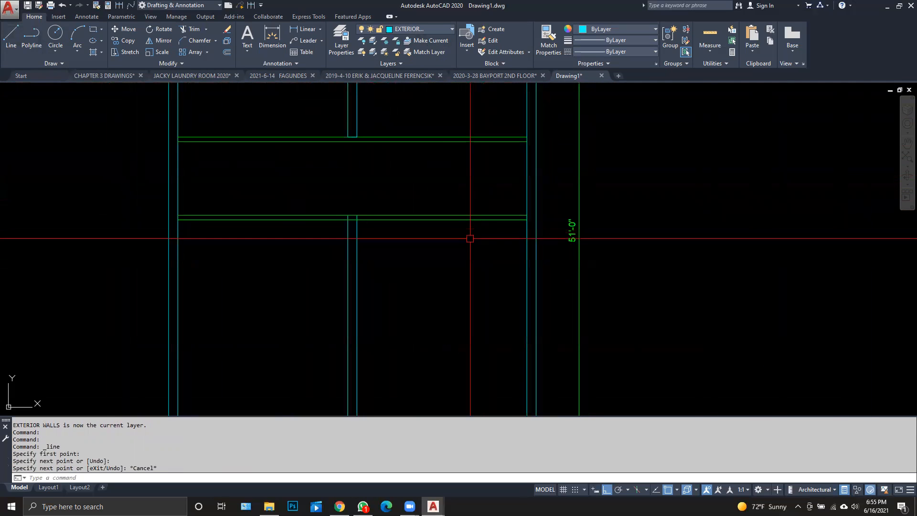
pyautogui.scroll(4, 351, 139)
pyautogui.moveTo(351, 138); pyautogui.dragTo(342, 171, button='middle')
pyautogui.click(430, 41)
pyautogui.click(395, 166)
pyautogui.click(10, 38)
pyautogui.click(333, 166)
pyautogui.press('Escape')
pyautogui.press('Escape')
pyautogui.press('space')
pyautogui.click(356, 124)
pyautogui.click(356, 221)
pyautogui.press('Escape')
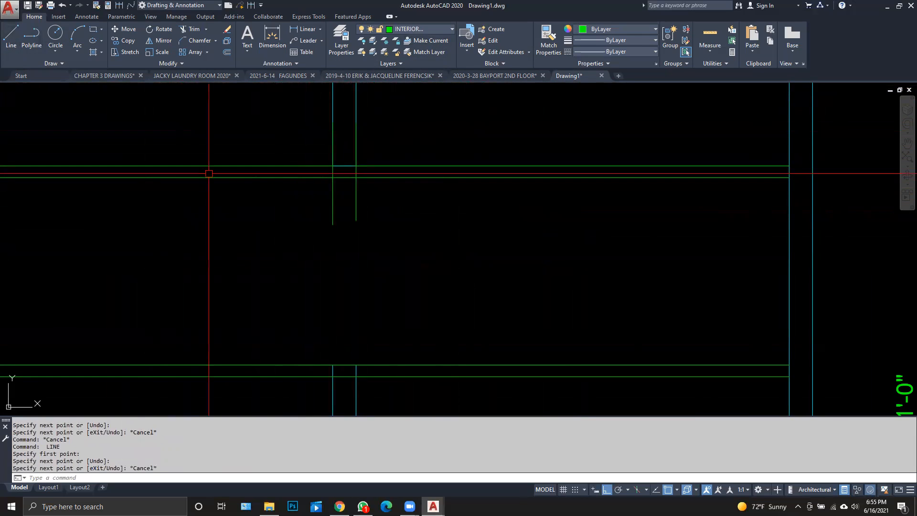
# - Move the left short vertical line 6 inches to the left of the central wall
pyautogui.click(135, 31)
pyautogui.click(339, 184)
pyautogui.click(322, 191)
pyautogui.press('space')
pyautogui.click(295, 209)
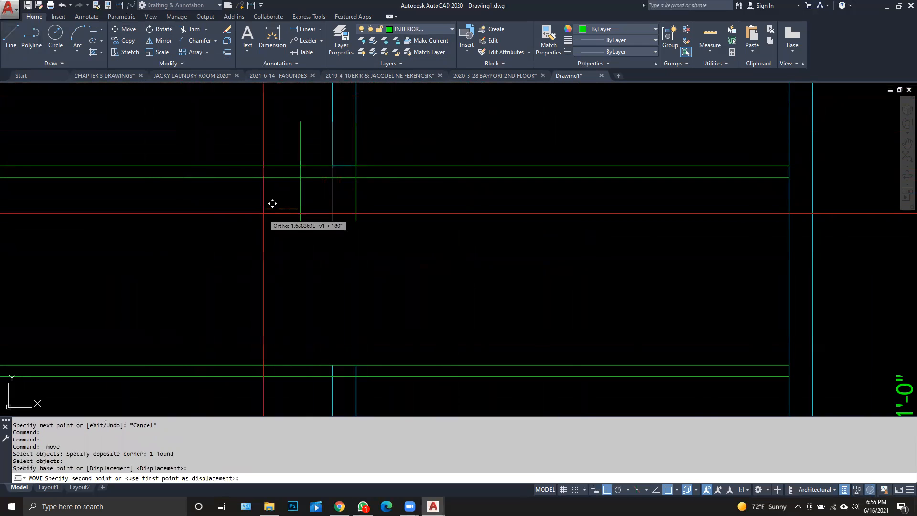
pyautogui.press('Return')
pyautogui.press('Escape')
# - Move the right short vertical line 6 inches to the right of the central wall
pyautogui.press('space')
pyautogui.click(379, 213)
pyautogui.click(348, 197)
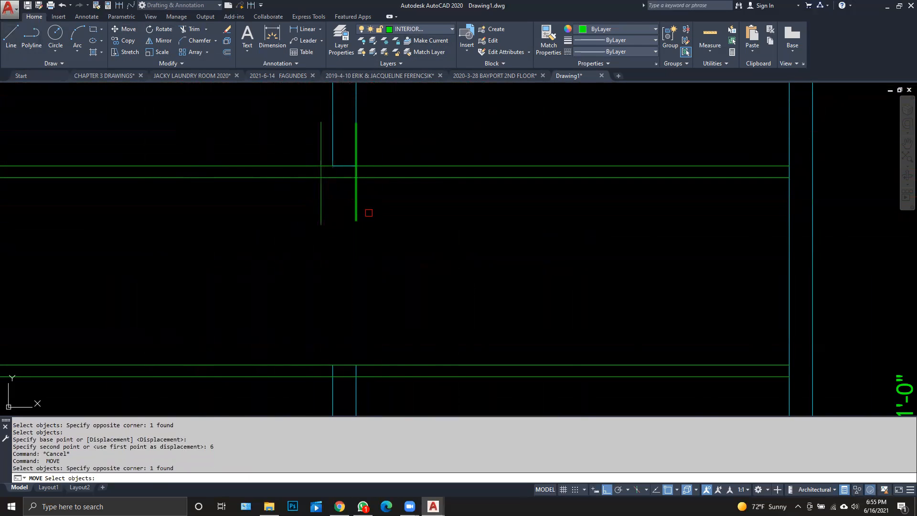
pyautogui.press('space')
pyautogui.click(405, 240)
pyautogui.press('Return')
pyautogui.press('Escape')
pyautogui.press('Escape')
# - Copy the left short vertical line 3'4 to the left to mark the left opening's width
pyautogui.click(124, 41)
pyautogui.click(340, 207)
pyautogui.click(293, 196)
pyautogui.press('space')
pyautogui.click(285, 231)
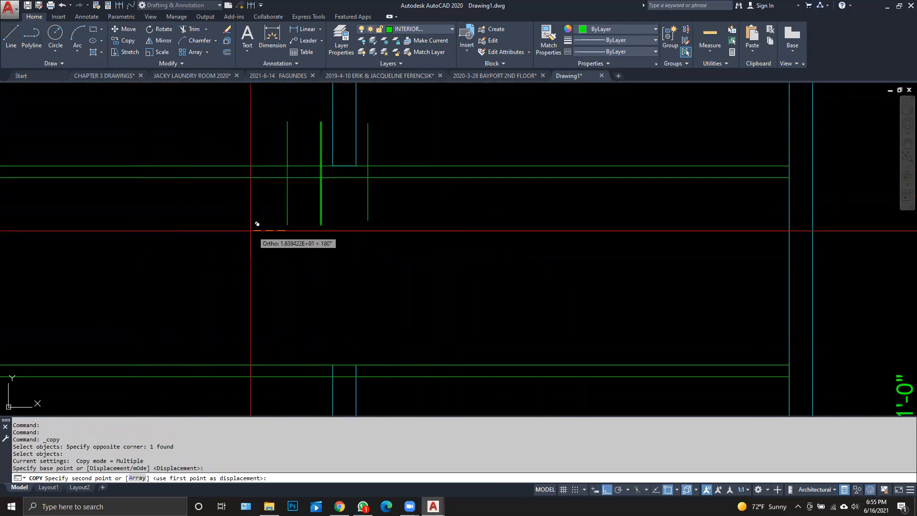
pyautogui.write("3'4")
pyautogui.press('Return')
pyautogui.press('Escape')
pyautogui.press('Escape')
# - Copy the right short vertical line 3'4 to the right to mark the right opening's width
pyautogui.press('space')
pyautogui.click(388, 209)
pyautogui.click(359, 193)
pyautogui.press('space')
pyautogui.click(406, 249)
pyautogui.write('3')
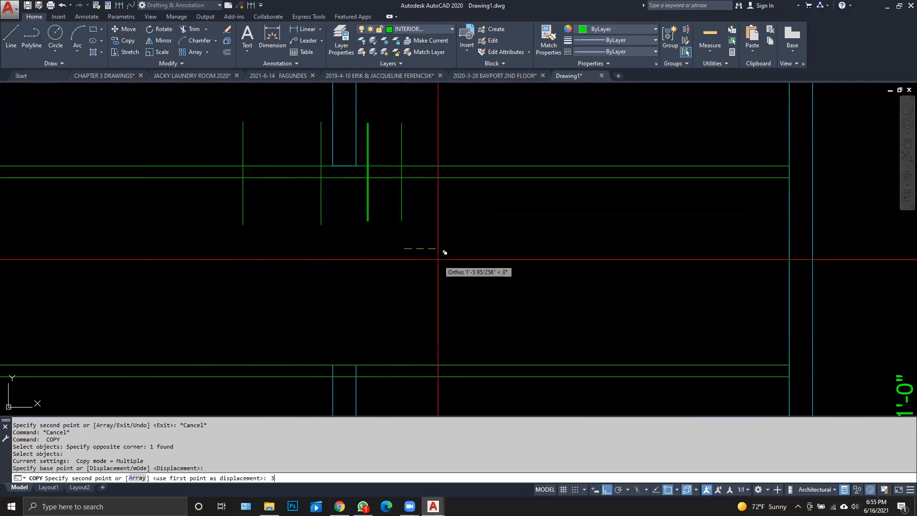
pyautogui.write("'4")
pyautogui.press('Return')
pyautogui.press('Escape')
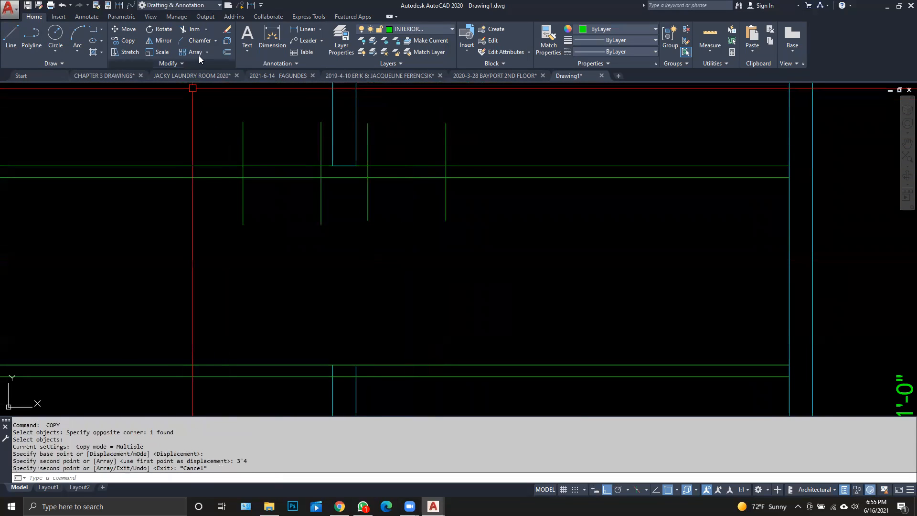
# - Trim the four short vertical lines so they span only the thickness of the upper horizontal interior wall
pyautogui.click(195, 30)
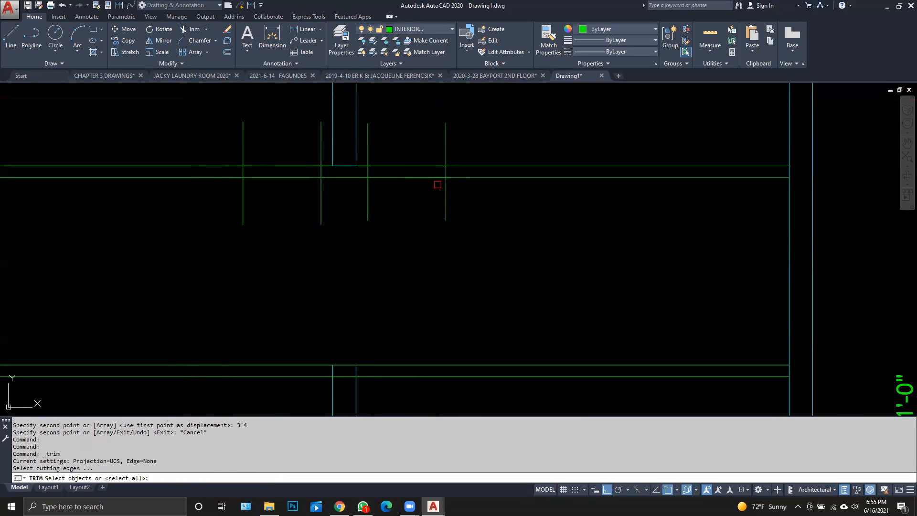
pyautogui.click(480, 196)
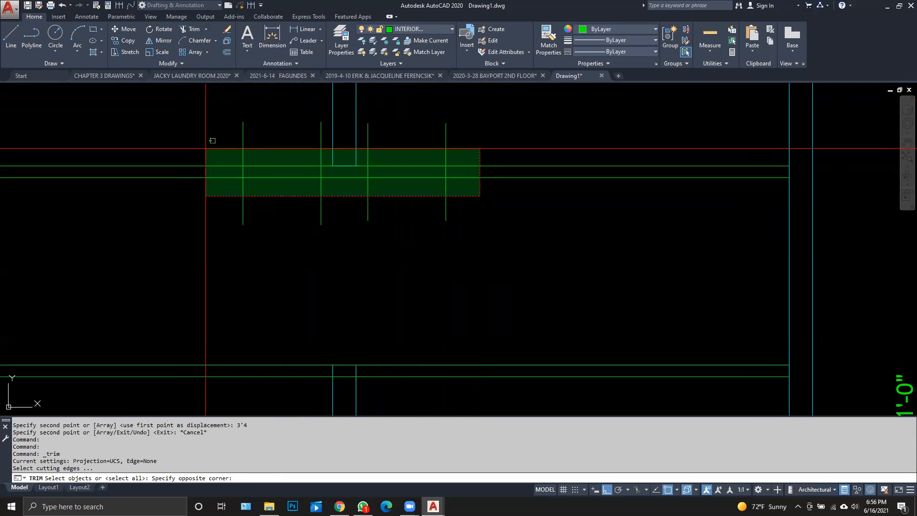
pyautogui.click(205, 148)
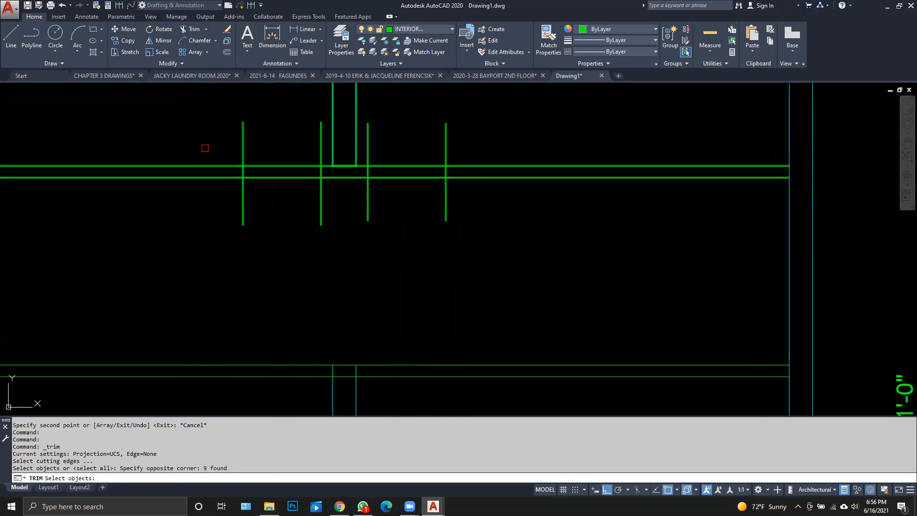
pyautogui.press('Return')
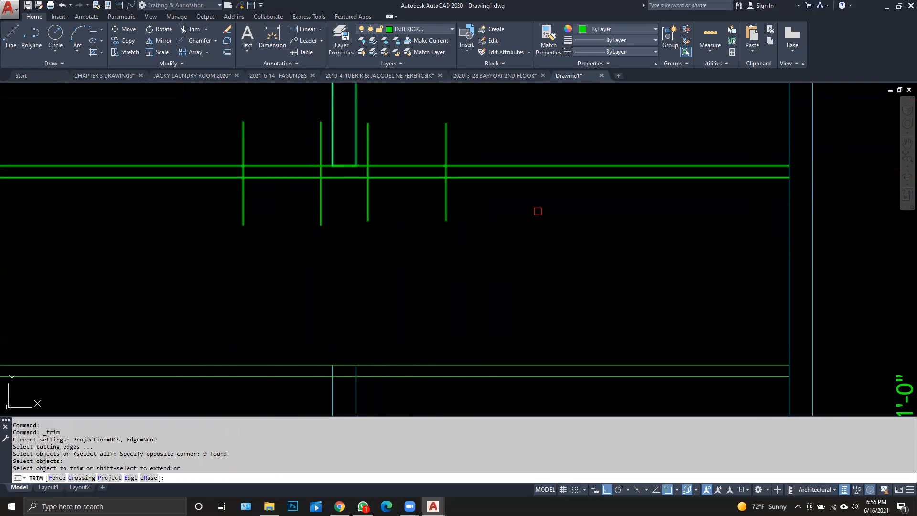
pyautogui.click(544, 210)
pyautogui.click(198, 205)
pyautogui.click(327, 150)
pyautogui.click(221, 146)
pyautogui.click(351, 138)
pyautogui.click(475, 152)
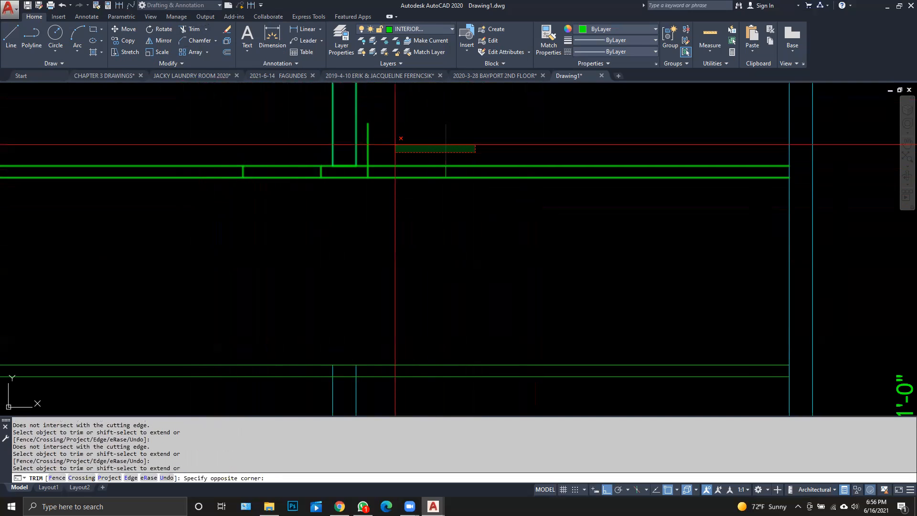
pyautogui.click(360, 135)
# - Trim the upper horizontal wall's lines between each pair of jamb lines to cut the two openings
pyautogui.click(312, 206)
pyautogui.click(306, 162)
pyautogui.click(412, 219)
pyautogui.click(399, 126)
pyautogui.press('Escape')
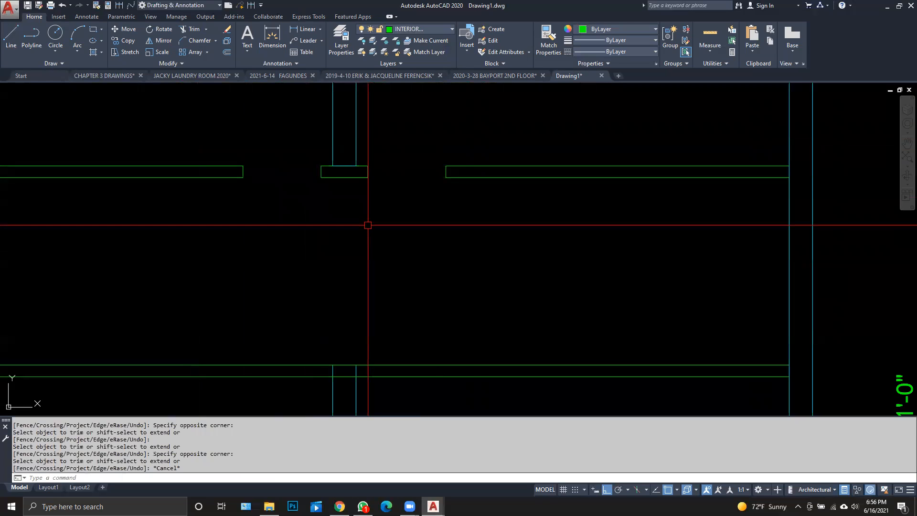
# - Copy the lower central wall's left line 4' to the left
pyautogui.scroll(-4, 368, 220)
pyautogui.moveTo(371, 196); pyautogui.dragTo(362, 154, button='middle')
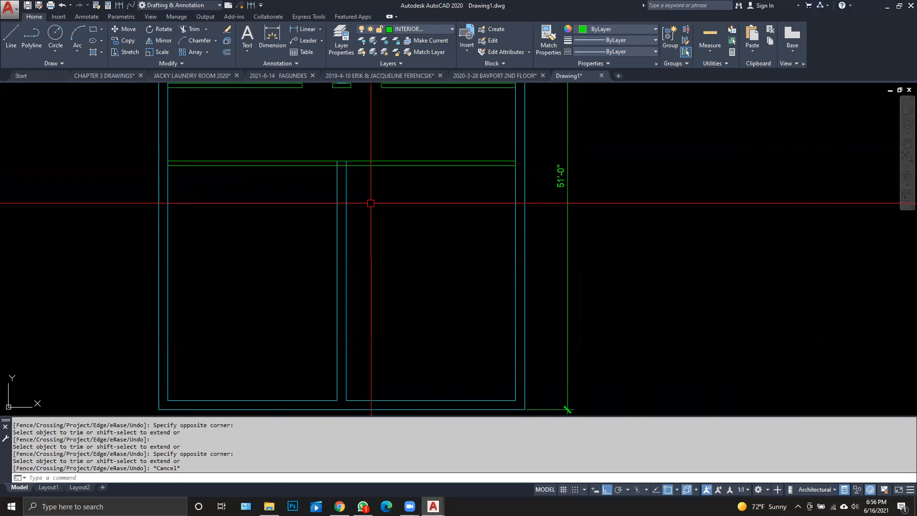
pyautogui.moveTo(345, 208); pyautogui.dragTo(335, 188, button='middle')
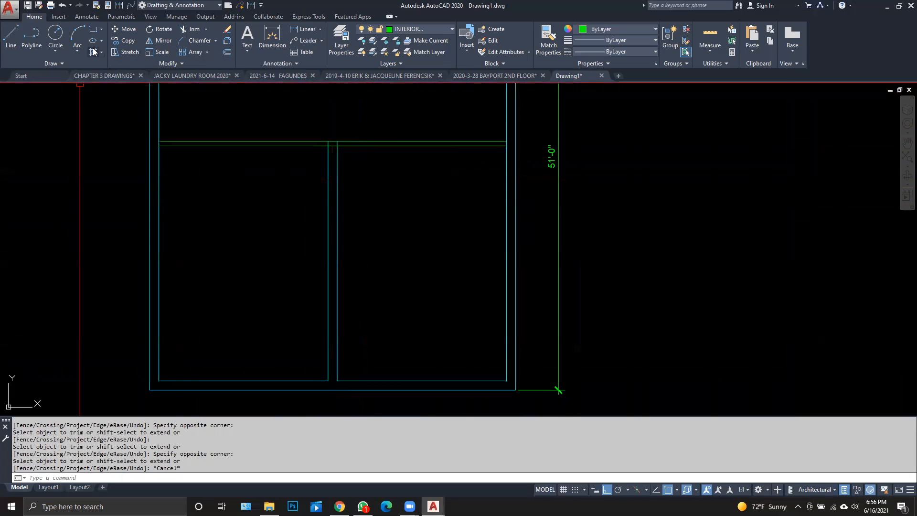
pyautogui.click(126, 40)
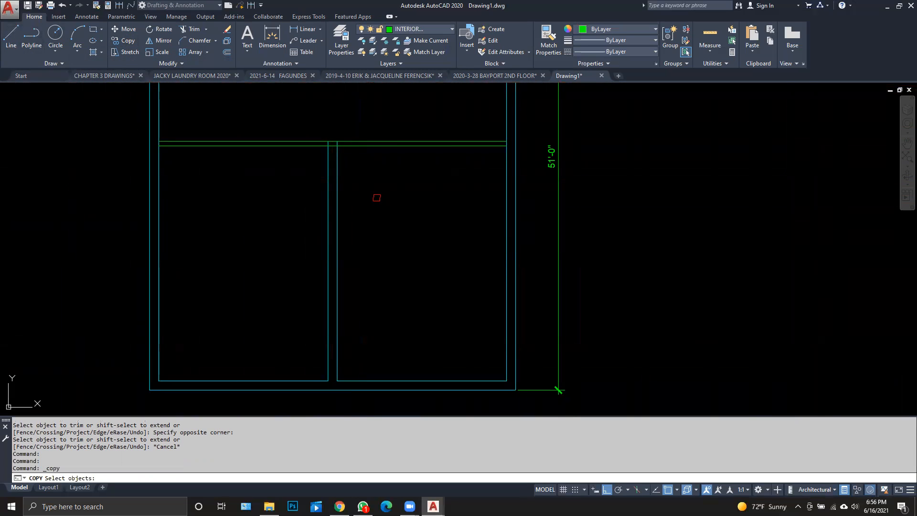
pyautogui.click(329, 175)
pyautogui.press('Return')
pyautogui.click(290, 185)
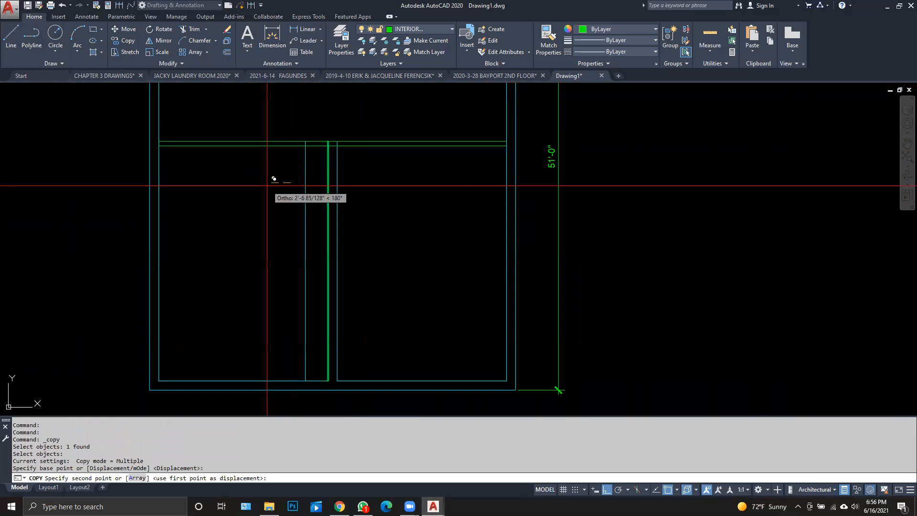
pyautogui.write("4'")
pyautogui.press('Return')
pyautogui.press('Escape')
pyautogui.press('Escape')
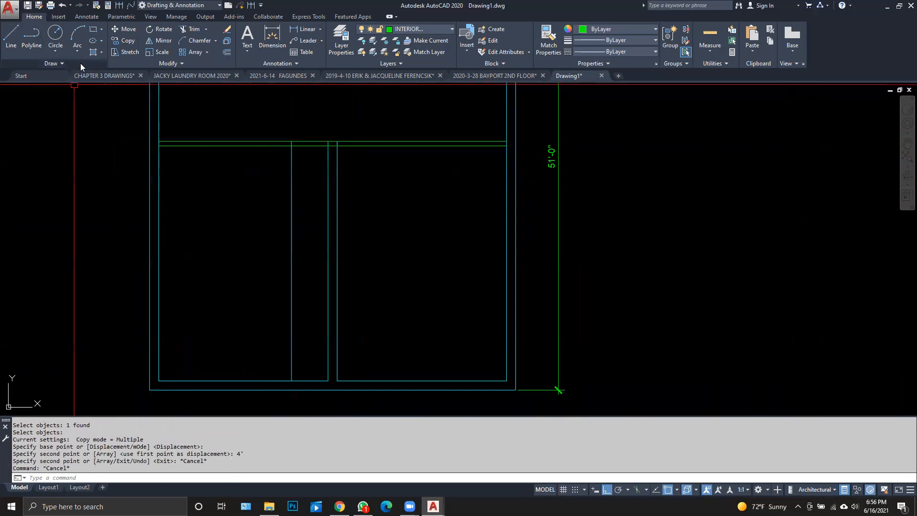
# - Copy the new vertical line 6 inches to the left to give the wall its second face
pyautogui.click(127, 43)
pyautogui.click(320, 207)
pyautogui.click(271, 197)
pyautogui.press('Return')
pyautogui.click(264, 206)
pyautogui.write('6')
pyautogui.press('Return')
pyautogui.press('Escape')
# - Match the two new vertical wall lines to the properties of the green horizontal interior wall
pyautogui.scroll(4, 276, 151)
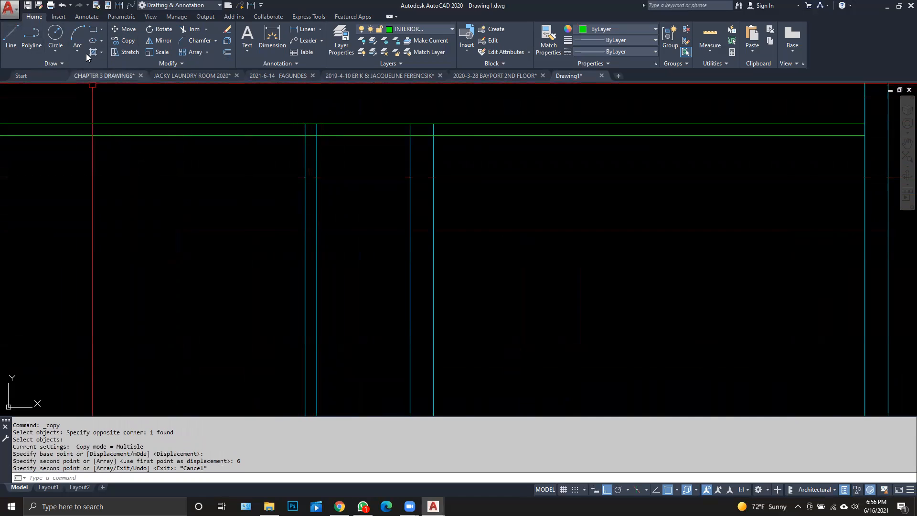
pyautogui.click(96, 7)
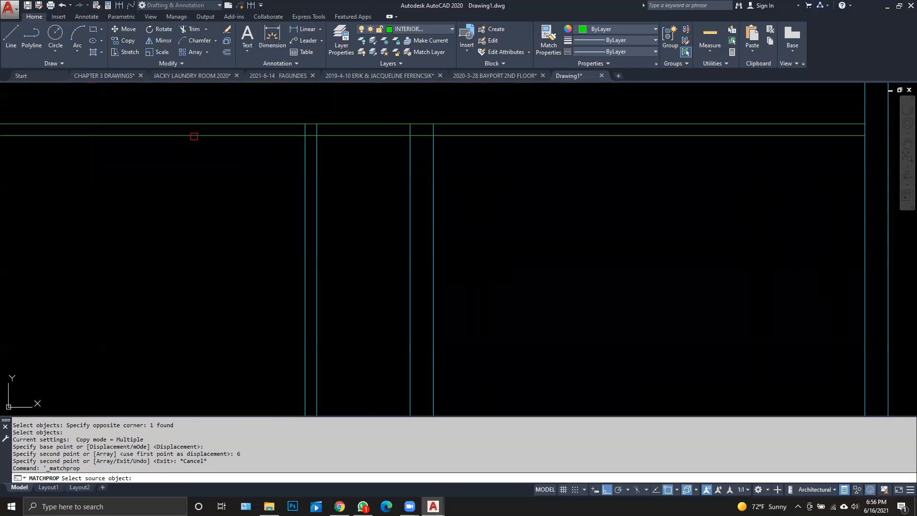
pyautogui.click(354, 136)
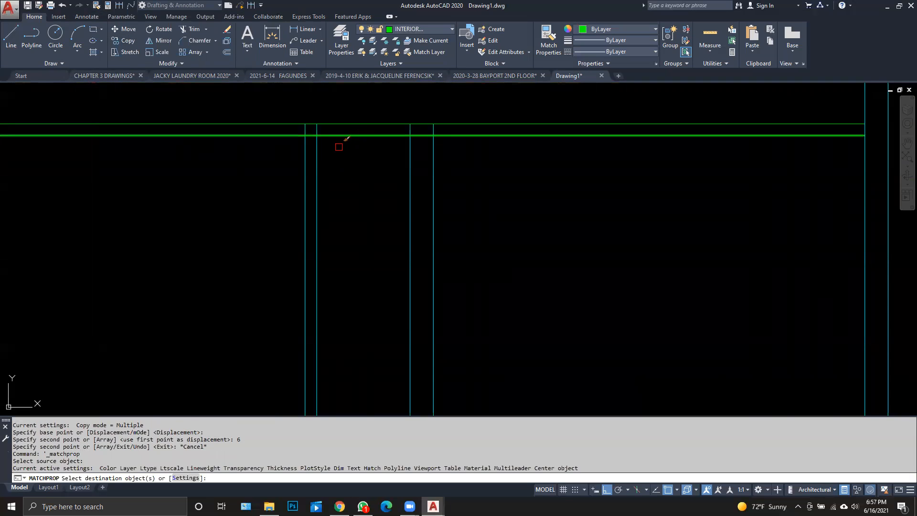
pyautogui.click(307, 160)
pyautogui.press('Escape')
pyautogui.press('Escape')
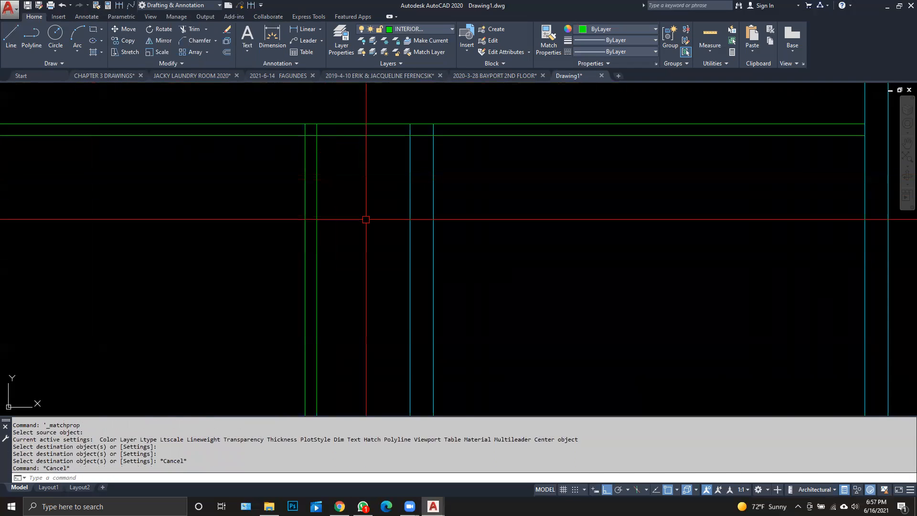
# - Trim the lower horizontal wall's lines between the new vertical wall and the central wall
pyautogui.click(197, 31)
pyautogui.click(318, 150)
pyautogui.click(409, 152)
pyautogui.press('Return')
pyautogui.click(396, 161)
pyautogui.click(364, 108)
pyautogui.press('Escape')
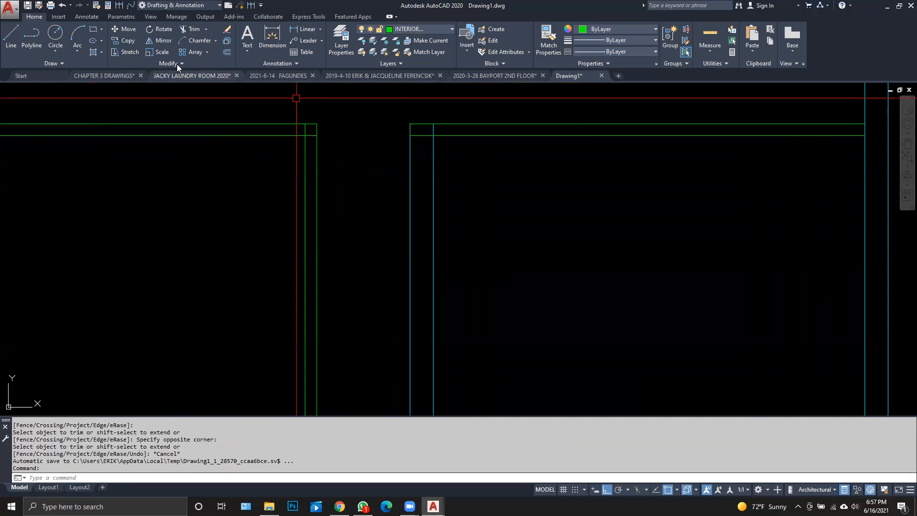
# - Join the inner faces of the horizontal and new vertical walls into a corner with a zero-distance chamfer
pyautogui.click(194, 40)
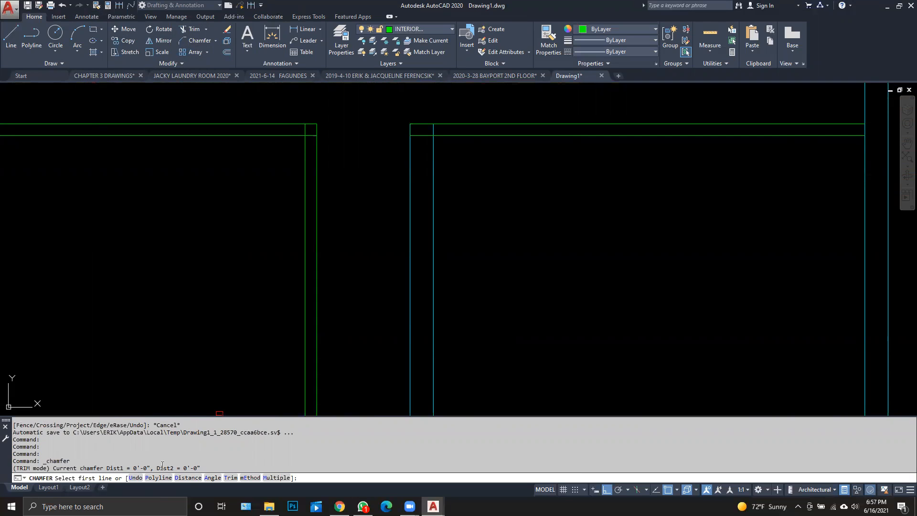
pyautogui.click(303, 151)
pyautogui.click(298, 137)
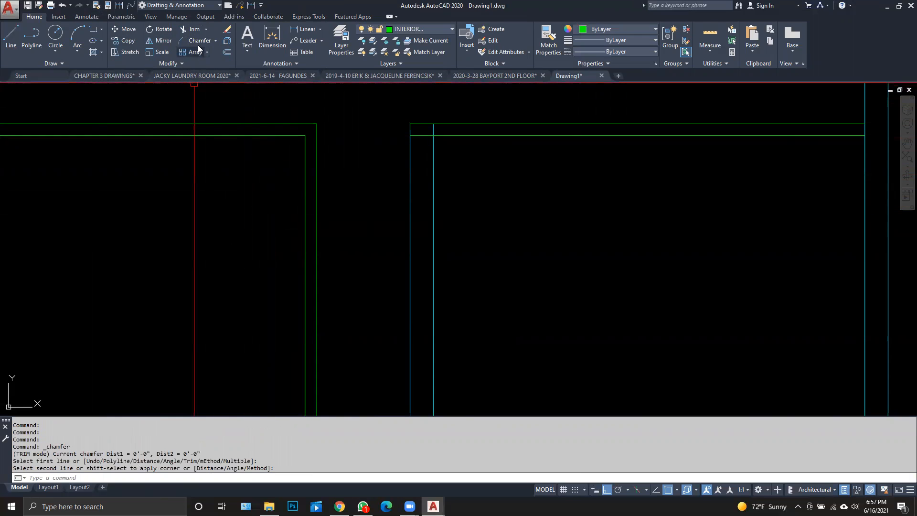
# - Trim the horizontal wall's lines where they cross the top of the lower central wall
pyautogui.click(192, 29)
pyautogui.click(459, 161)
pyautogui.click(426, 148)
pyautogui.press('Return')
pyautogui.click(425, 146)
pyautogui.click(417, 112)
pyautogui.press('Escape')
# - Make the central wall's layer current and draw a line closing the top end of the lower central wall
pyautogui.click(429, 41)
pyautogui.click(433, 148)
pyautogui.click(23, 31)
pyautogui.click(433, 124)
pyautogui.press('Escape')
pyautogui.press('Return')
pyautogui.click(434, 124)
pyautogui.click(410, 125)
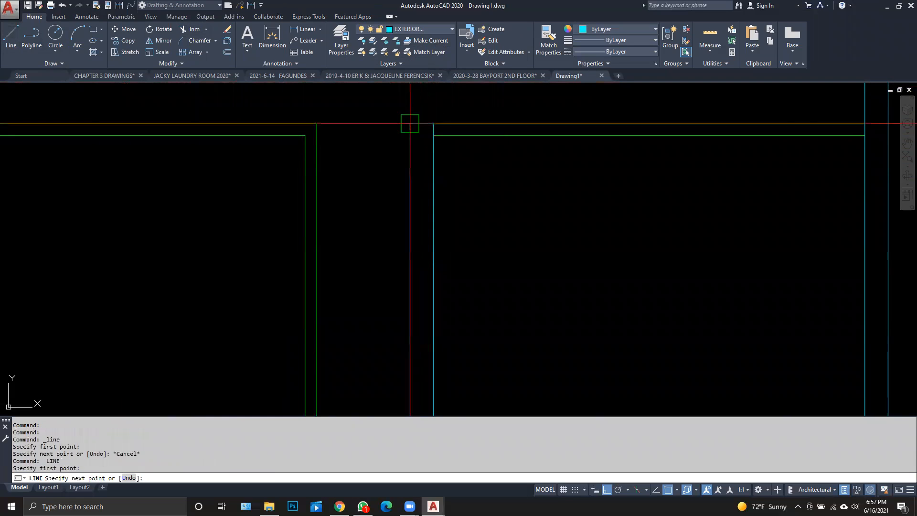
pyautogui.scroll(-4, 468, 196)
pyautogui.press('Escape')
# - Copy the bottom exterior wall's inner line in the lower-left area 7'10" upward
pyautogui.moveTo(469, 198); pyautogui.dragTo(326, 168, button='middle')
pyautogui.moveTo(337, 206); pyautogui.dragTo(317, 187, button='middle')
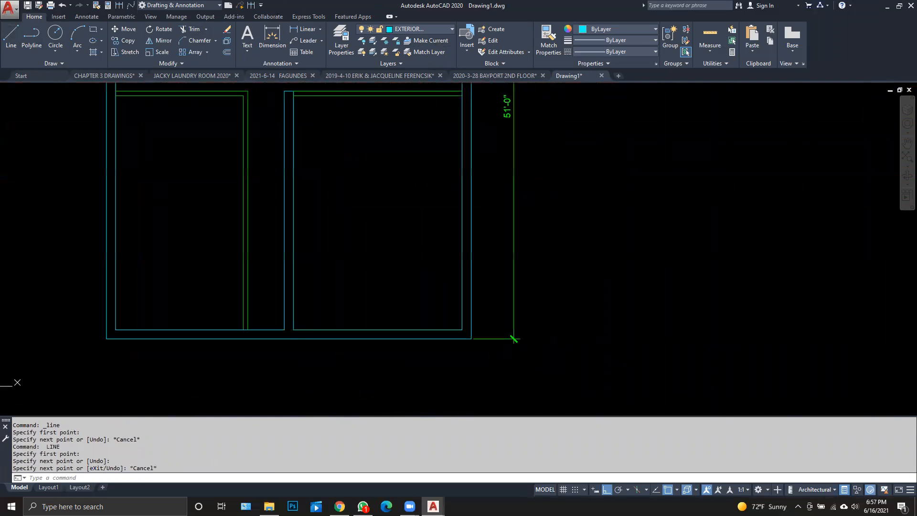
pyautogui.scroll(4, 256, 313)
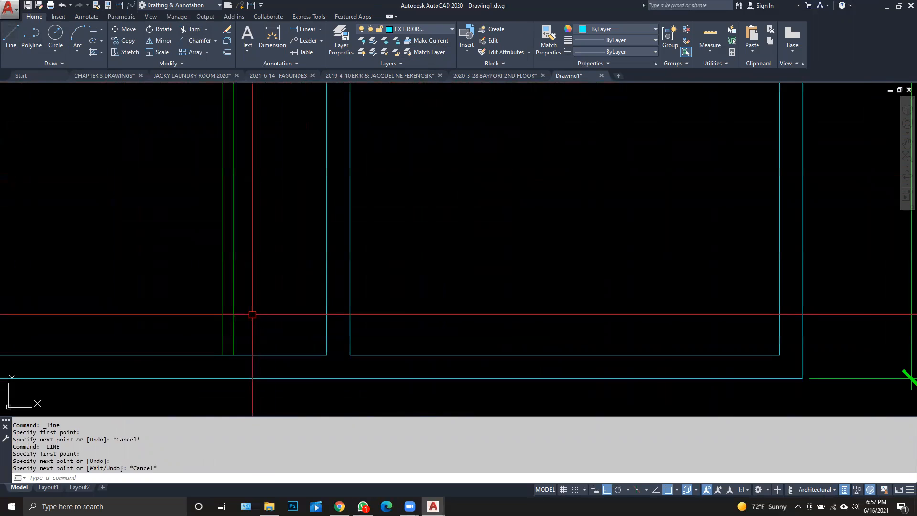
pyautogui.click(180, 354)
pyautogui.click(173, 331)
pyautogui.click(178, 357)
pyautogui.press('Return')
pyautogui.click(168, 336)
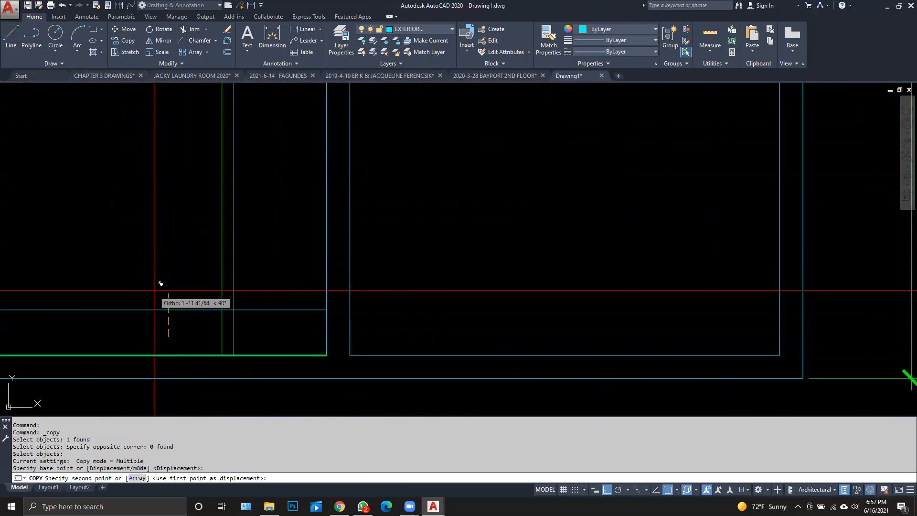
pyautogui.write("7'10")
pyautogui.press('Return')
pyautogui.press('Escape')
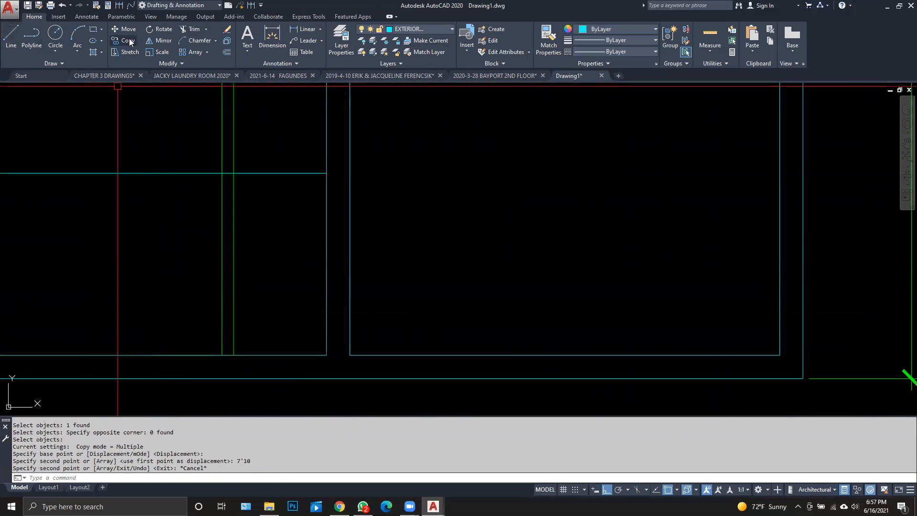
pyautogui.click(130, 42)
pyautogui.click(162, 224)
pyautogui.click(137, 170)
pyautogui.click(136, 267)
pyautogui.press('Return')
pyautogui.press('Escape')
pyautogui.press('Escape')
pyautogui.press('Return')
pyautogui.click(158, 226)
pyautogui.click(119, 144)
pyautogui.click(138, 297)
pyautogui.press('Return')
pyautogui.press('Escape')
pyautogui.press('Escape')
pyautogui.press('Return')
pyautogui.press('Escape')
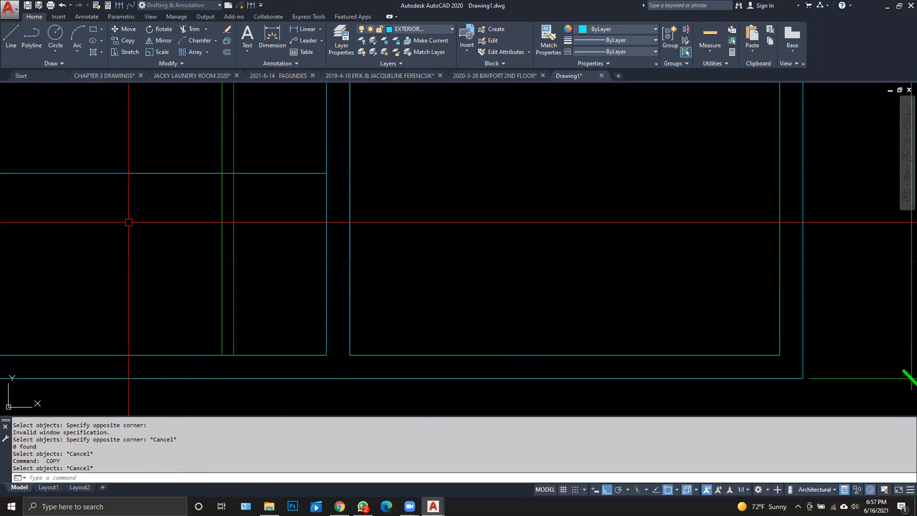
pyautogui.click(184, 194)
pyautogui.click(149, 160)
pyautogui.click(147, 247)
pyautogui.press('Return')
pyautogui.press('Escape')
pyautogui.press('Escape')
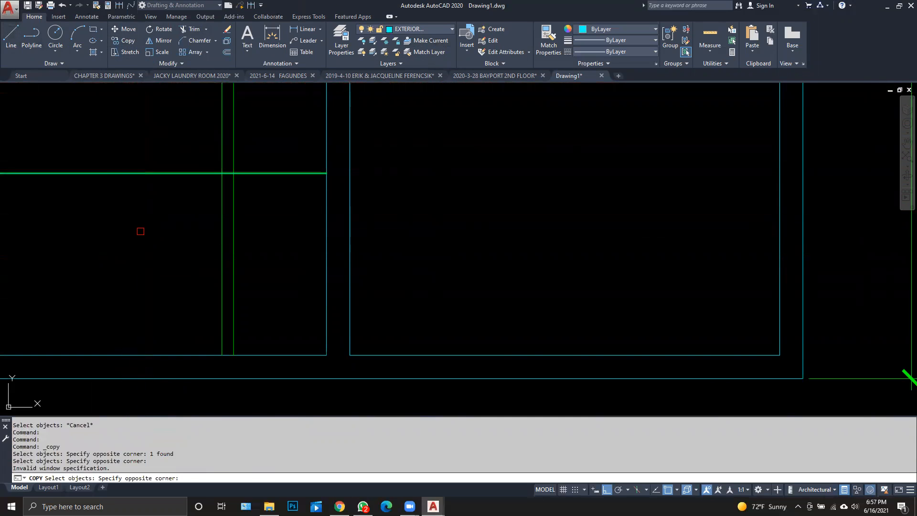
# - Copy the new horizontal line 6 inches upward to give the wall its second face
pyautogui.click(127, 41)
pyautogui.press('Return')
pyautogui.click(168, 277)
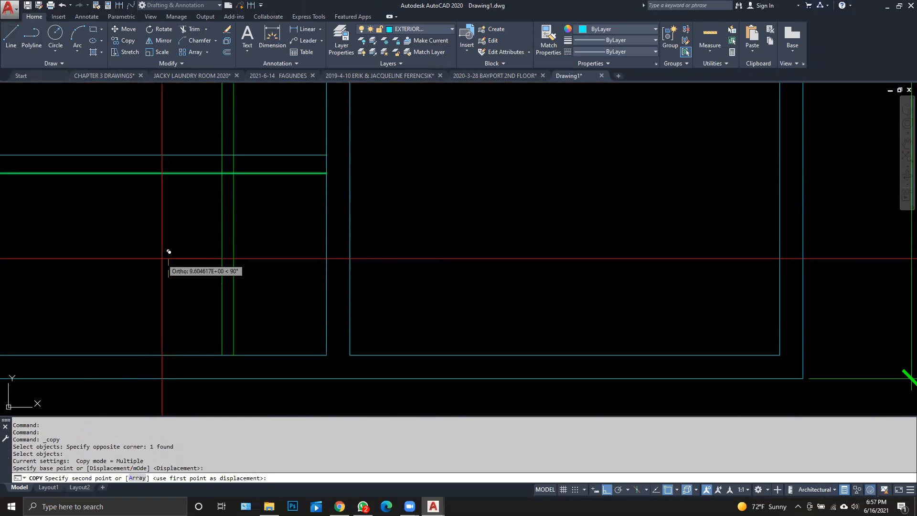
pyautogui.write('6')
pyautogui.press('Return')
pyautogui.press('Escape')
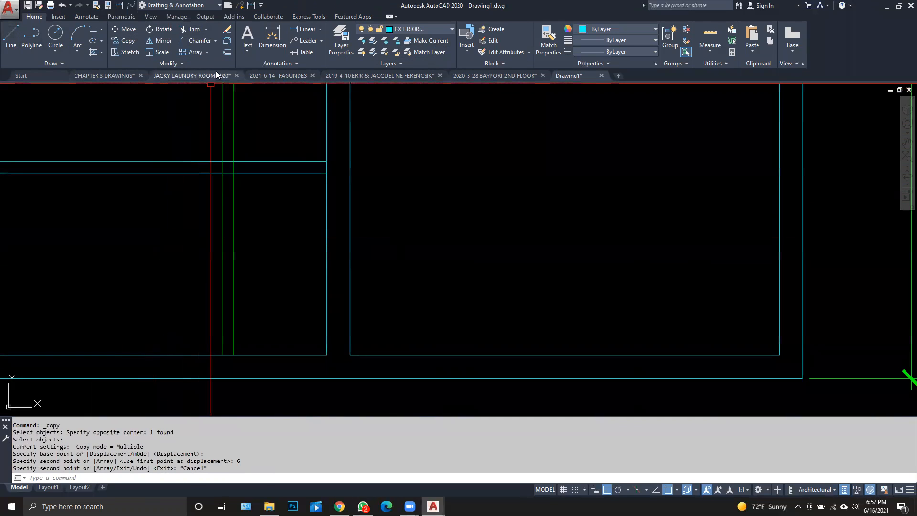
# - Chamfer the two horizontal lines with the interior wall's vertical lines to form an L-shaped wall corner
pyautogui.click(203, 40)
pyautogui.click(254, 163)
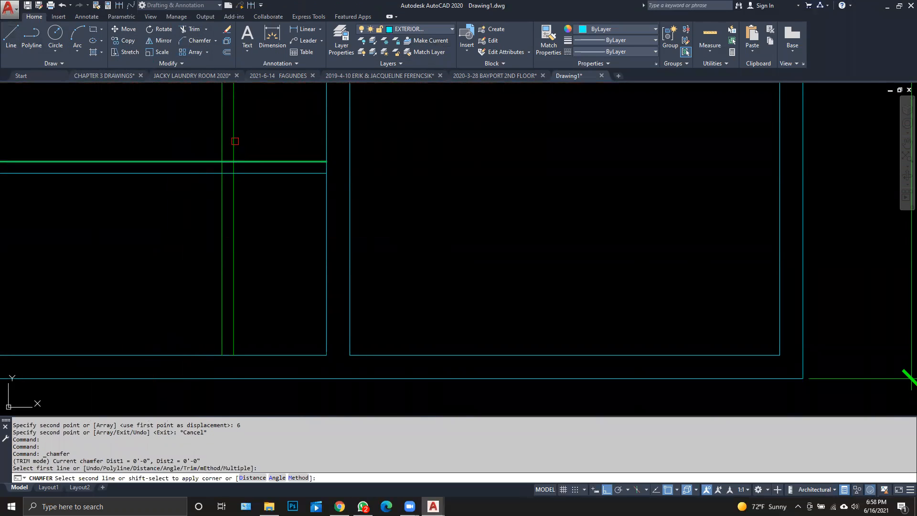
pyautogui.press('space')
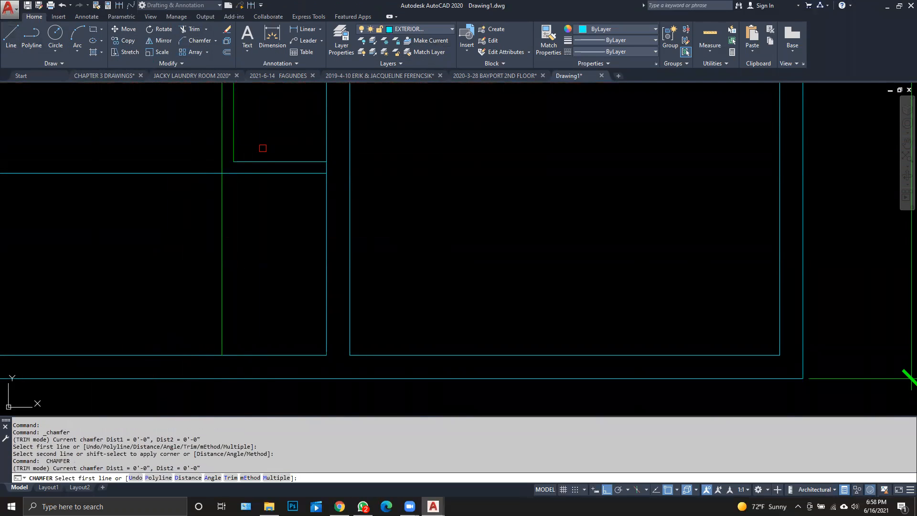
pyautogui.click(239, 173)
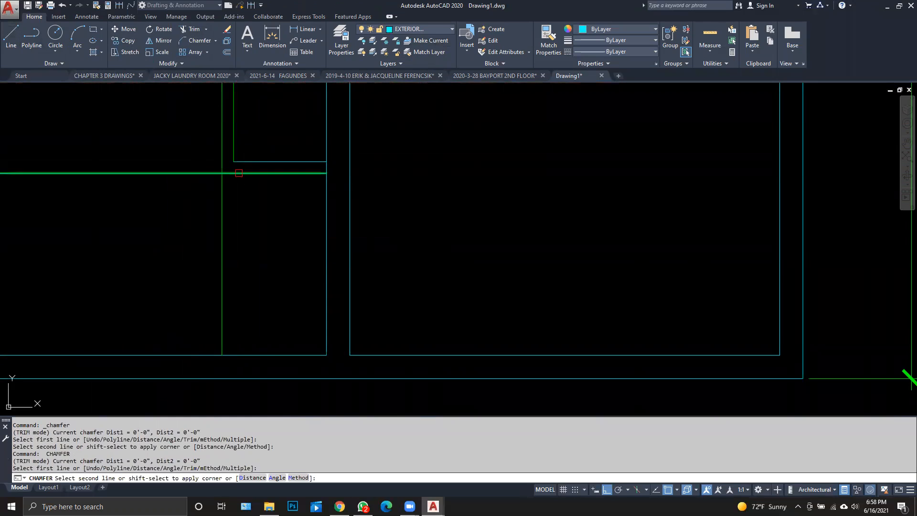
pyautogui.click(229, 161)
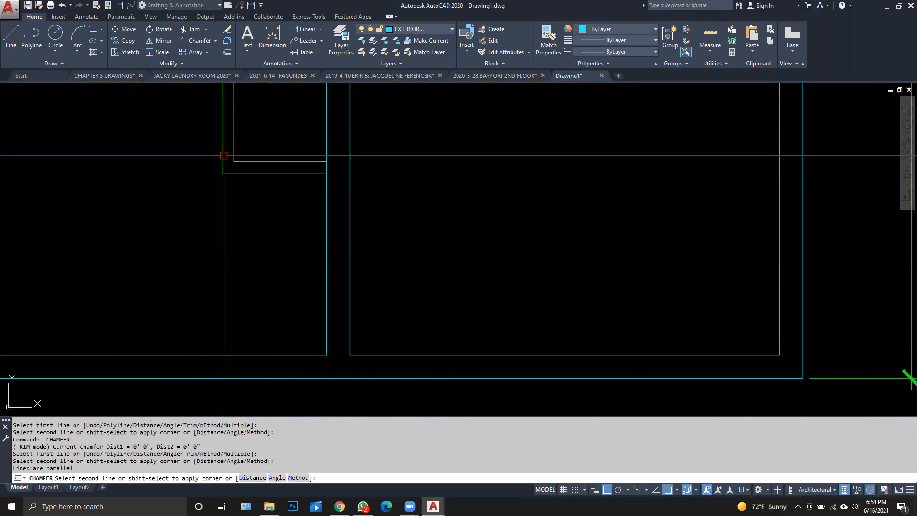
pyautogui.press('Escape')
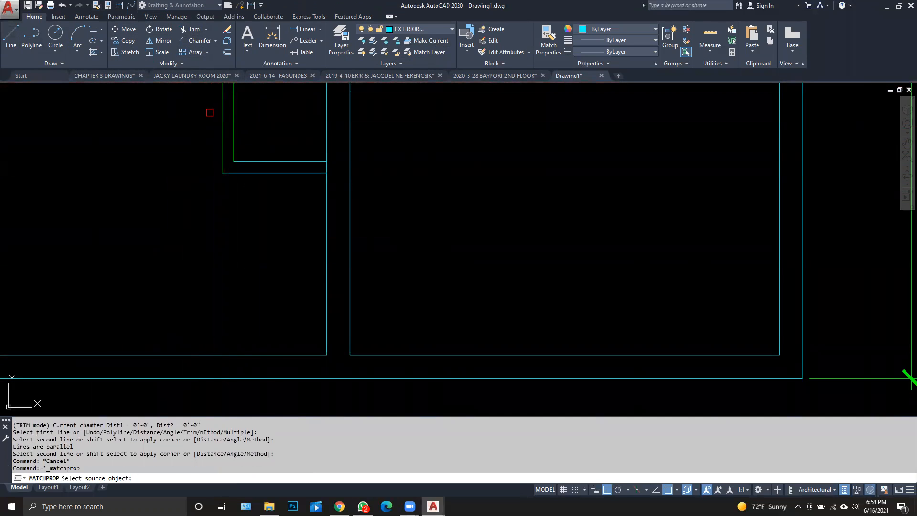
# - Match the short horizontal wall's two lines to the properties of the green vertical interior wall
pyautogui.click(218, 106)
pyautogui.click(222, 103)
pyautogui.click(303, 218)
pyautogui.click(244, 156)
pyautogui.press('Escape')
pyautogui.press('Escape')
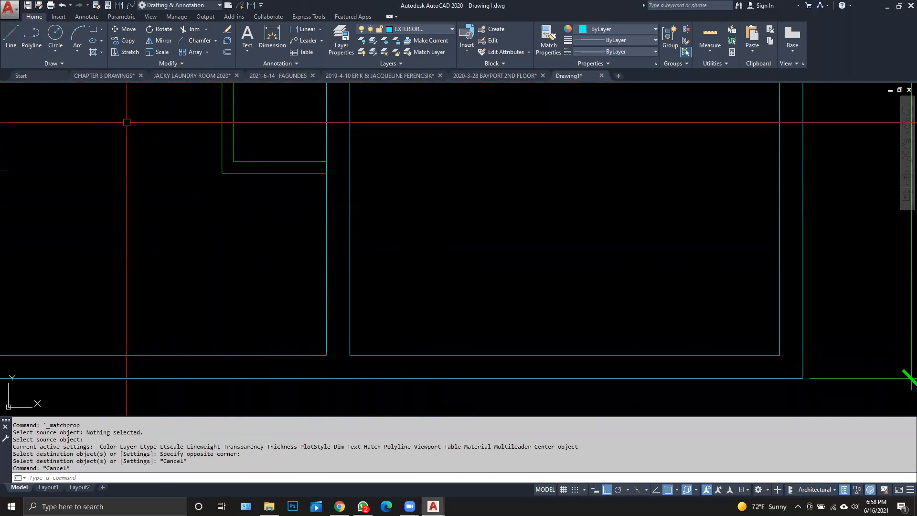
# - Draw a horizontal line across the vertical interior wall, level with the short wall's upper face
pyautogui.click(287, 161)
pyautogui.click(136, 147)
pyautogui.press('Escape')
# - Move the horizontal crossing line 6 inches upward
pyautogui.click(128, 30)
pyautogui.click(165, 173)
pyautogui.click(155, 154)
pyautogui.press('Return')
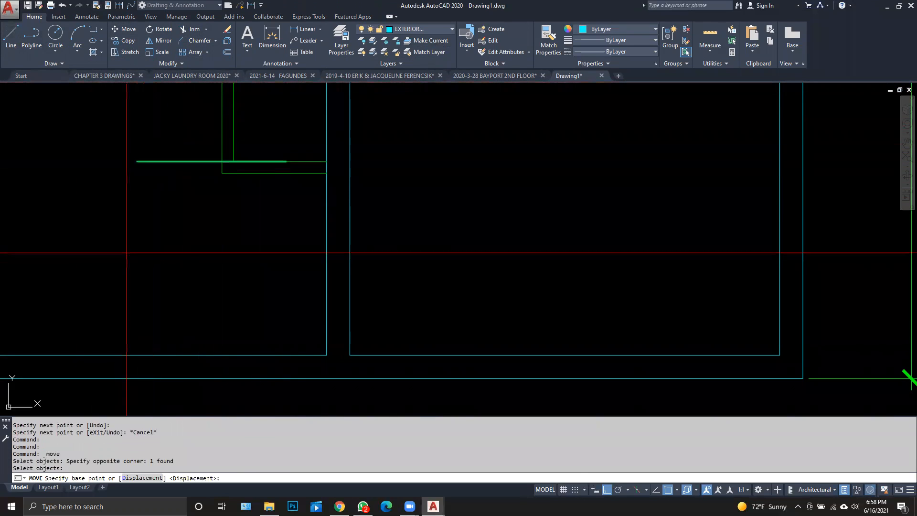
pyautogui.click(127, 233)
pyautogui.write('6')
pyautogui.press('Return')
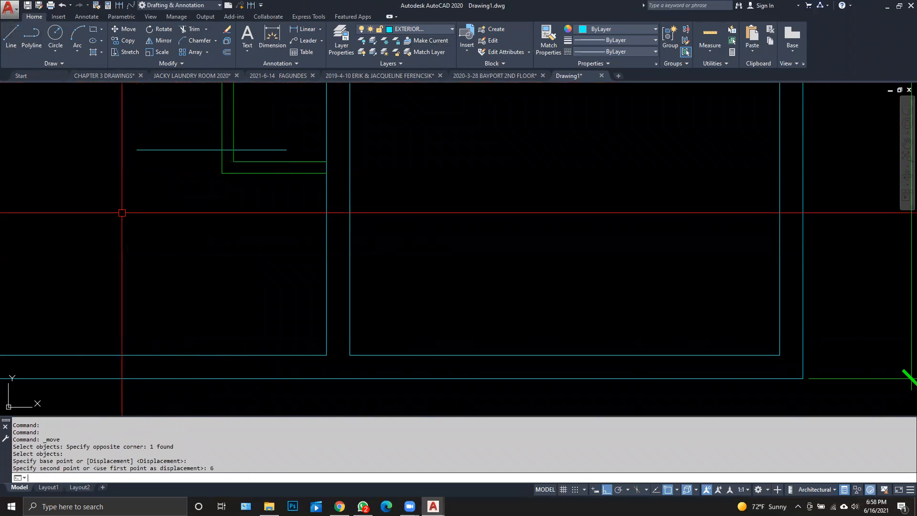
# - Copy the crossing line 3'4" upward to mark the other side of the door opening
pyautogui.moveTo(140, 172); pyautogui.dragTo(148, 259, button='middle')
pyautogui.click(133, 42)
pyautogui.click(193, 282)
pyautogui.click(169, 232)
pyautogui.press('Return')
pyautogui.click(131, 328)
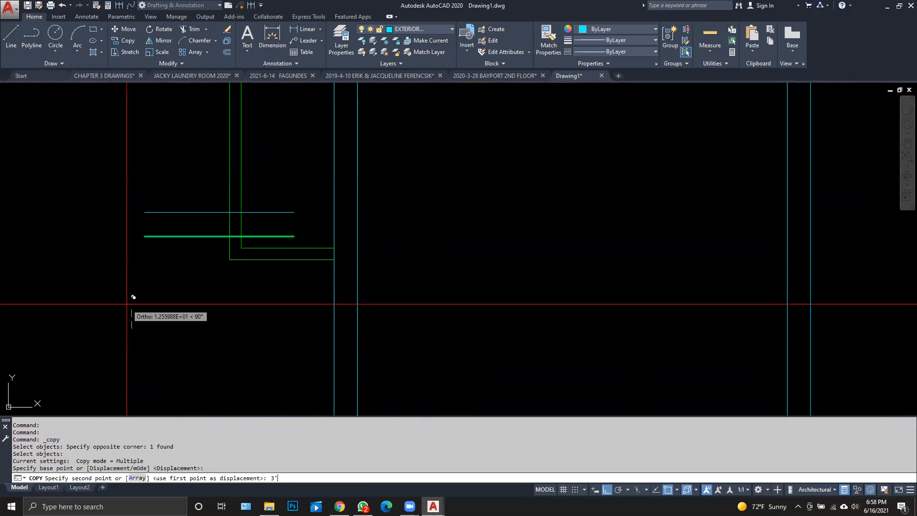
pyautogui.write('4')
pyautogui.press('Return')
pyautogui.press('Escape')
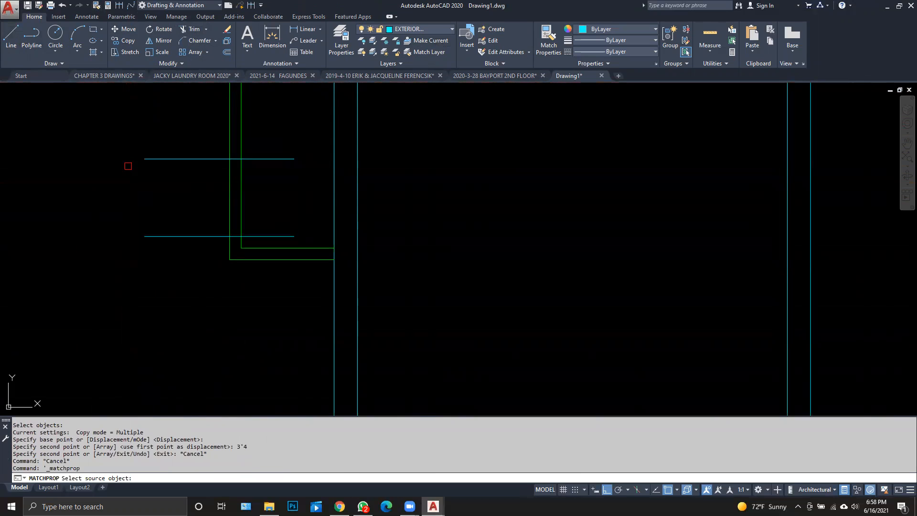
# - Match the two crossing lines to the properties of the green vertical interior wall
pyautogui.click(242, 103)
pyautogui.click(284, 291)
pyautogui.click(201, 153)
pyautogui.press('Escape')
pyautogui.press('Escape')
# - Trim the crossing lines to the wall thickness and cut the vertical wall between them to form the opening
pyautogui.click(188, 27)
pyautogui.click(277, 287)
pyautogui.click(180, 143)
pyautogui.press('Return')
pyautogui.click(190, 265)
pyautogui.click(170, 144)
pyautogui.click(275, 240)
pyautogui.click(273, 217)
pyautogui.click(270, 159)
pyautogui.click(274, 207)
pyautogui.click(228, 178)
pyautogui.press('Escape')
# - Copy the two lines of the lower-right room's horizontal interior wall 8'8" downward
pyautogui.scroll(-3, 244, 230)
pyautogui.moveTo(272, 250); pyautogui.dragTo(265, 298, button='middle')
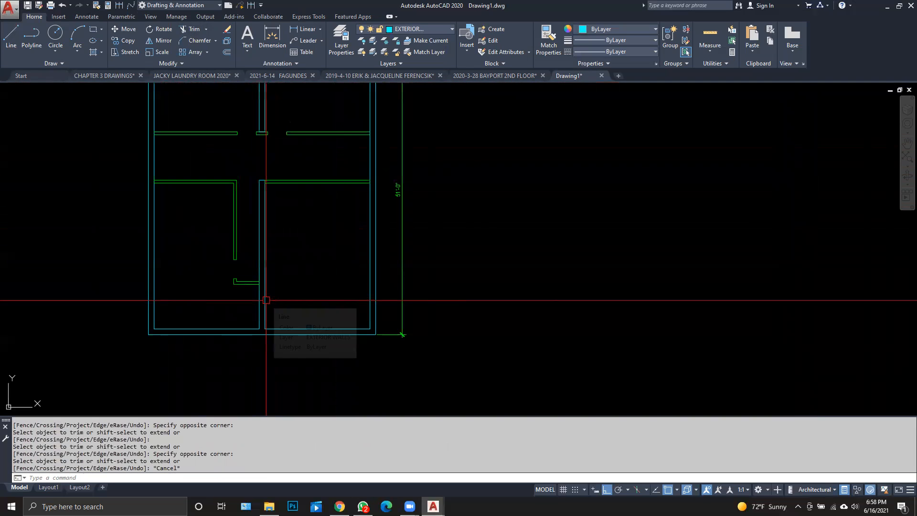
pyautogui.scroll(5, 393, 197)
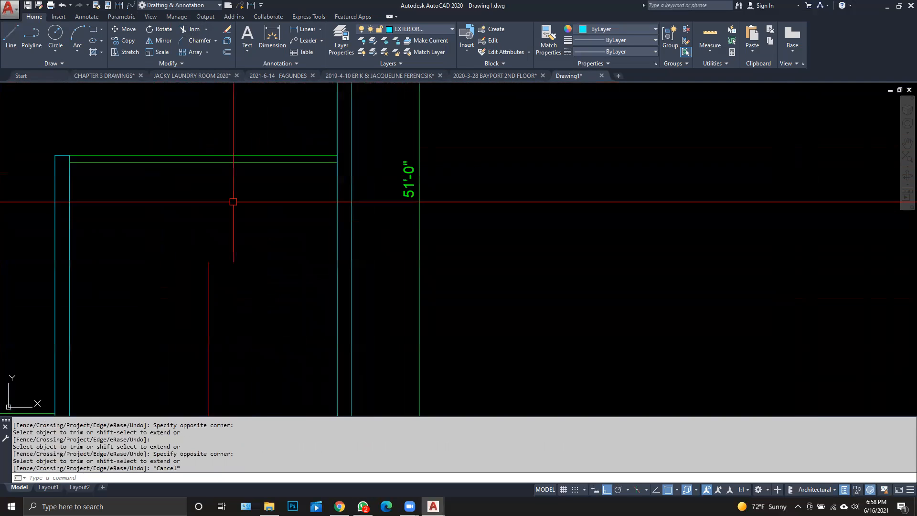
pyautogui.click(123, 41)
pyautogui.click(227, 197)
pyautogui.click(195, 135)
pyautogui.press('Return')
pyautogui.click(202, 201)
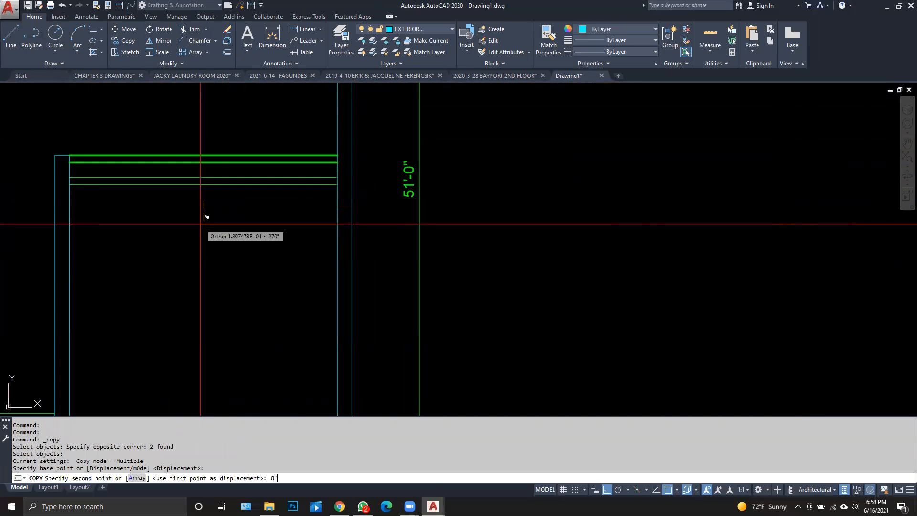
pyautogui.press('Escape')
# - Copy the lower central wall's right line 6 inches to the right
pyautogui.moveTo(218, 201); pyautogui.dragTo(277, 172, button='middle')
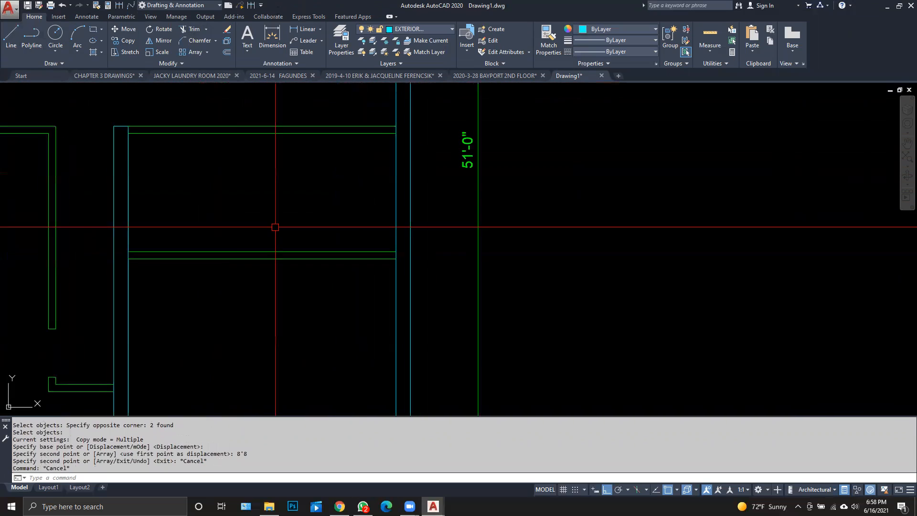
pyautogui.scroll(2, 147, 254)
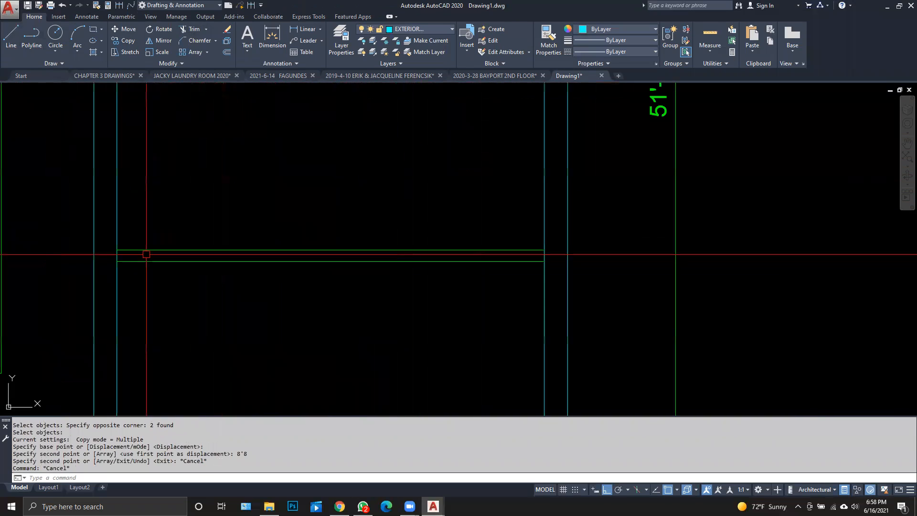
pyautogui.click(123, 40)
pyautogui.click(137, 173)
pyautogui.click(111, 151)
pyautogui.press('Return')
pyautogui.click(131, 160)
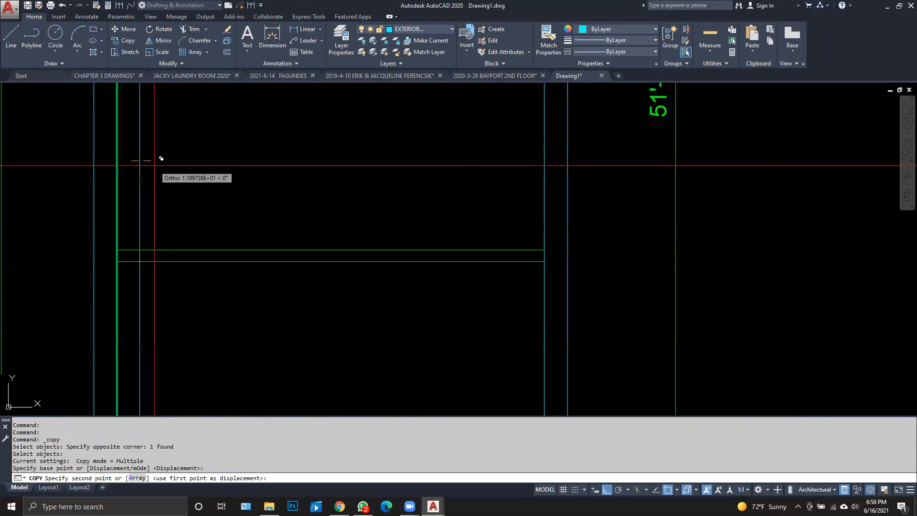
pyautogui.press('Return')
pyautogui.press('Escape')
pyautogui.press('Escape')
# - Copy the new vertical line 3'4" to the right to mark the opening's other side
pyautogui.click(122, 41)
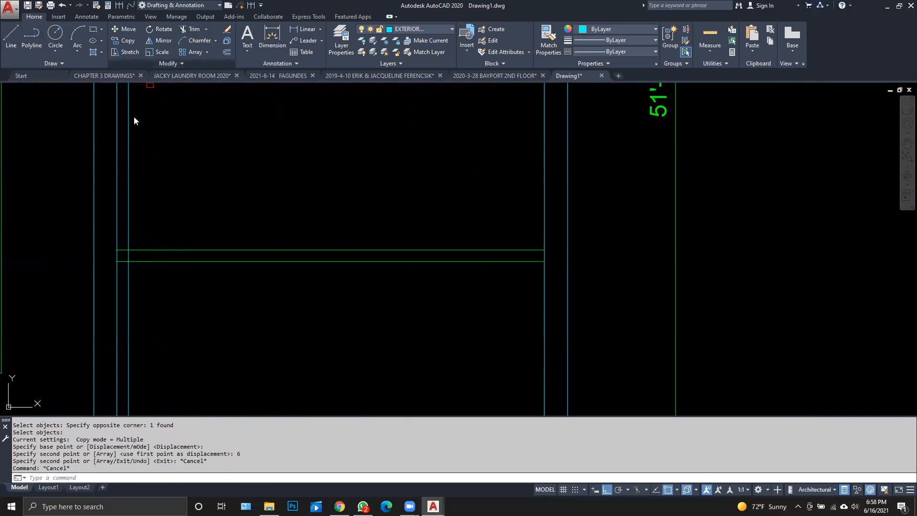
pyautogui.click(131, 160)
pyautogui.press('Return')
pyautogui.click(155, 168)
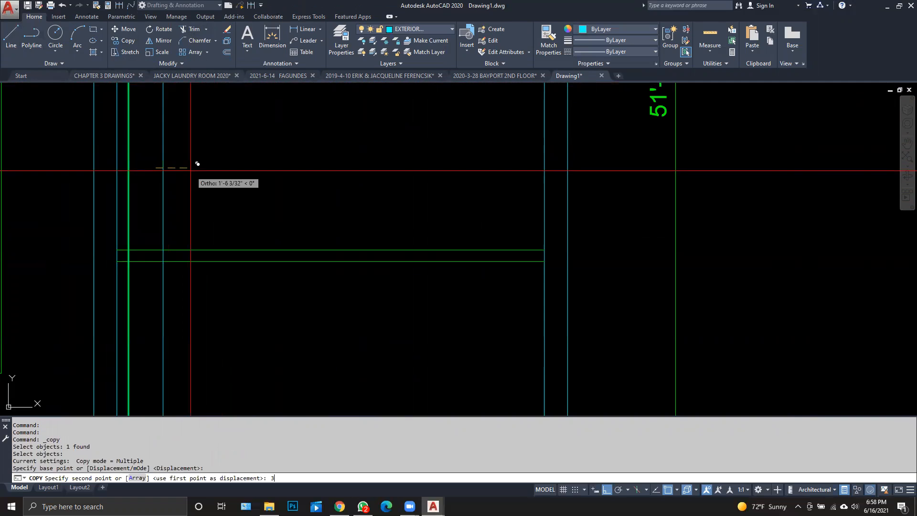
pyautogui.write("3'4")
pyautogui.press('Return')
pyautogui.press('Escape')
pyautogui.press('Escape')
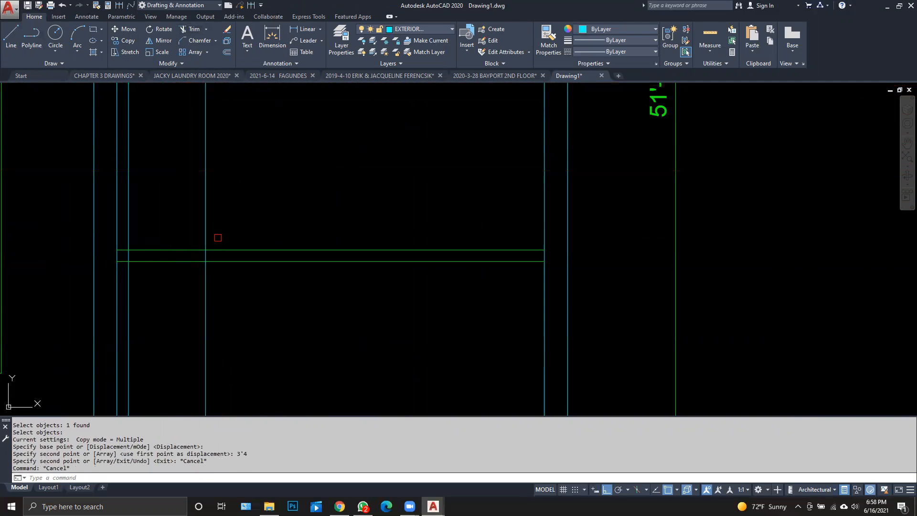
# - Trim the two vertical marker lines to the lower-right horizontal wall's thickness and cut the wall between them to form the opening
pyautogui.write('tr')
pyautogui.press('Return')
pyautogui.click(240, 307)
pyautogui.click(124, 242)
pyautogui.press('Return')
pyautogui.click(240, 223)
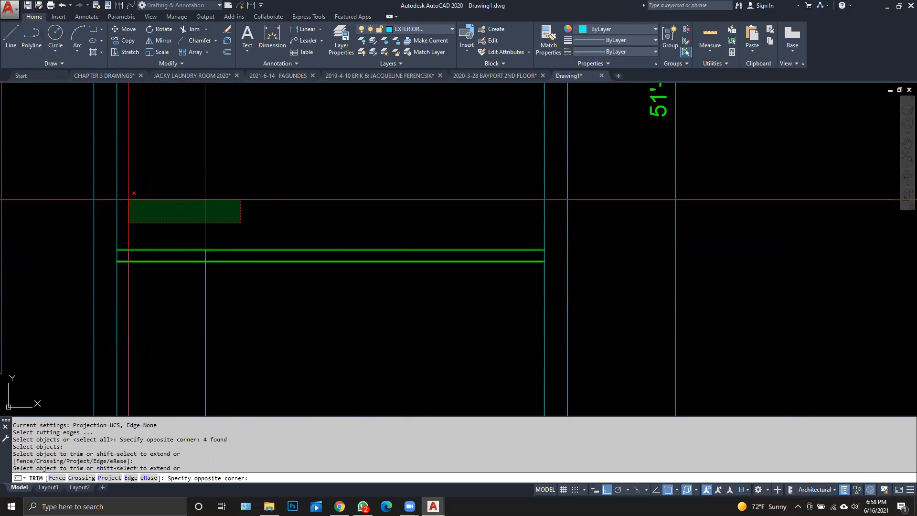
pyautogui.click(128, 200)
pyautogui.click(239, 301)
pyautogui.click(123, 278)
pyautogui.click(168, 278)
pyautogui.click(151, 223)
pyautogui.press('Escape')
pyautogui.press('Escape')
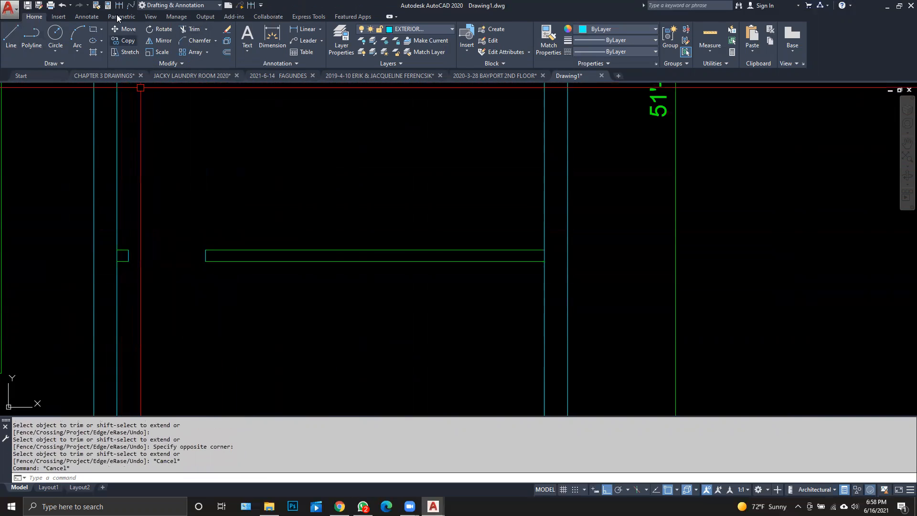
# - Match the new opening's jamb lines to the properties of the horizontal interior wall
pyautogui.click(97, 7)
pyautogui.click(274, 249)
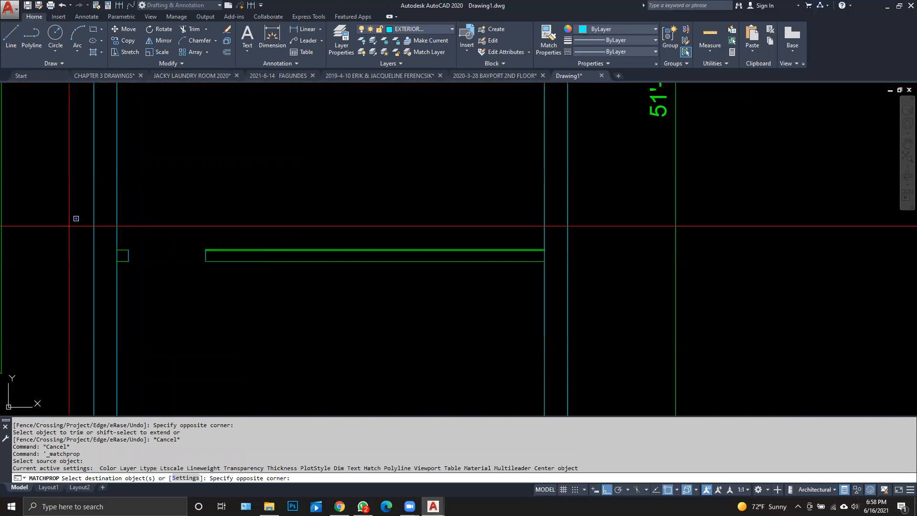
pyautogui.click(269, 289)
pyautogui.press('Escape')
pyautogui.scroll(-3, 272, 289)
pyautogui.moveTo(291, 296); pyautogui.dragTo(392, 321, button='middle')
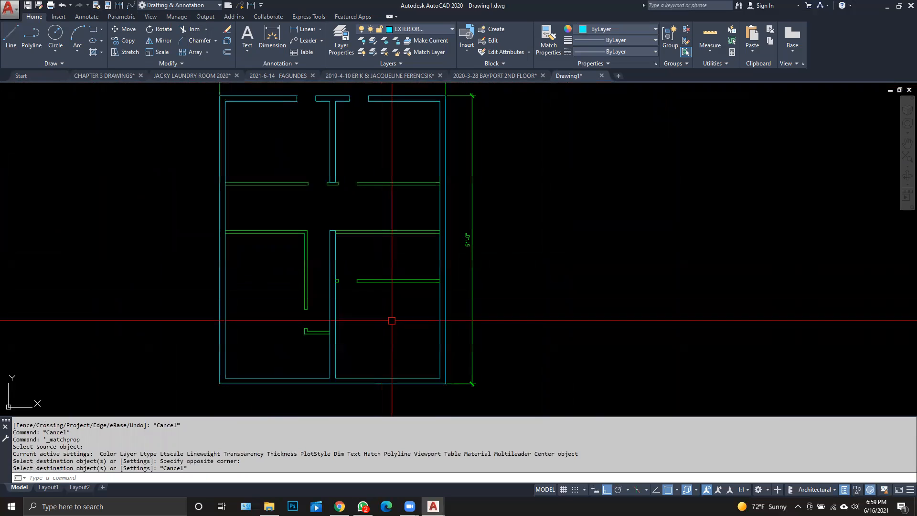
# - Isolate the INTERIOR WALLS layer by picking one of the interior wall lines
pyautogui.click(373, 43)
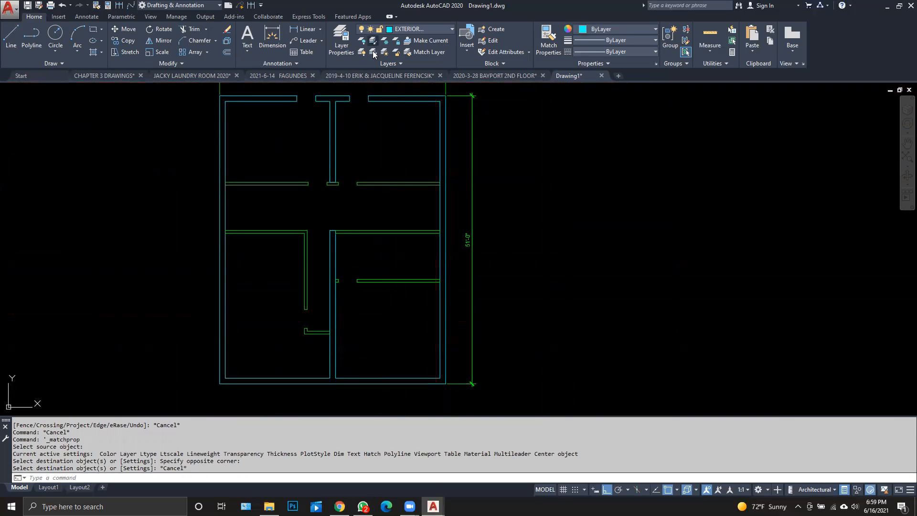
pyautogui.click(382, 185)
pyautogui.rightClick(382, 197)
pyautogui.click(390, 203)
pyautogui.scroll(2, 275, 234)
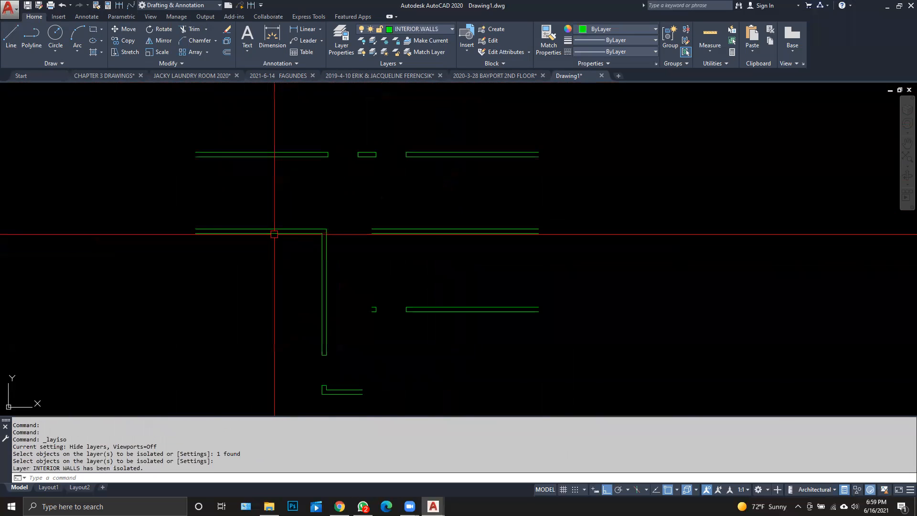
# - Draw short lines closing the open left ends of the two horizontal interior walls on the plan's left side
pyautogui.click(15, 38)
pyautogui.scroll(4, 199, 152)
pyautogui.click(180, 126)
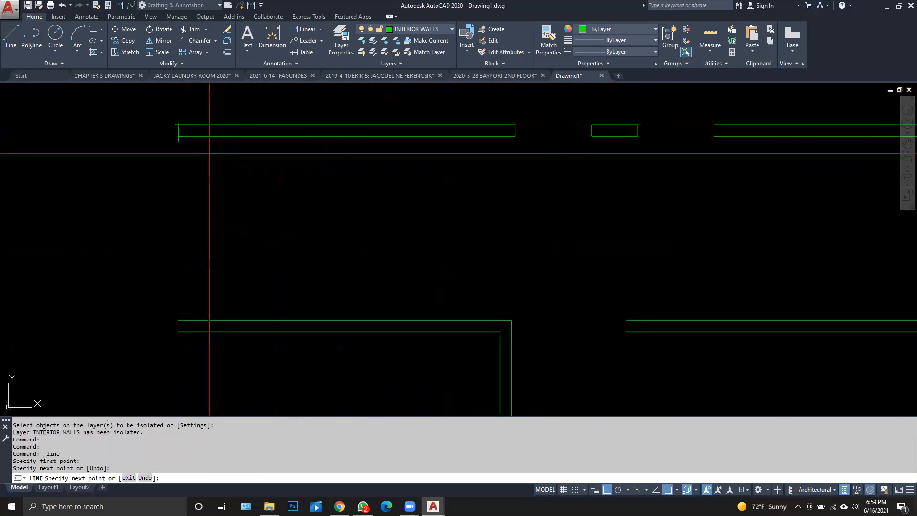
pyautogui.press('Escape')
pyautogui.press('Escape')
pyautogui.press('space')
pyautogui.click(178, 331)
pyautogui.click(178, 320)
pyautogui.press('Escape')
# - Draw a line across the open right end of the short L-shaped interior wall at the bottom of the plan
pyautogui.moveTo(372, 343); pyautogui.dragTo(319, 150, button='middle')
pyautogui.moveTo(389, 316); pyautogui.dragTo(291, 115, button='middle')
pyautogui.press('Escape')
pyautogui.press('Escape')
pyautogui.press('space')
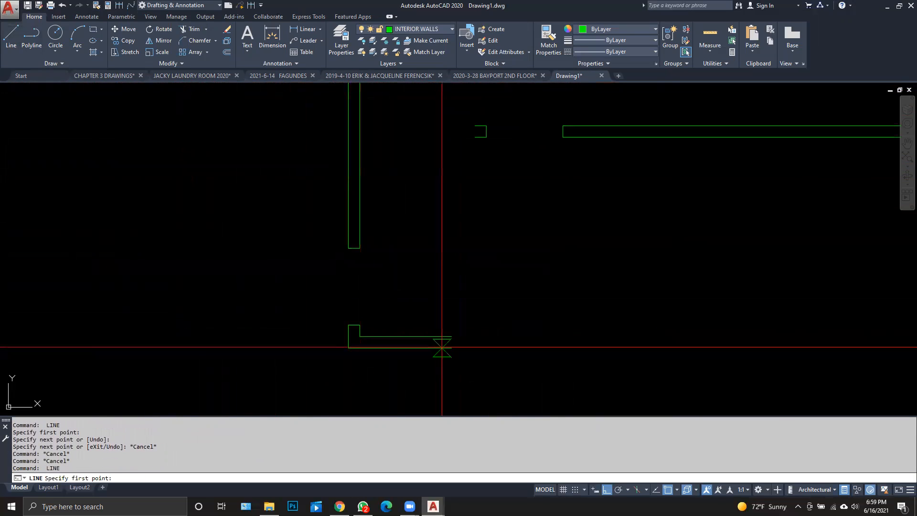
pyautogui.click(451, 348)
pyautogui.click(450, 336)
pyautogui.press('Escape')
# - Stretch the slanted end line's upper endpoint onto the end of the L-shaped wall's upper line
pyautogui.scroll(4, 446, 353)
pyautogui.click(424, 291)
pyautogui.click(486, 365)
pyautogui.scroll(4, 461, 320)
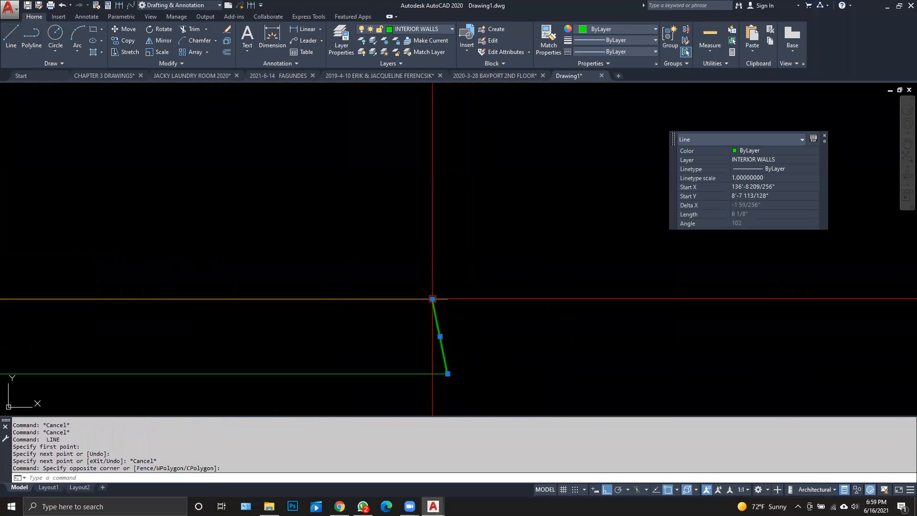
pyautogui.click(432, 300)
pyautogui.click(448, 299)
pyautogui.press('Escape')
# - Draw a line closing the left side of the small wall stub beside the lower-right opening
pyautogui.scroll(-5, 481, 246)
pyautogui.moveTo(483, 243); pyautogui.dragTo(411, 401, button='middle')
pyautogui.moveTo(344, 229); pyautogui.dragTo(273, 358, button='middle')
pyautogui.click(11, 37)
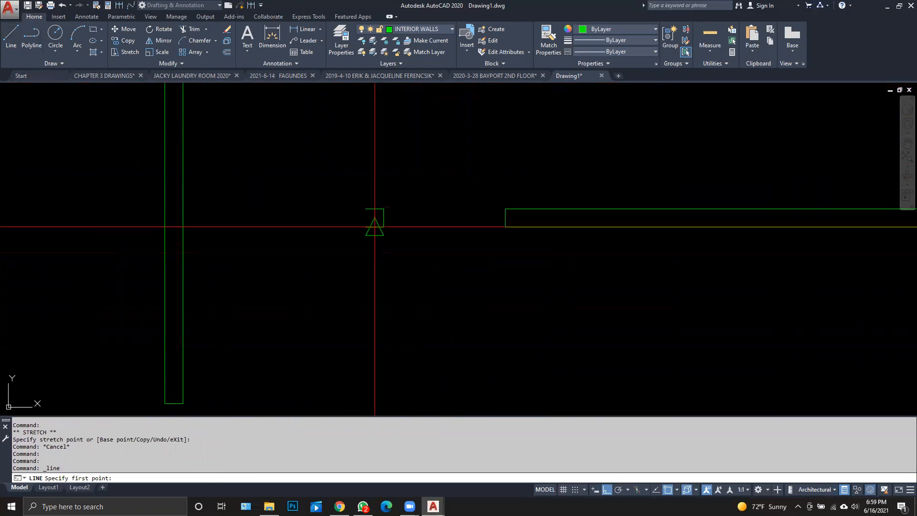
pyautogui.click(365, 226)
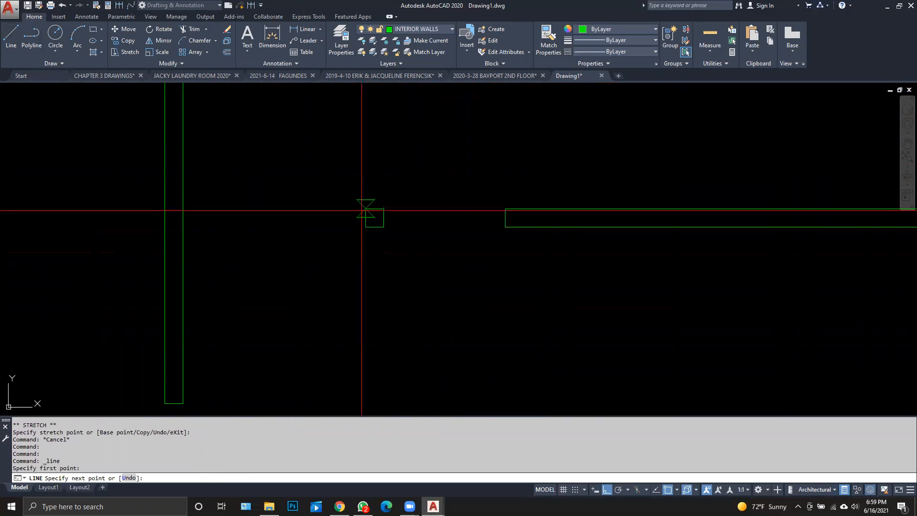
pyautogui.click(366, 208)
pyautogui.press('Escape')
# - Draw a line closing the left end of the middle horizontal wall on the plan's right side
pyautogui.scroll(-3, 418, 260)
pyautogui.moveTo(418, 260); pyautogui.dragTo(385, 330, button='middle')
pyautogui.scroll(2, 377, 245)
pyautogui.press('Escape')
pyautogui.press('Escape')
pyautogui.press('space')
pyautogui.click(371, 239)
pyautogui.click(370, 230)
pyautogui.press('Escape')
# - Draw a line across the right end of the middle horizontal wall on the plan's right side
pyautogui.moveTo(739, 266); pyautogui.dragTo(317, 276, button='middle')
pyautogui.press('Escape')
pyautogui.press('space')
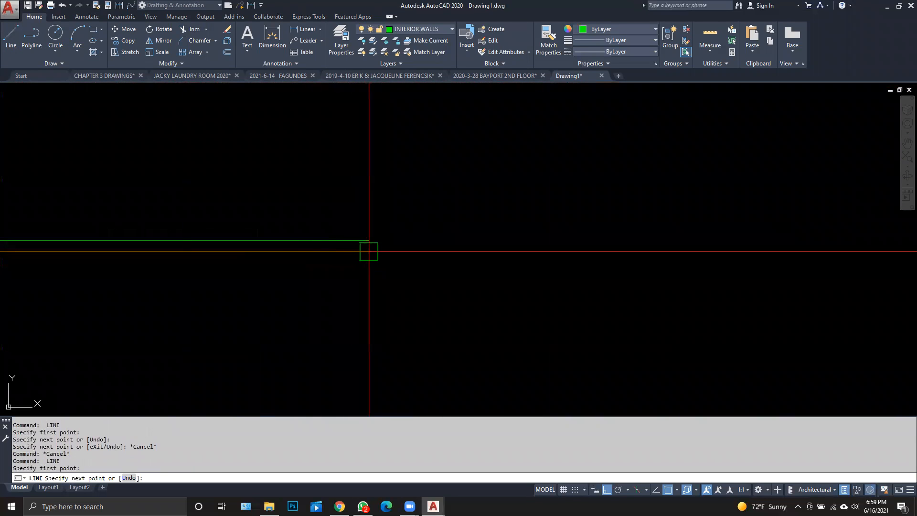
pyautogui.click(365, 240)
pyautogui.press('Escape')
# - Stretch the upper endpoint of the middle right wall's end line to the end of the wall's upper line
pyautogui.scroll(2, 360, 245)
pyautogui.click(369, 247)
pyautogui.press('Escape')
pyautogui.click(372, 239)
pyautogui.click(370, 232)
pyautogui.click(381, 232)
pyautogui.press('Escape')
# - Copy the upper-right horizontal wall's left end line to its open right end
pyautogui.scroll(-5, 449, 296)
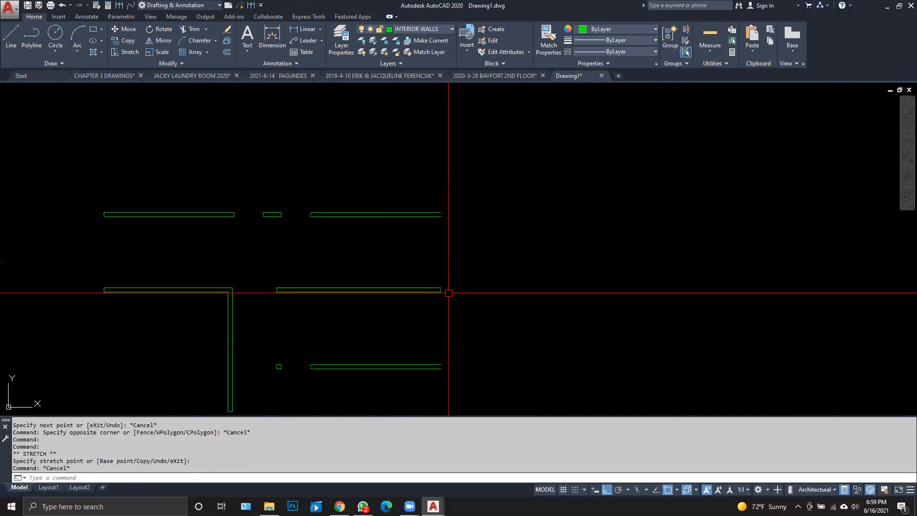
pyautogui.click(128, 40)
pyautogui.scroll(2, 285, 184)
pyautogui.click(319, 225)
pyautogui.click(339, 249)
pyautogui.click(325, 234)
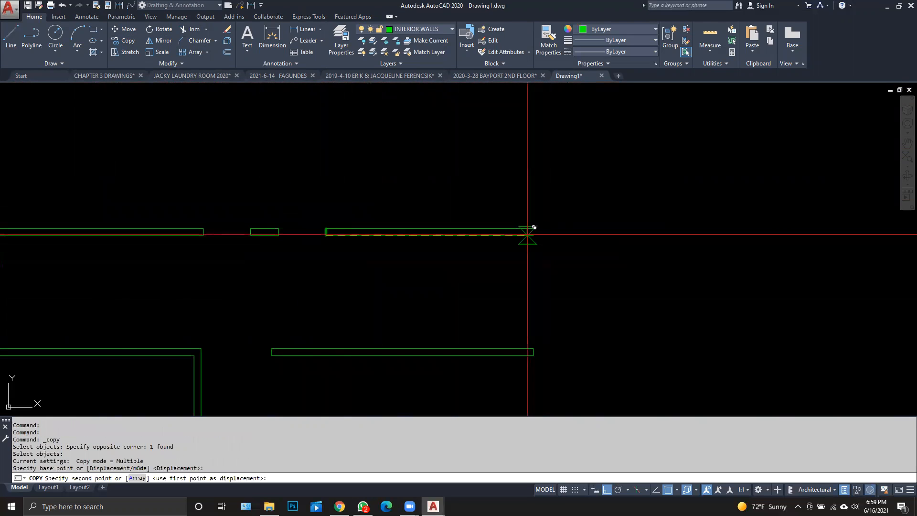
pyautogui.click(534, 235)
pyautogui.scroll(-4, 533, 234)
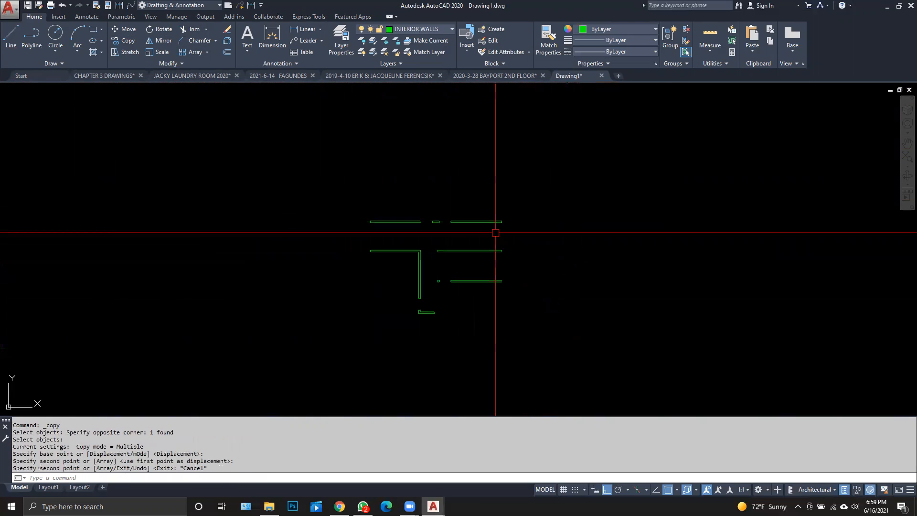
pyautogui.press('Escape')
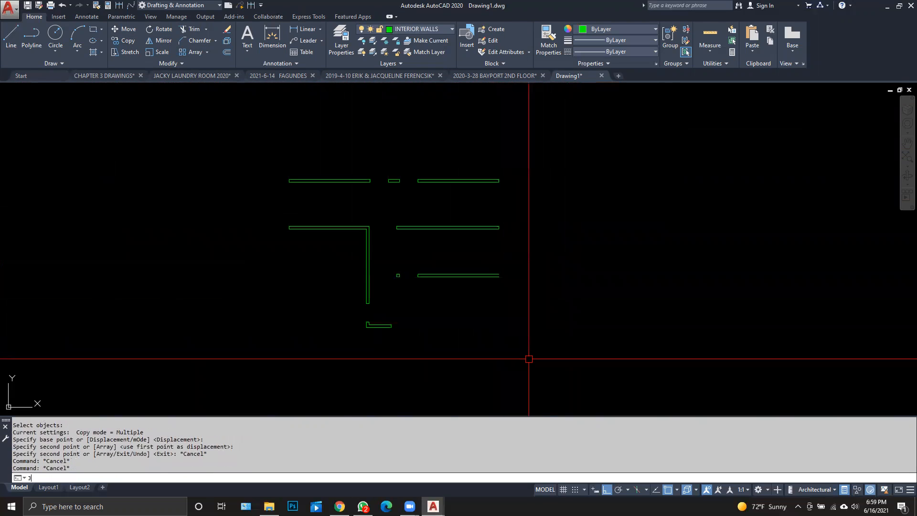
# - Join all the interior wall lines into polylines
pyautogui.write('J')
pyautogui.press('Return')
pyautogui.click(582, 362)
pyautogui.click(278, 137)
pyautogui.press('Return')
# - Select the joined interior walls one after another to check that each outline is a single closed polyline
pyautogui.click(315, 227)
pyautogui.click(323, 194)
pyautogui.click(310, 172)
pyautogui.click(473, 196)
pyautogui.click(451, 172)
pyautogui.click(440, 225)
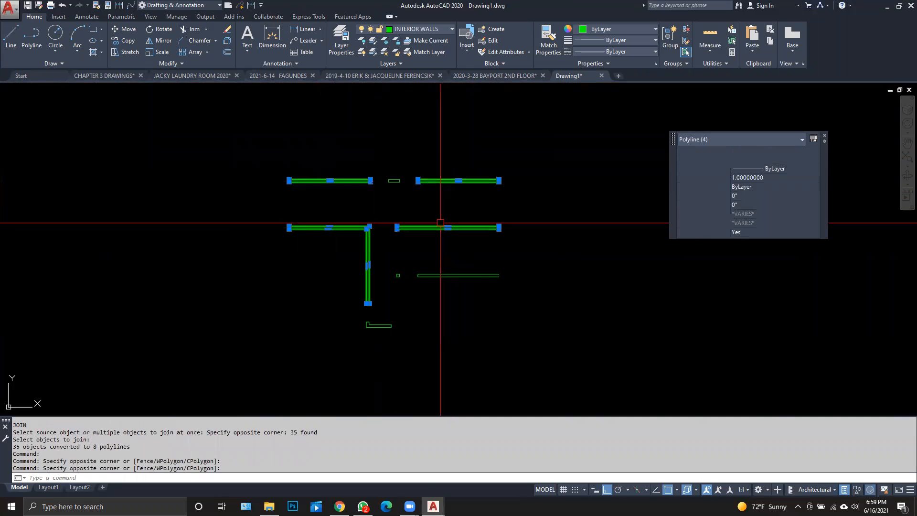
pyautogui.click(443, 273)
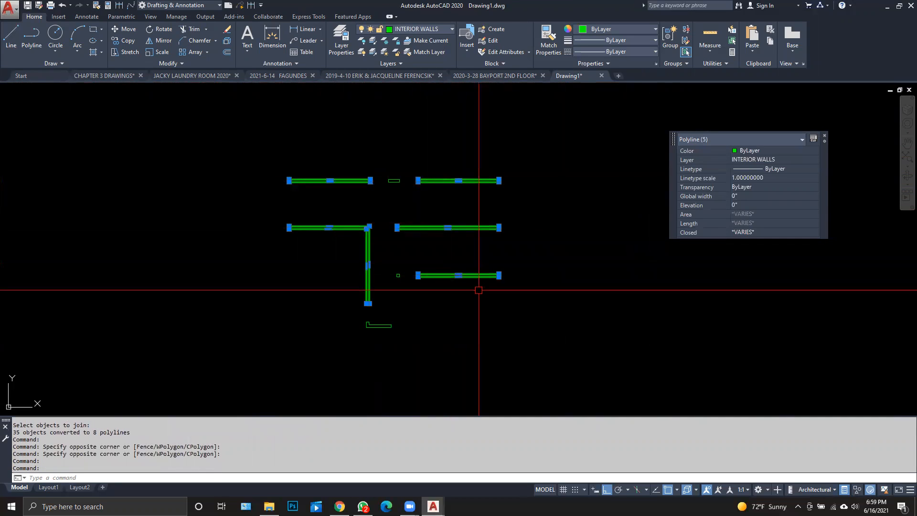
pyautogui.press('Escape')
pyautogui.press('Escape')
pyautogui.press('Escape')
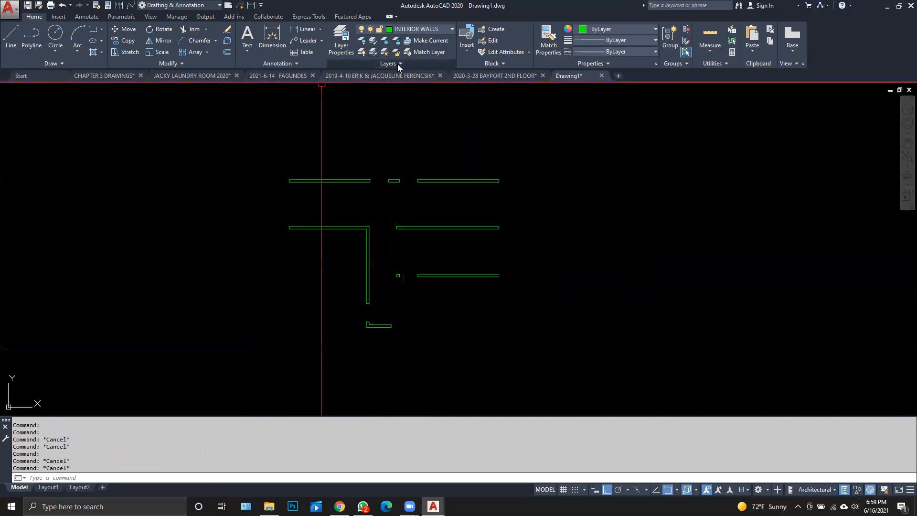
# - Thaw and turn on all layers, and isolate the EXTERIOR WALLS layer
pyautogui.click(396, 64)
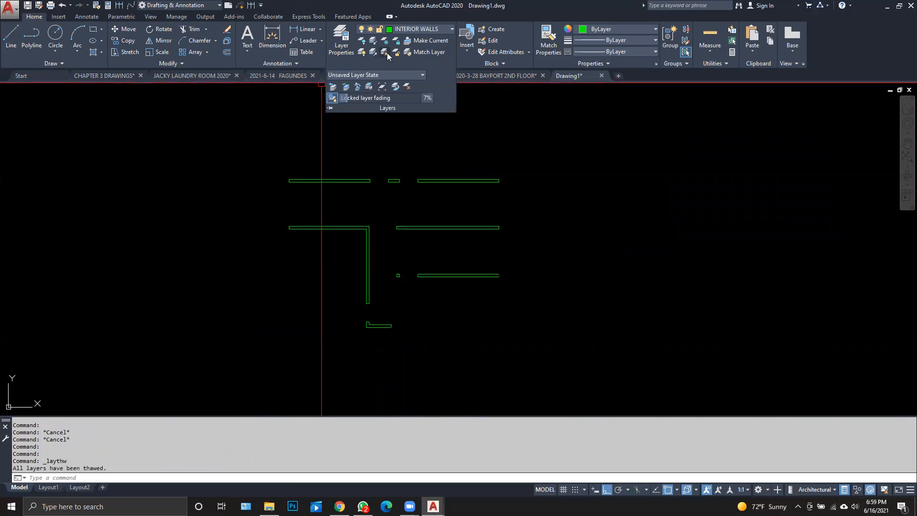
pyautogui.click(361, 53)
pyautogui.scroll(-2, 337, 273)
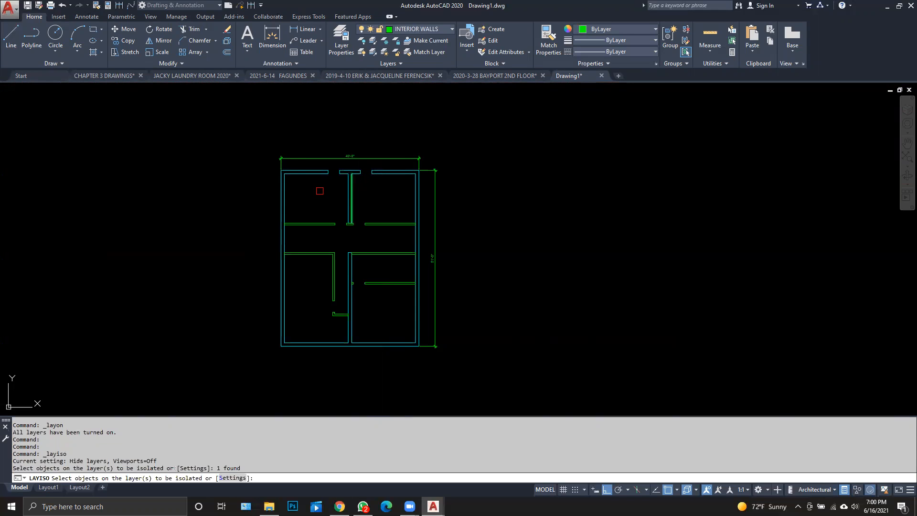
pyautogui.rightClick(372, 200)
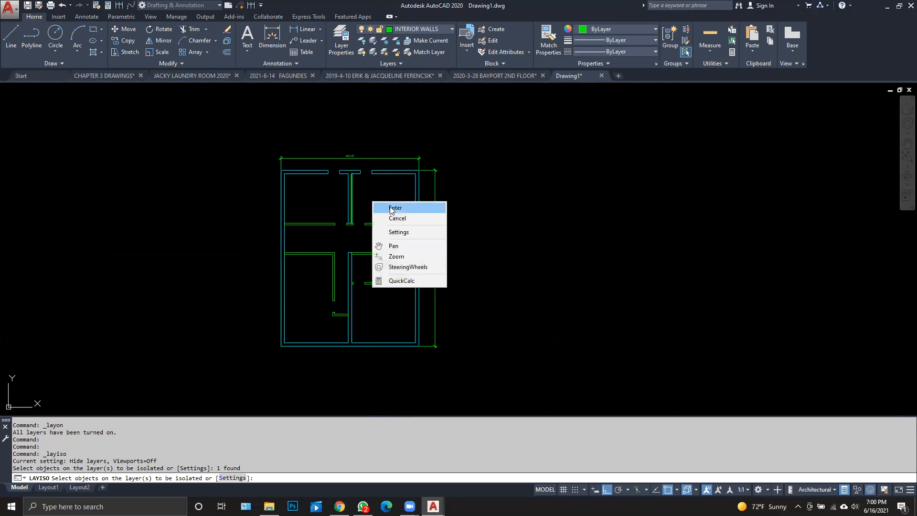
pyautogui.click(390, 207)
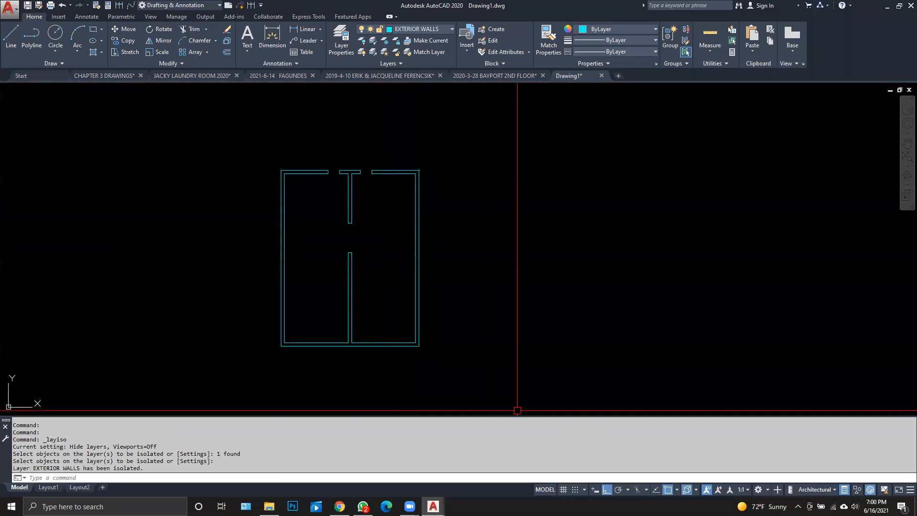
# - Join all the exterior and central wall lines into polylines and select the outlines to check them
pyautogui.write('J')
pyautogui.press('Return')
pyautogui.click(512, 391)
pyautogui.click(220, 152)
pyautogui.press('Return')
pyautogui.click(281, 206)
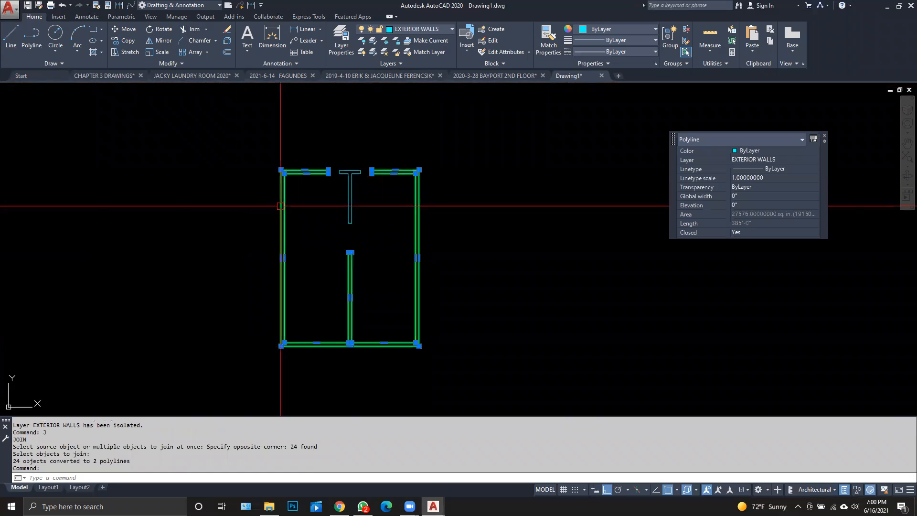
pyautogui.click(351, 186)
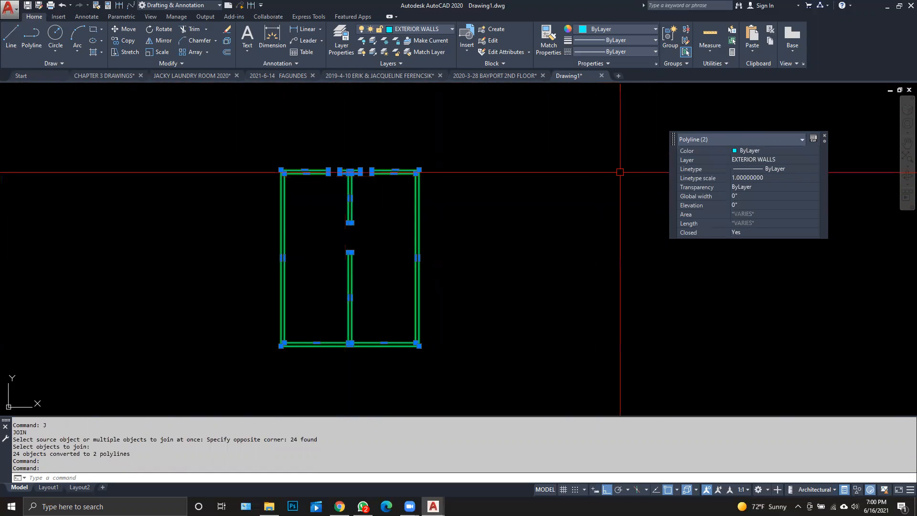
pyautogui.press('Escape')
pyautogui.press('Escape')
# - Thaw and turn on all layers, and make DIMS the current layer by picking the overall width dimension
pyautogui.click(376, 61)
pyautogui.click(385, 52)
pyautogui.click(362, 51)
pyautogui.scroll(2, 338, 161)
pyautogui.click(427, 41)
pyautogui.click(382, 156)
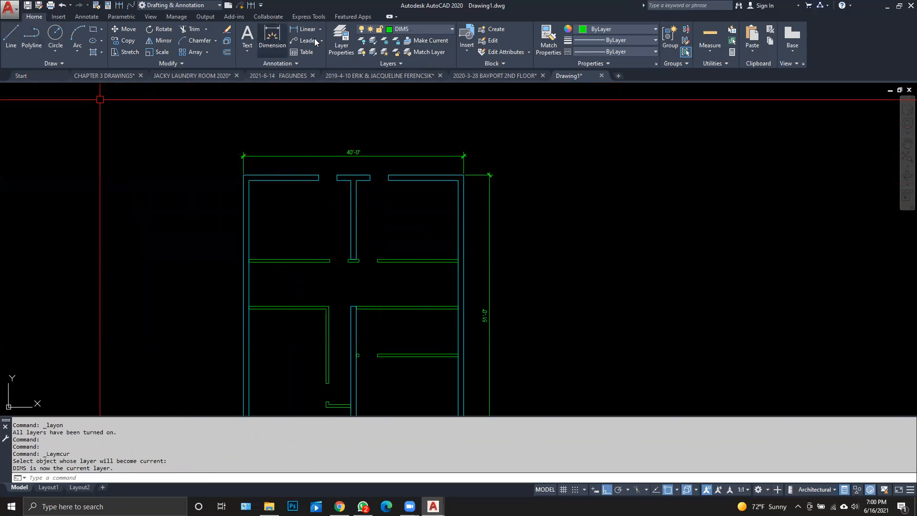
# - Add a linear dimension across the upper-left room from the exterior wall's inner face to the central wall
pyautogui.scroll(1, 236, 206)
pyautogui.click(257, 188)
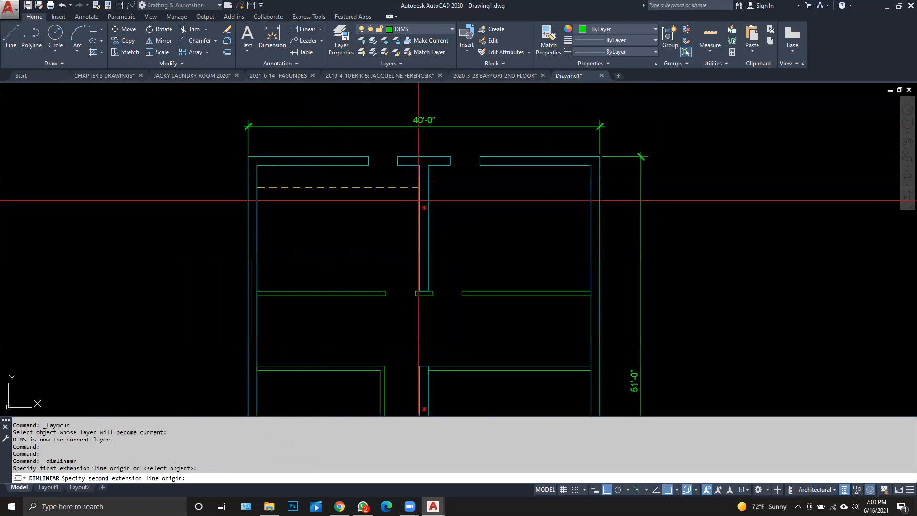
pyautogui.click(419, 188)
pyautogui.click(424, 194)
pyautogui.press('Escape')
pyautogui.press('Escape')
# - Dimension the upper-right room's inside width, aligned with the upper-left room's width dimension
pyautogui.press('Return')
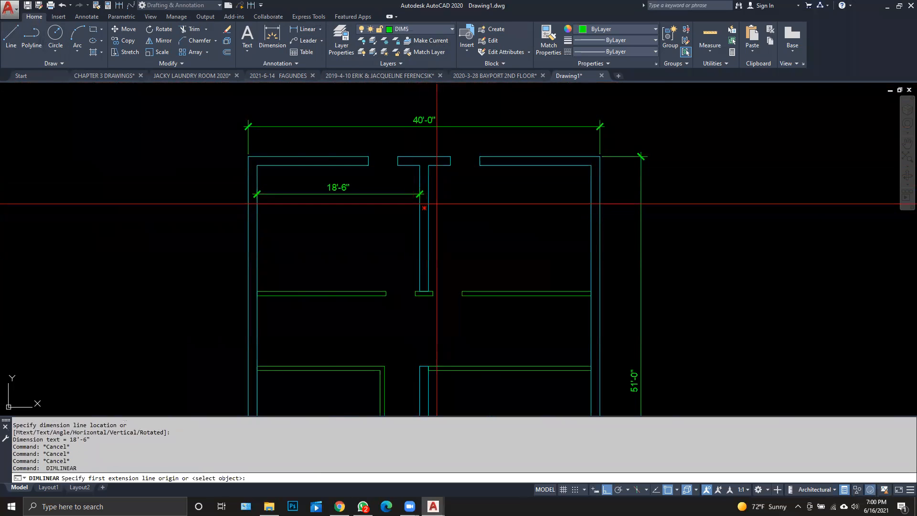
pyautogui.click(424, 208)
pyautogui.click(591, 206)
pyautogui.click(420, 194)
pyautogui.press('Escape')
# - Add a vertical dimension in the upper-left room from the top exterior wall's inner face to the horizontal interior wall
pyautogui.moveTo(287, 248); pyautogui.dragTo(296, 235, button='middle')
pyautogui.press('Escape')
pyautogui.press('Escape')
pyautogui.press('Return')
pyautogui.click(298, 152)
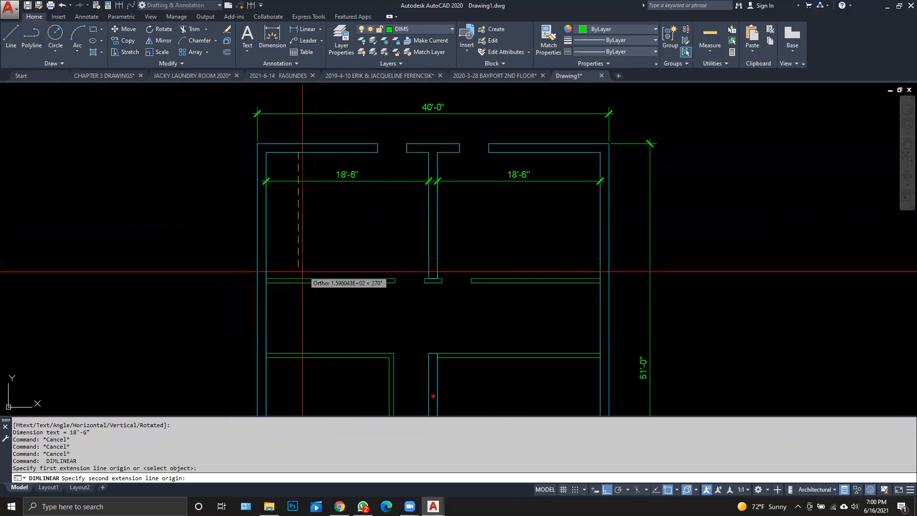
pyautogui.click(299, 258)
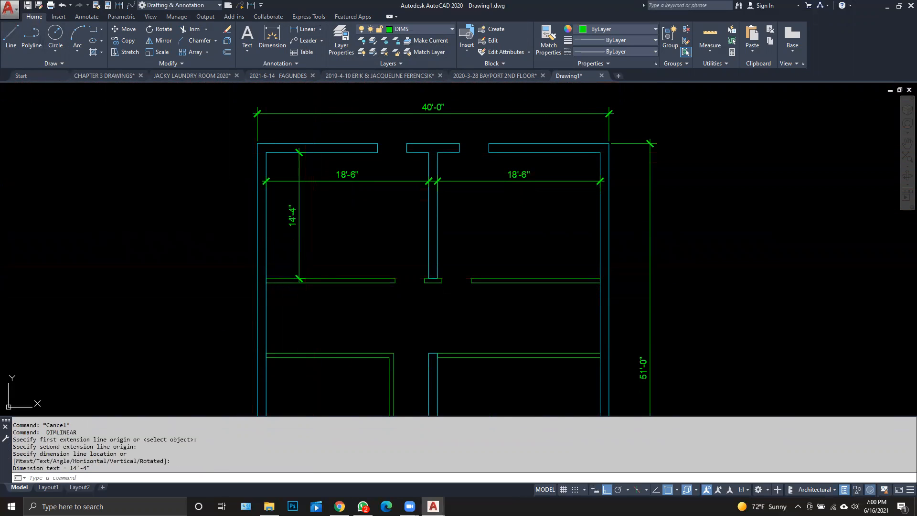
# - Dimension the gap between the two left-hand horizontal interior walls, aligned with the vertical dimension above
pyautogui.scroll(2, 307, 248)
pyautogui.press('Escape')
pyautogui.press('Escape')
pyautogui.press('Return')
pyautogui.click(321, 282)
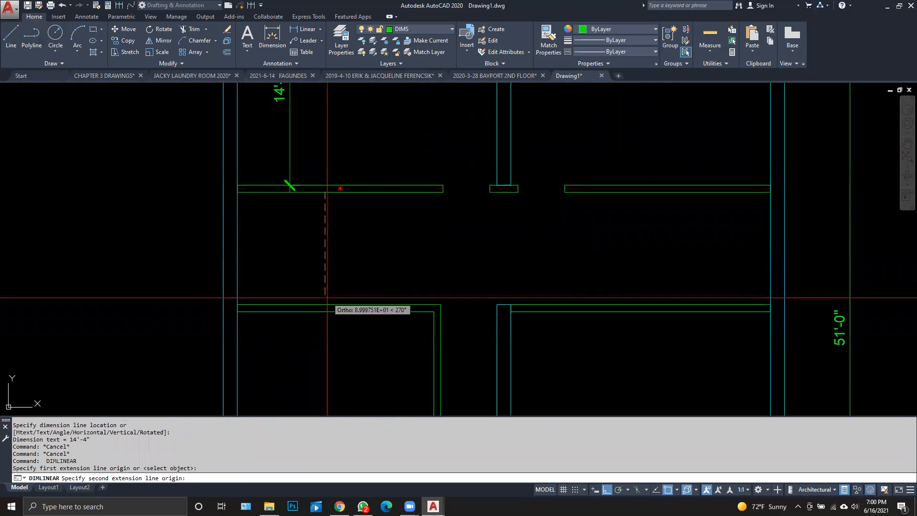
pyautogui.click(322, 304)
pyautogui.click(290, 192)
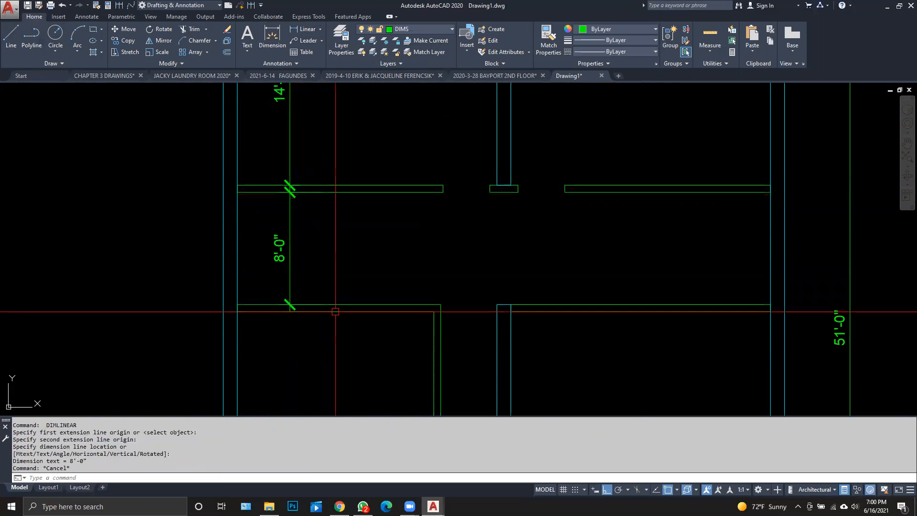
# - Dimension the lower-left room's inside length down to the bottom exterior wall, aligned with the vertical dimensions above
pyautogui.moveTo(325, 315); pyautogui.dragTo(325, 234, button='middle')
pyautogui.scroll(-2, 325, 234)
pyautogui.press('Escape')
pyautogui.press('Escape')
pyautogui.press('Return')
pyautogui.click(325, 234)
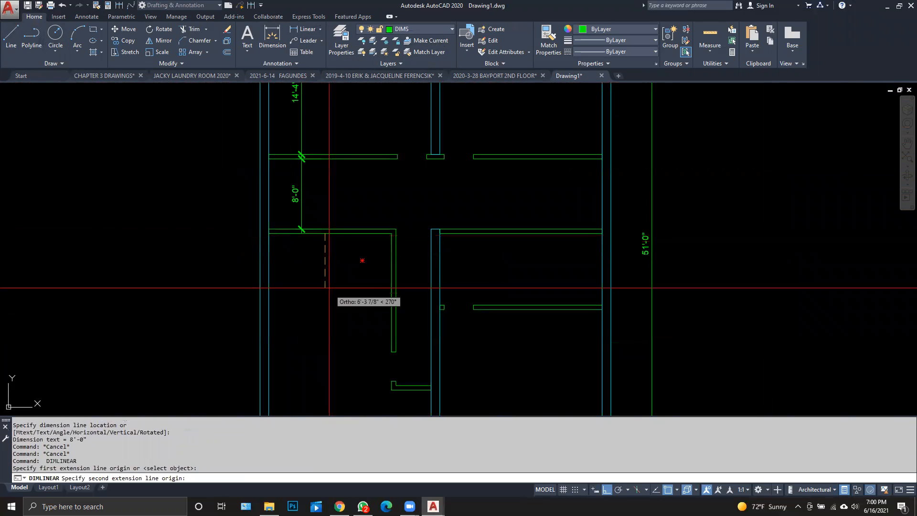
pyautogui.moveTo(322, 293); pyautogui.dragTo(322, 191, button='middle')
pyautogui.click(321, 357)
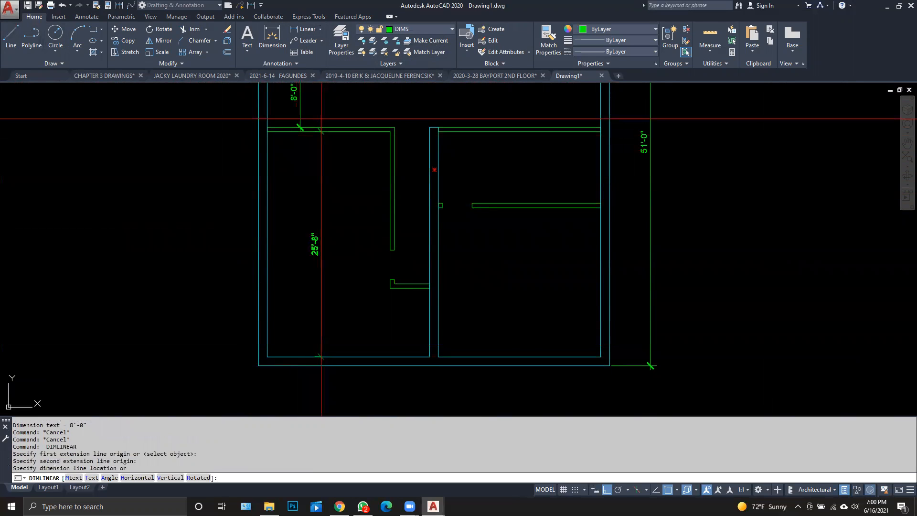
pyautogui.click(300, 287)
pyautogui.press('Escape')
pyautogui.moveTo(433, 324); pyautogui.dragTo(399, 284, button='middle')
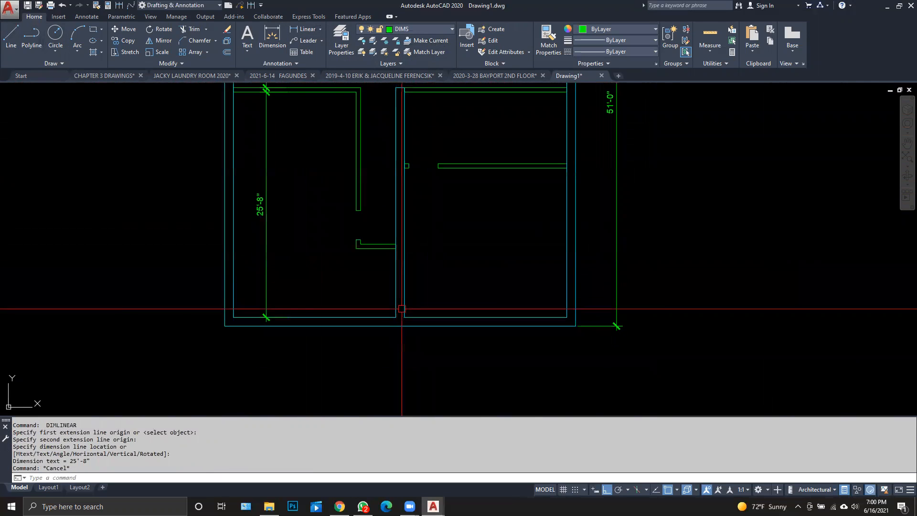
# - Dimension the length of the short horizontal interior wall in the lower-left room, from its upturned end to the central wall
pyautogui.scroll(4, 396, 306)
pyautogui.press('Escape')
pyautogui.press('Return')
pyautogui.click(306, 146)
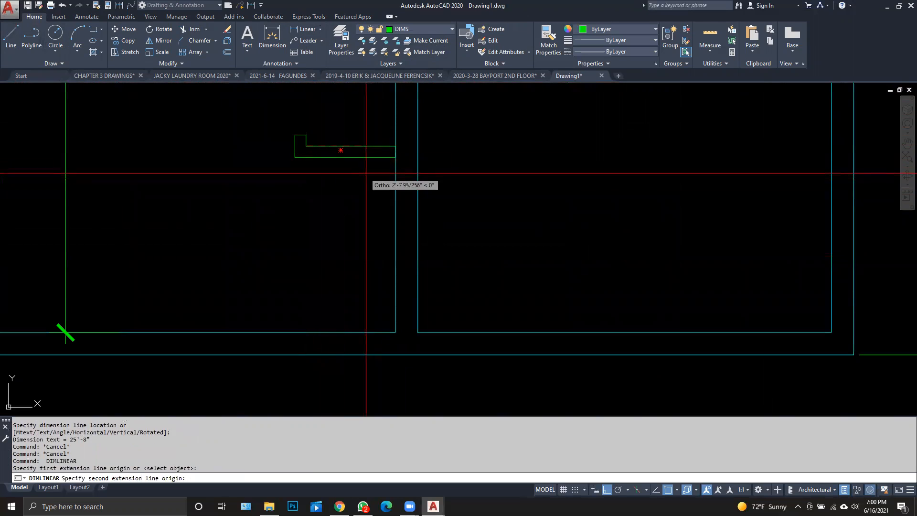
pyautogui.click(396, 157)
pyautogui.click(295, 205)
pyautogui.press('Escape')
pyautogui.press('Escape')
pyautogui.press('Escape')
# - Add a vertical dimension from the short interior wall's underside down to the bottom exterior wall's inner face
pyautogui.press('Return')
pyautogui.click(295, 158)
pyautogui.click(287, 330)
pyautogui.click(244, 301)
pyautogui.moveTo(280, 230); pyautogui.dragTo(263, 352, button='middle')
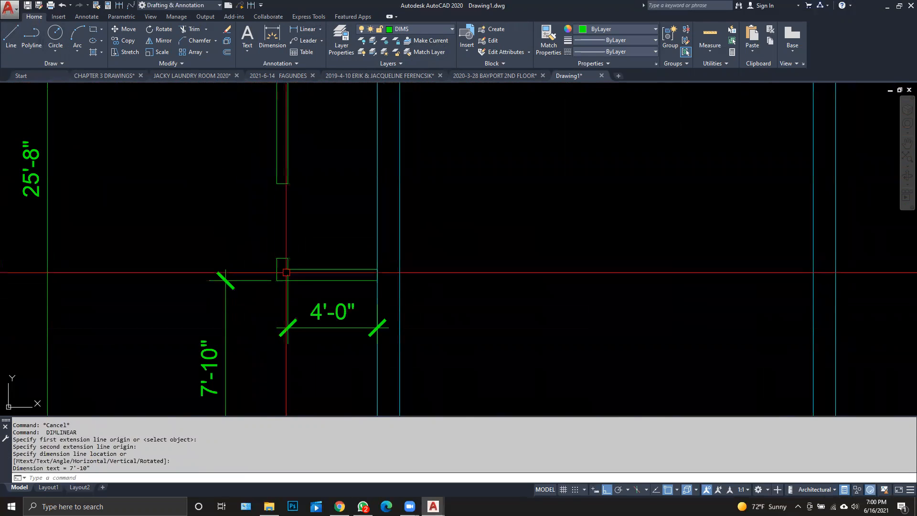
# - Dimension the height of the short wall's upturned end and continue the dimension across the opening to the vertical wall above
pyautogui.scroll(2, 288, 267)
pyautogui.press('Escape')
pyautogui.press('Escape')
pyautogui.press('Return')
pyautogui.click(288, 270)
pyautogui.click(288, 252)
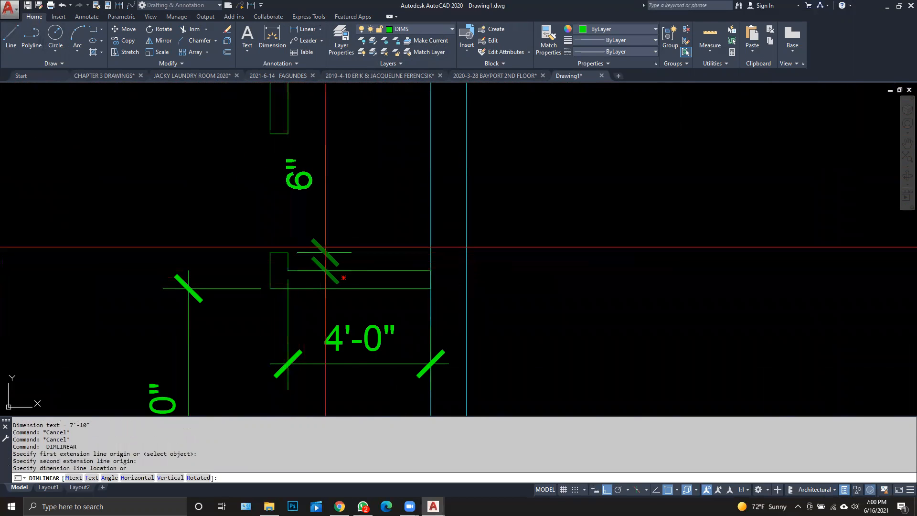
pyautogui.click(377, 208)
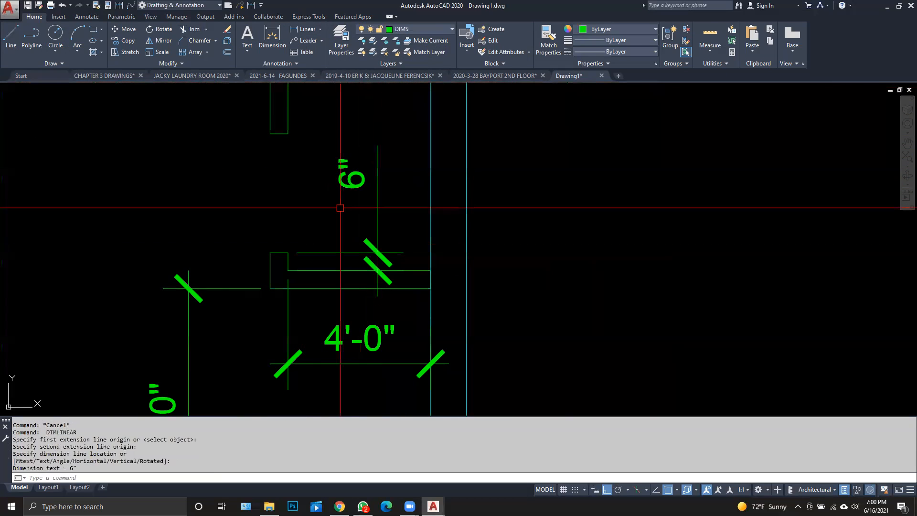
pyautogui.click(119, 5)
pyautogui.click(284, 131)
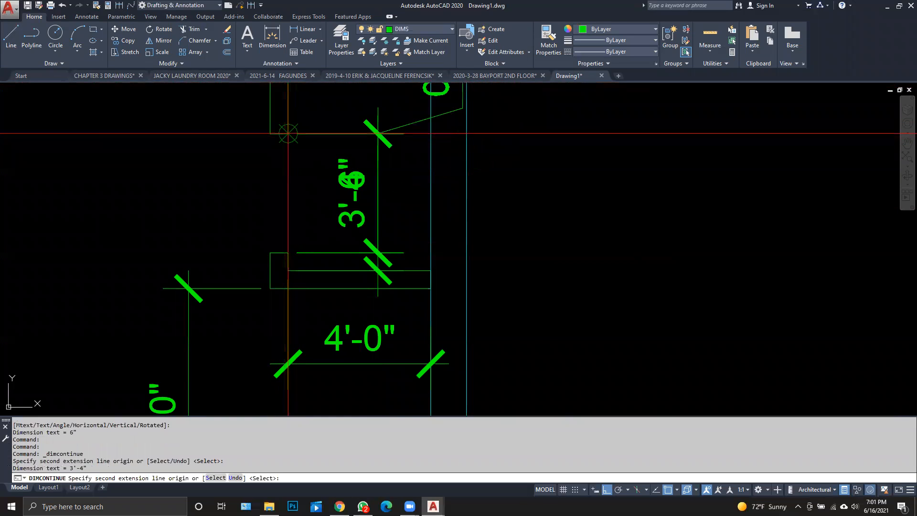
pyautogui.press('Escape')
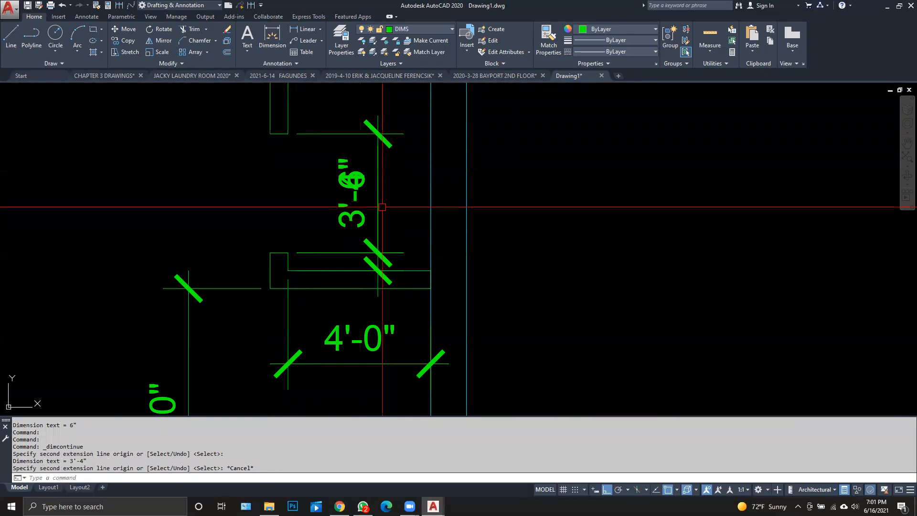
pyautogui.click(353, 186)
pyautogui.click(352, 193)
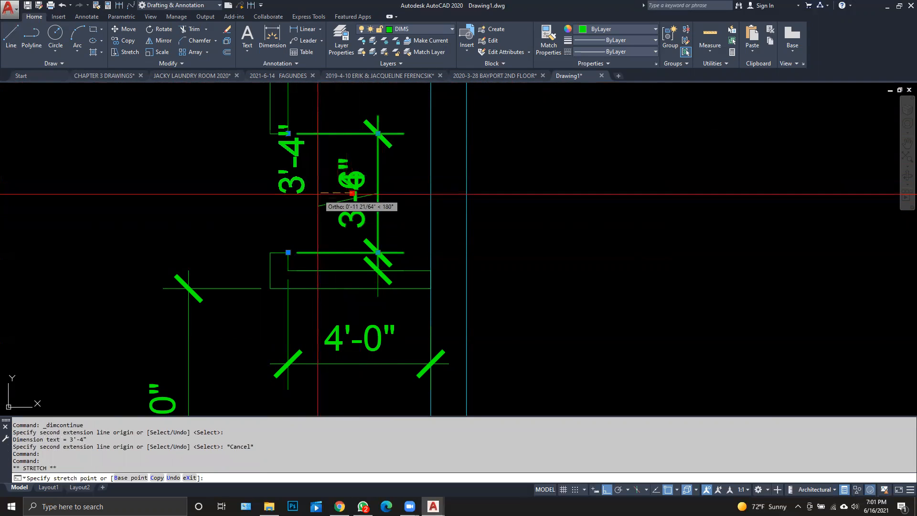
pyautogui.press('F8')
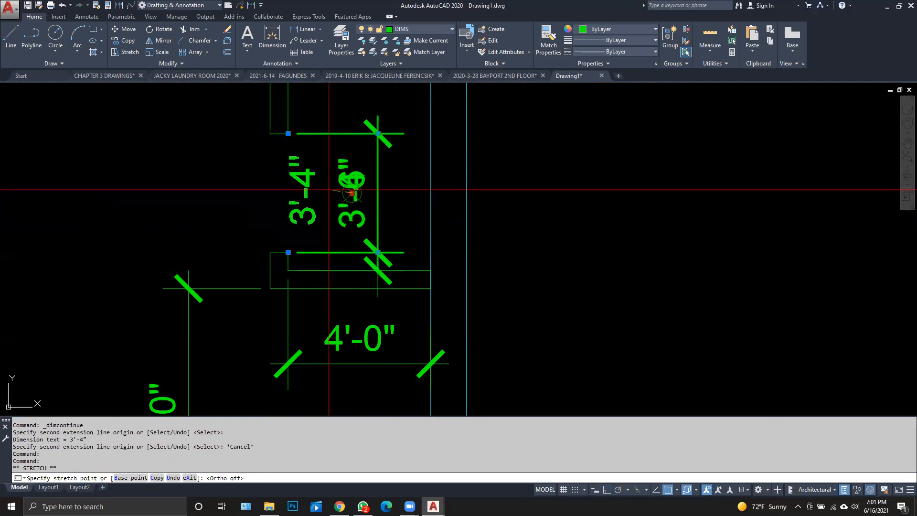
pyautogui.press('Escape')
pyautogui.press('Escape')
# - Dimension the passage width between the left interior wall's upper corner and the lower central wall, placing it above the walls
pyautogui.scroll(-6, 399, 256)
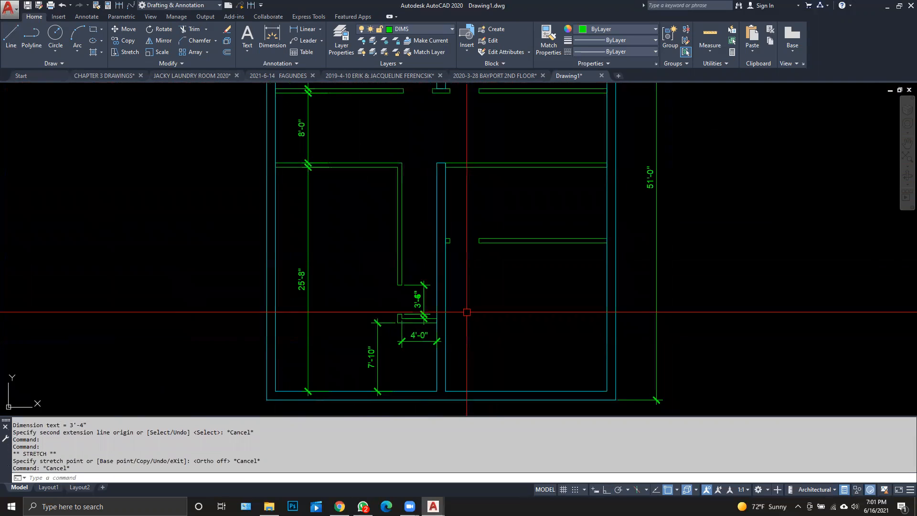
pyautogui.scroll(3, 322, 143)
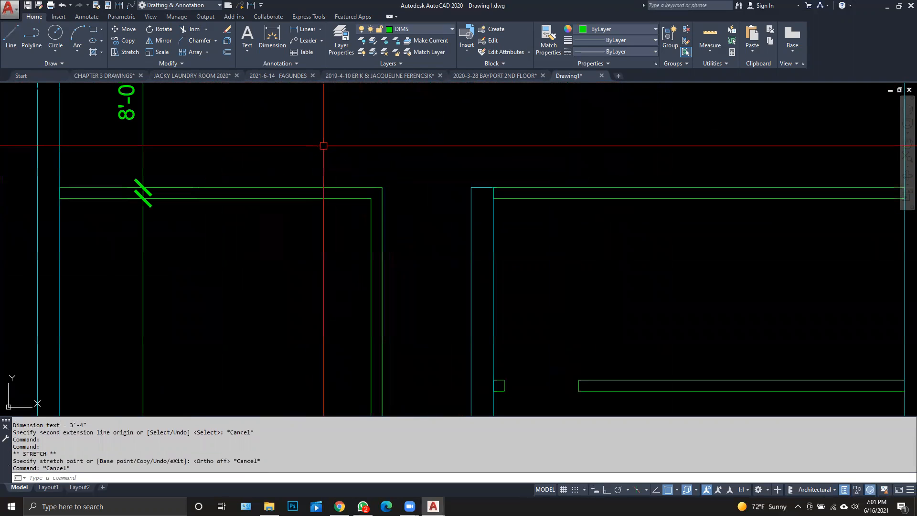
pyautogui.click(310, 31)
pyautogui.click(382, 188)
pyautogui.click(472, 187)
pyautogui.click(462, 160)
pyautogui.press('Escape')
# - Dimension the inside width of the lower-right area from the central wall to the right exterior wall, just below the horizontal interior wall
pyautogui.moveTo(526, 239); pyautogui.dragTo(412, 213, button='middle')
pyautogui.press('Escape')
pyautogui.press('Escape')
pyautogui.press('Escape')
pyautogui.press('Escape')
pyautogui.press('space')
pyautogui.click(379, 199)
pyautogui.press('Escape')
pyautogui.press('Escape')
pyautogui.press('space')
pyautogui.click(380, 205)
pyautogui.click(786, 208)
pyautogui.click(745, 225)
pyautogui.press('Escape')
pyautogui.press('Escape')
pyautogui.press('Escape')
pyautogui.press('Escape')
# - Add a vertical dimension between the two horizontal interior walls on the lower-right side, near the right exterior wall
pyautogui.press('space')
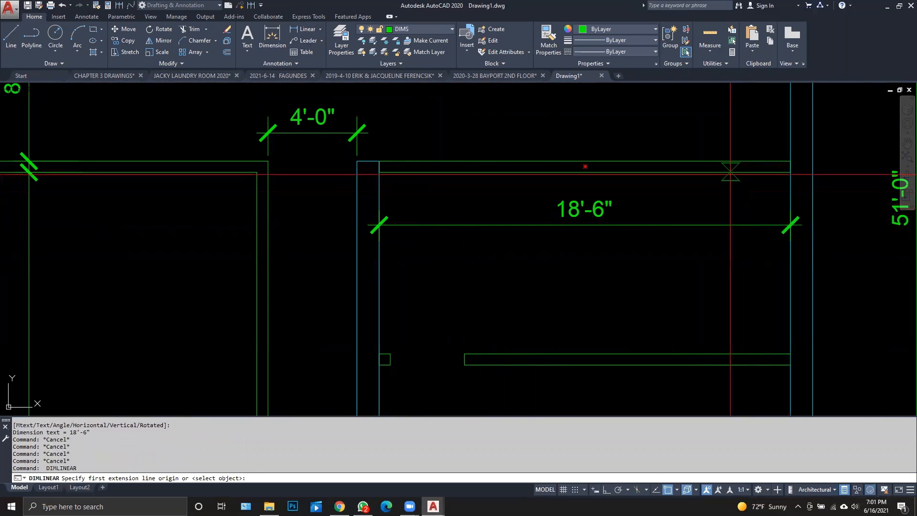
pyautogui.click(730, 173)
pyautogui.click(729, 354)
pyautogui.click(729, 335)
pyautogui.press('Escape')
pyautogui.press('Escape')
pyautogui.moveTo(731, 354); pyautogui.dragTo(638, 214, button='middle')
pyautogui.press('space')
pyautogui.click(662, 224)
pyautogui.scroll(-1, 672, 402)
pyautogui.moveTo(671, 401); pyautogui.dragTo(625, 280, button='middle')
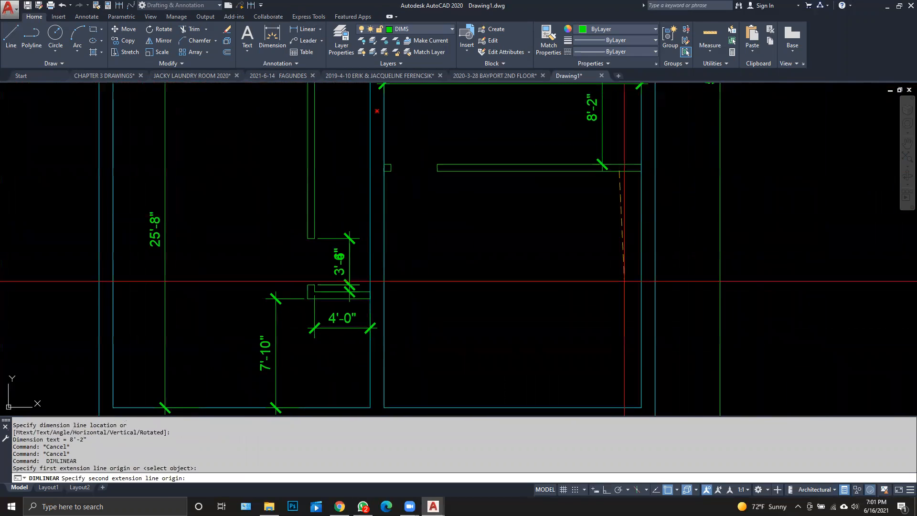
pyautogui.click(618, 407)
pyautogui.press('Escape')
pyautogui.press('Escape')
# - Dimension the lower-right room from the bottom exterior wall up to the interior wall, aligned with the vertical dimension above
pyautogui.press('space')
pyautogui.click(618, 408)
pyautogui.click(617, 171)
pyautogui.scroll(2, 596, 167)
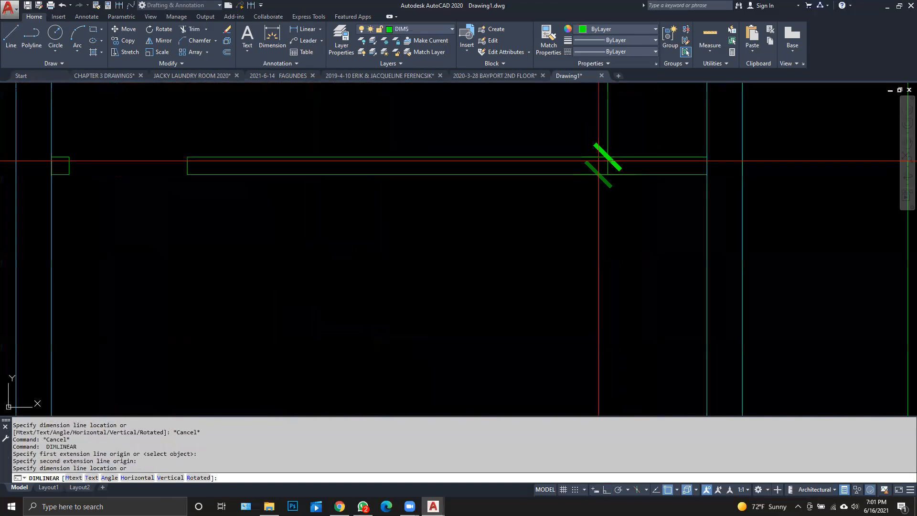
pyautogui.click(607, 139)
pyautogui.scroll(-2, 538, 199)
pyautogui.press('Escape')
# - Dimension the small wall stub on the central wall's right side and continue the dimension across the adjacent opening
pyautogui.click(297, 29)
pyautogui.scroll(2, 285, 182)
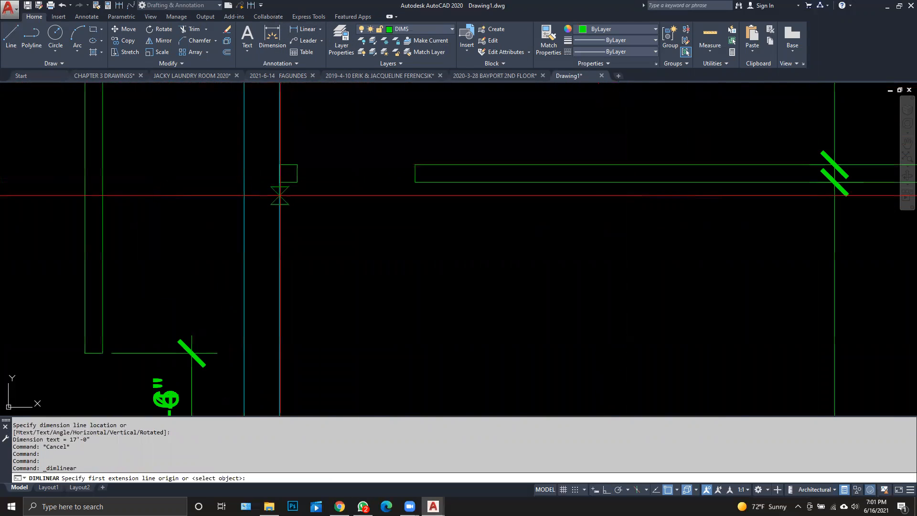
pyautogui.click(279, 164)
pyautogui.click(297, 164)
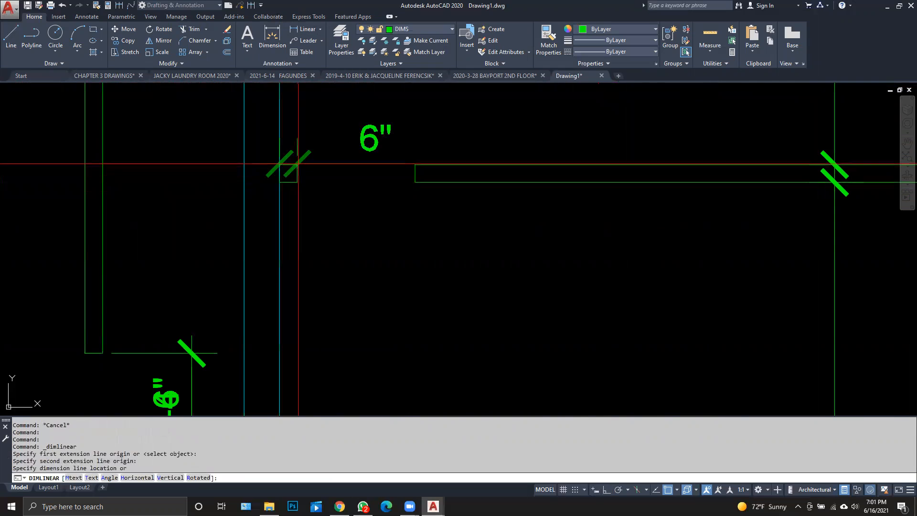
pyautogui.moveTo(364, 84); pyautogui.dragTo(354, 177, button='middle')
pyautogui.click(354, 155)
pyautogui.click(119, 7)
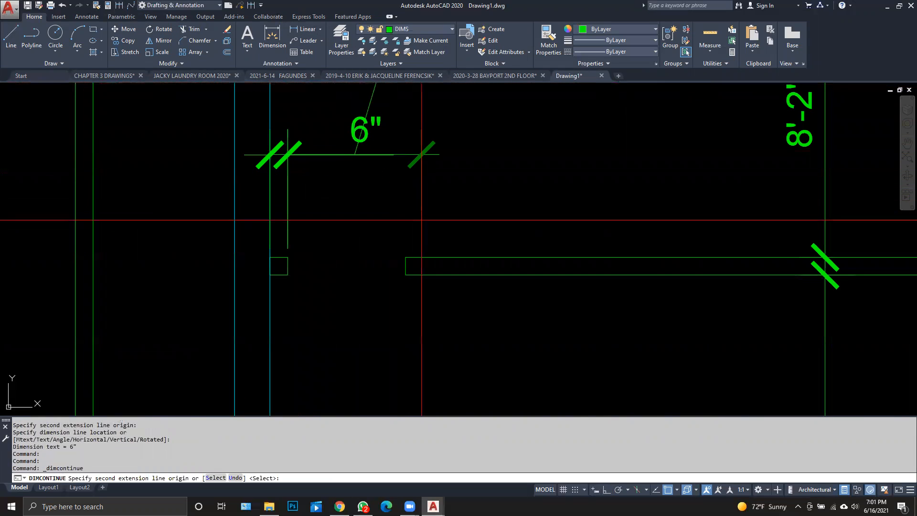
pyautogui.click(406, 258)
pyautogui.press('Escape')
# - Isolate the EXTERIOR WALLS layer by selecting the right exterior wall
pyautogui.scroll(-4, 454, 279)
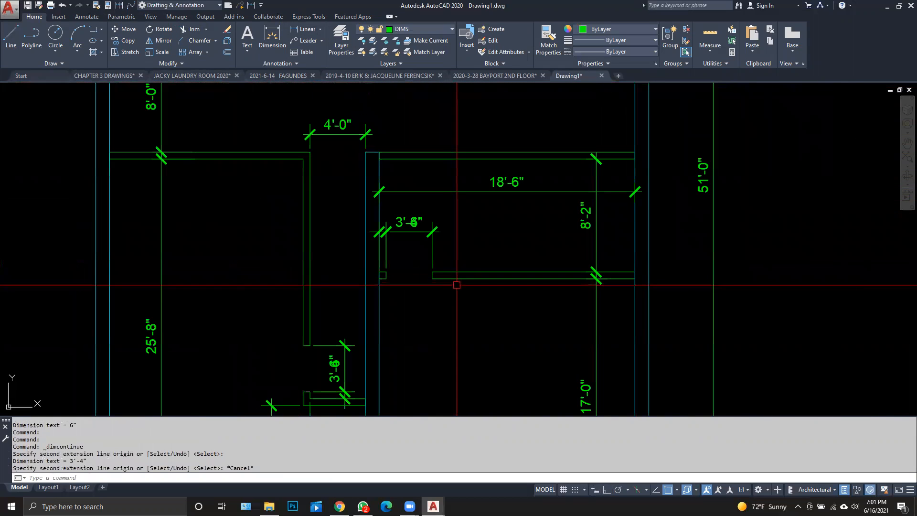
pyautogui.scroll(-4, 454, 282)
pyautogui.moveTo(458, 298); pyautogui.dragTo(383, 240, button='middle')
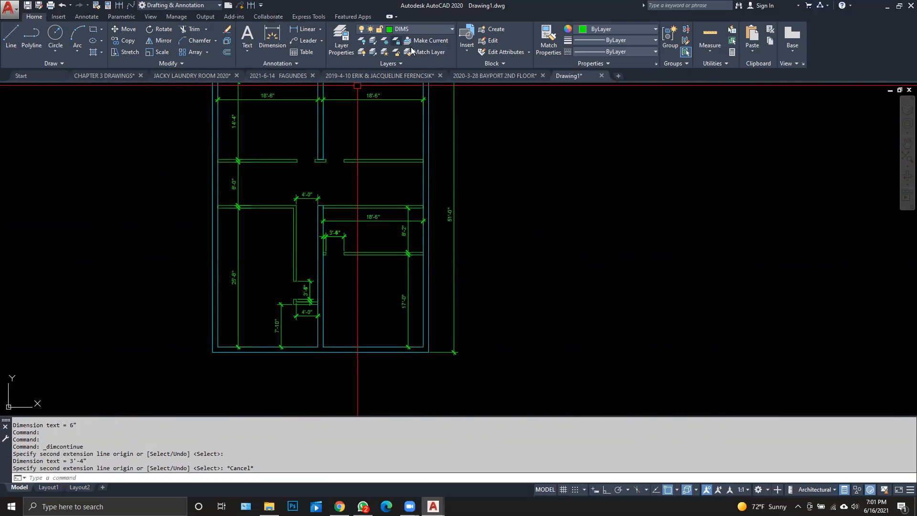
pyautogui.click(374, 42)
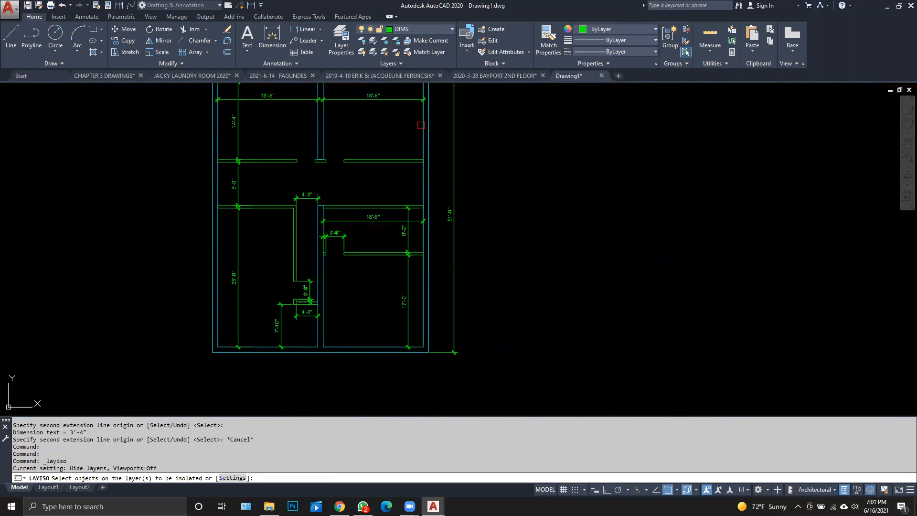
pyautogui.click(422, 126)
pyautogui.rightClick(415, 133)
pyautogui.click(430, 137)
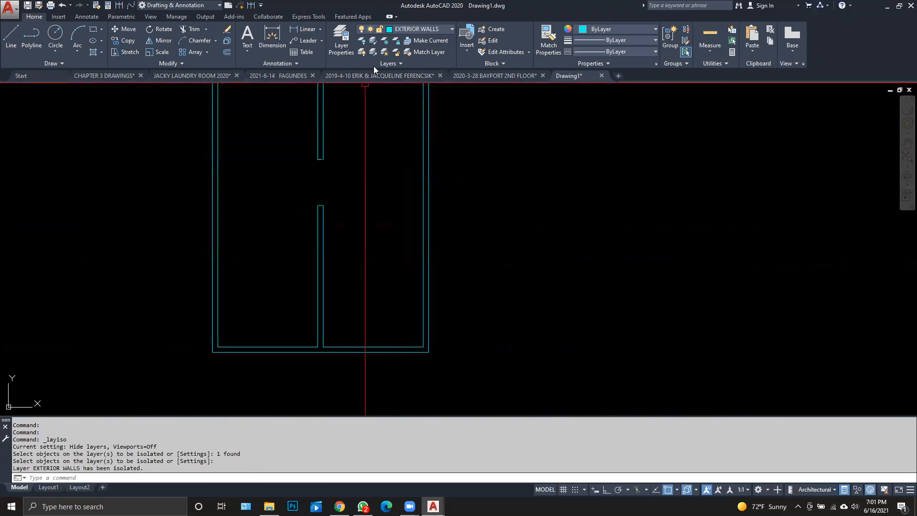
# - Draw a free-angle line from the plan's lower-left exterior corner out past the lower-right corner, and erase it
pyautogui.click(13, 39)
pyautogui.click(213, 353)
pyautogui.click(494, 380)
pyautogui.press('Escape')
pyautogui.click(351, 366)
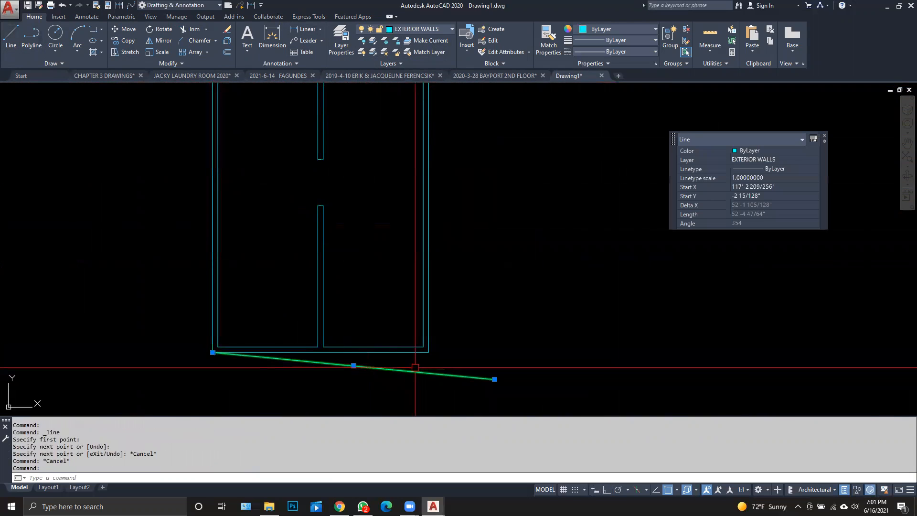
pyautogui.press('Delete')
# - With Ortho on, draw a horizontal line from the lower-left exterior corner to beyond the right exterior wall
pyautogui.click(10, 38)
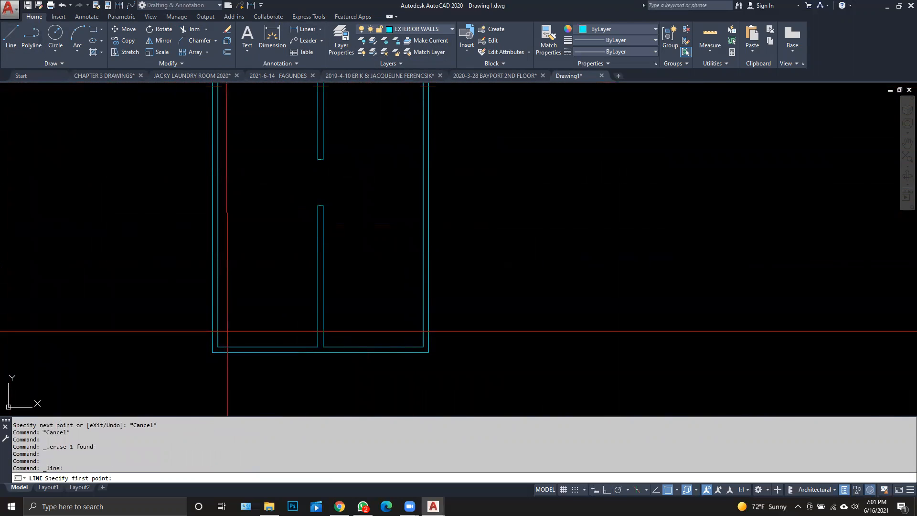
pyautogui.click(212, 353)
pyautogui.press('F8')
pyautogui.click(476, 352)
pyautogui.press('Escape')
# - Move the extended horizontal line straight up to just above the end of the lower central wall
pyautogui.click(125, 30)
pyautogui.click(471, 358)
pyautogui.click(456, 338)
pyautogui.press('Return')
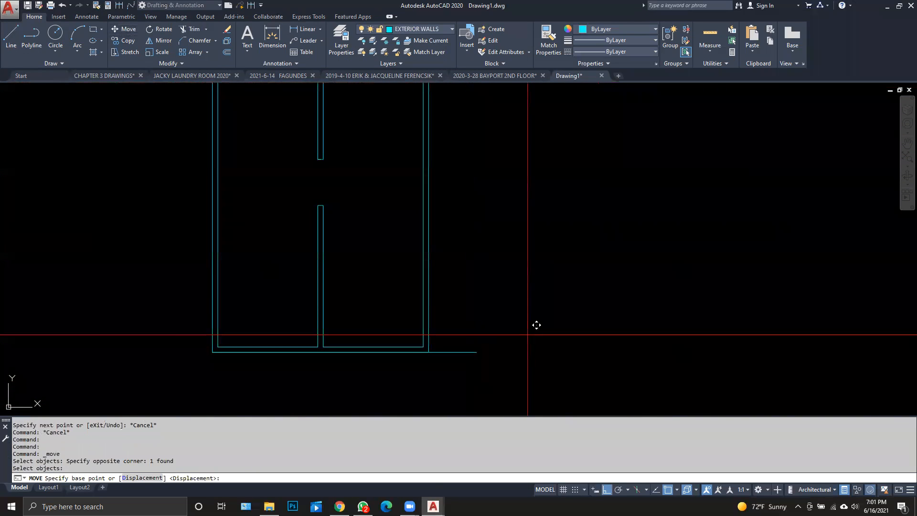
pyautogui.click(528, 333)
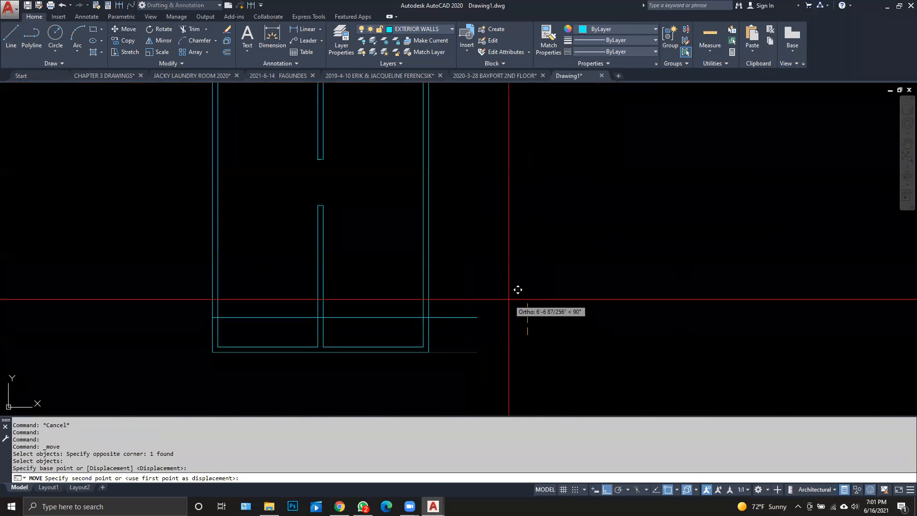
pyautogui.press('Return')
pyautogui.press('Escape')
pyautogui.press('Escape')
# - Copy the horizontal line 6' straight up
pyautogui.click(125, 40)
pyautogui.click(497, 256)
pyautogui.click(475, 206)
pyautogui.press('Return')
pyautogui.click(511, 284)
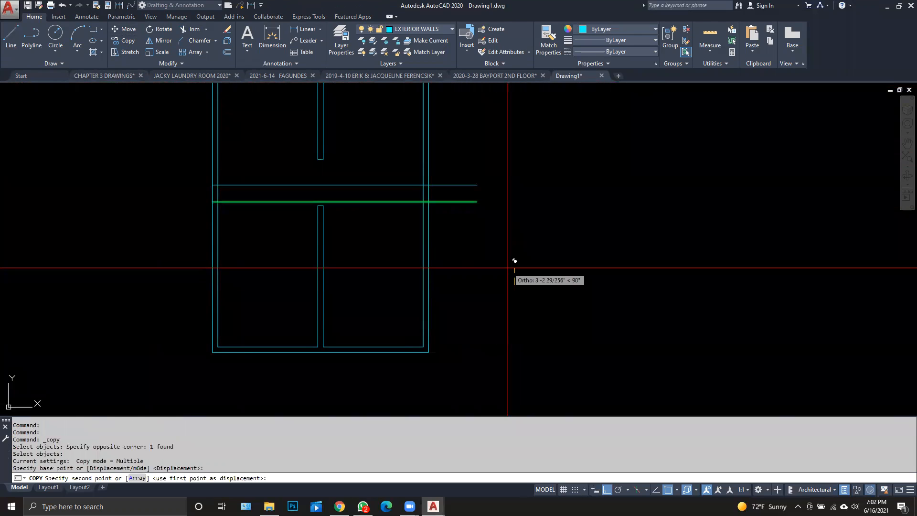
pyautogui.write("6'")
pyautogui.press('Return')
pyautogui.press('Escape')
# - Try to trim the two horizontal lines and the exterior side walls between them, and undo the trim
pyautogui.click(190, 29)
pyautogui.click(491, 221)
pyautogui.click(164, 139)
pyautogui.press('Return')
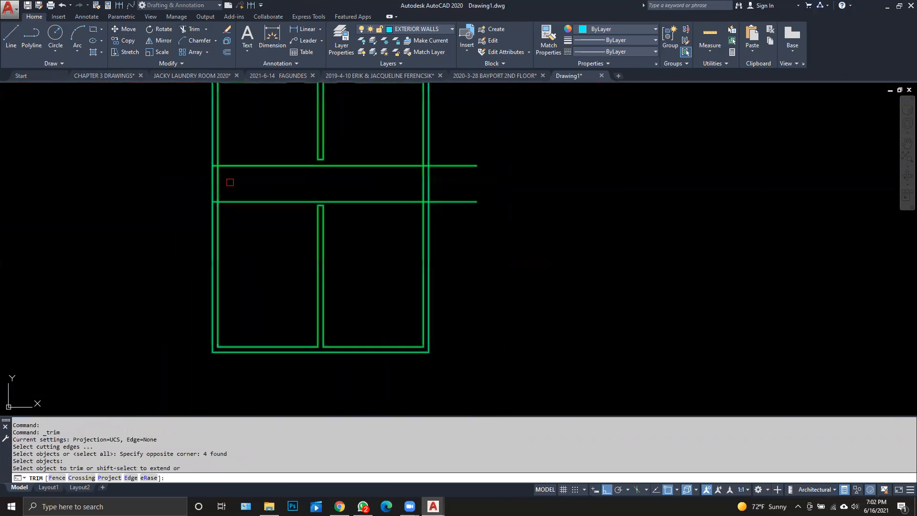
pyautogui.click(464, 221)
pyautogui.click(439, 163)
pyautogui.click(401, 213)
pyautogui.click(389, 150)
pyautogui.click(461, 184)
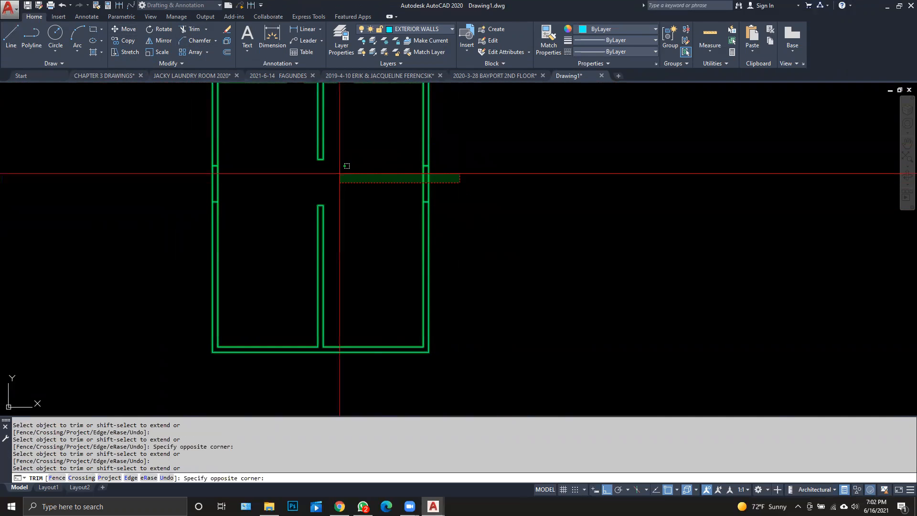
pyautogui.click(109, 193)
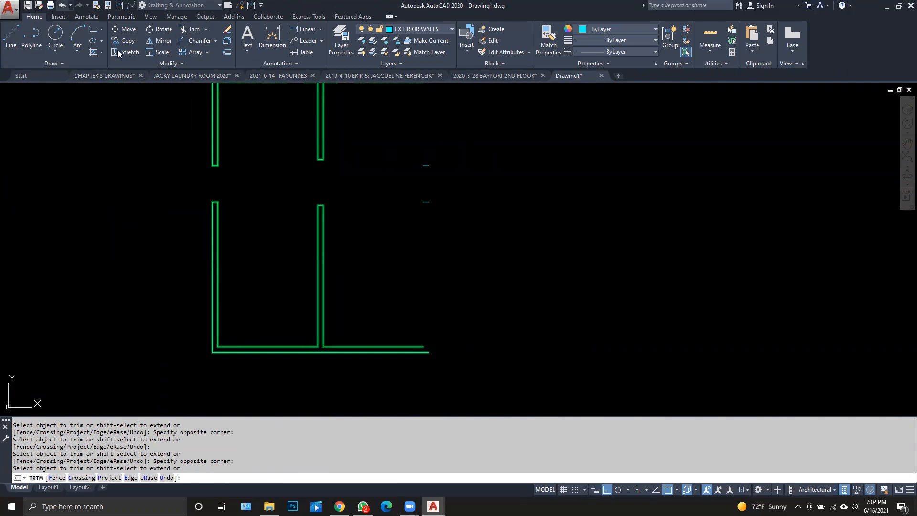
pyautogui.hotkey('ctrl', 'z')
# - Trim away the parts of the two horizontal lines that lie outside the thickness of the exterior side walls
pyautogui.click(188, 29)
pyautogui.click(537, 225)
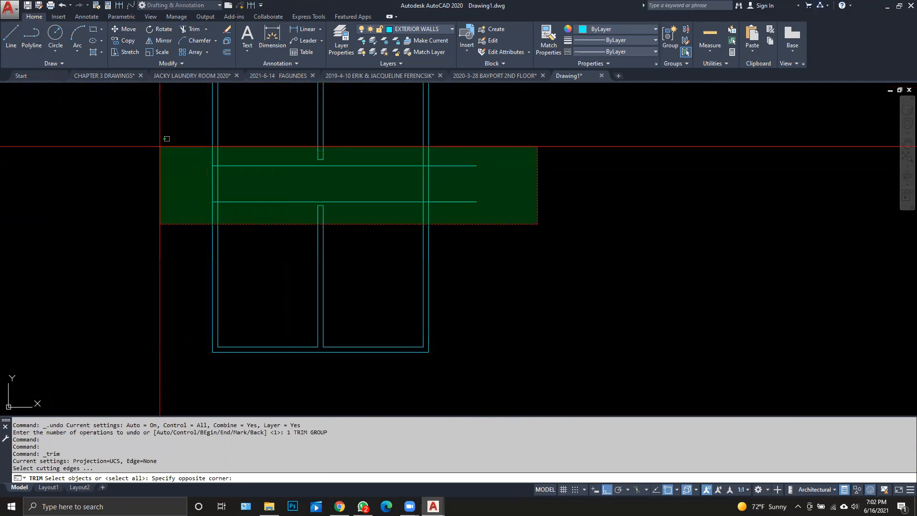
pyautogui.click(163, 143)
pyautogui.press('Return')
pyautogui.click(488, 248)
pyautogui.click(460, 158)
pyautogui.press('Escape')
pyautogui.press('Escape')
# - Trim both exterior side walls between the two horizontal lines to create the 6' openings
pyautogui.press('Return')
pyautogui.click(520, 245)
pyautogui.click(175, 151)
pyautogui.press('Return')
pyautogui.click(465, 182)
pyautogui.click(183, 181)
pyautogui.press('Escape')
pyautogui.press('Escape')
# - Examine the trimmed wall ends at the left exterior wall's opening
pyautogui.moveTo(291, 217); pyautogui.dragTo(291, 271, button='middle')
pyautogui.click(212, 199)
pyautogui.press('Escape')
pyautogui.click(210, 205)
pyautogui.scroll(5, 211, 206)
pyautogui.press('Escape')
pyautogui.press('Escape')
pyautogui.press('Escape')
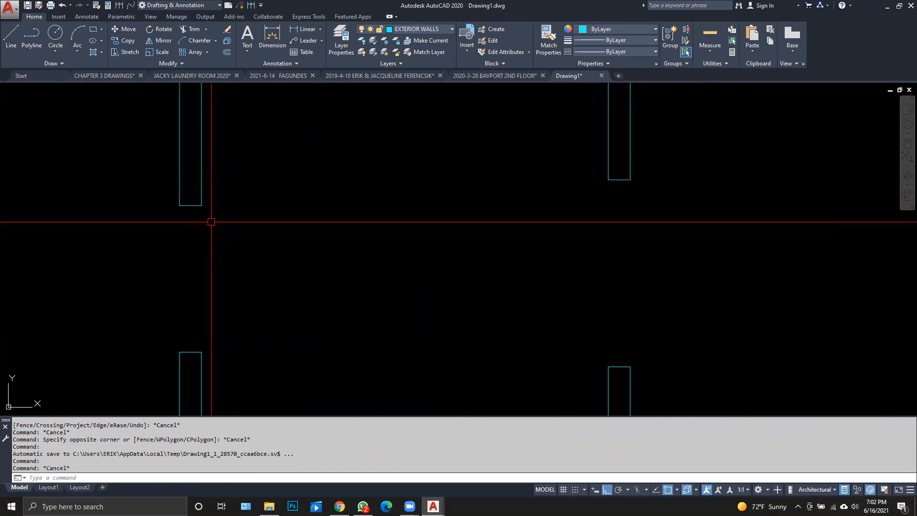
# - Join all of the separate exterior wall segments in the floor plan into polylines
pyautogui.scroll(-5, 209, 219)
pyautogui.moveTo(430, 303); pyautogui.dragTo(434, 278, button='middle')
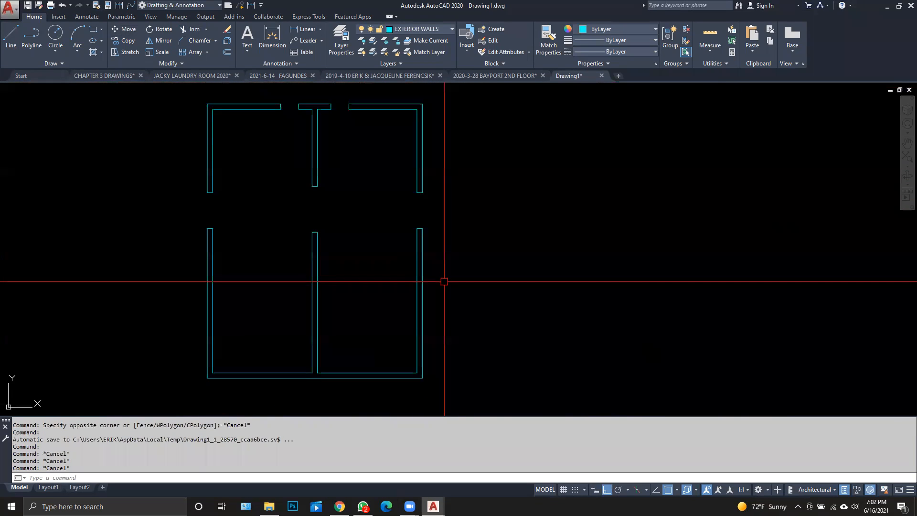
pyautogui.write('j')
pyautogui.press('Return')
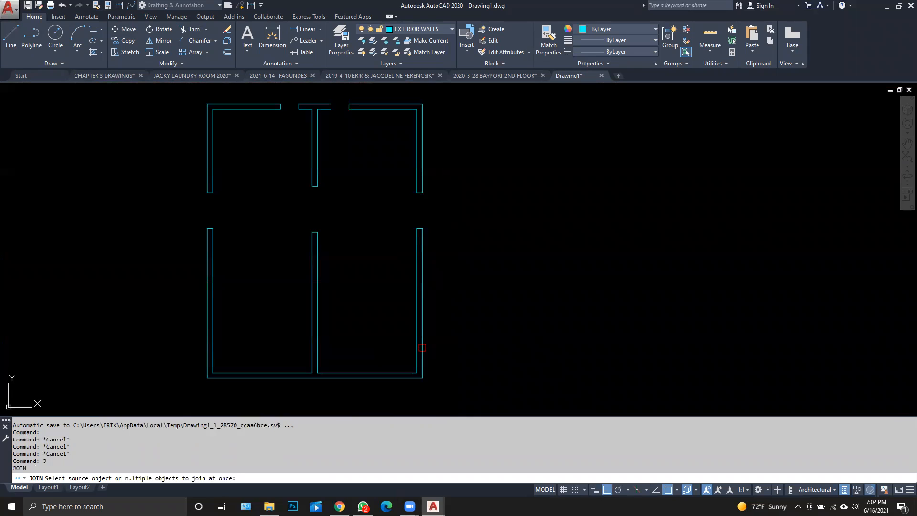
pyautogui.click(483, 401)
pyautogui.click(184, 94)
pyautogui.press('Return')
pyautogui.click(227, 147)
pyautogui.click(184, 120)
pyautogui.press('Escape')
pyautogui.click(353, 260)
pyautogui.click(297, 242)
pyautogui.press('Escape')
pyautogui.press('Escape')
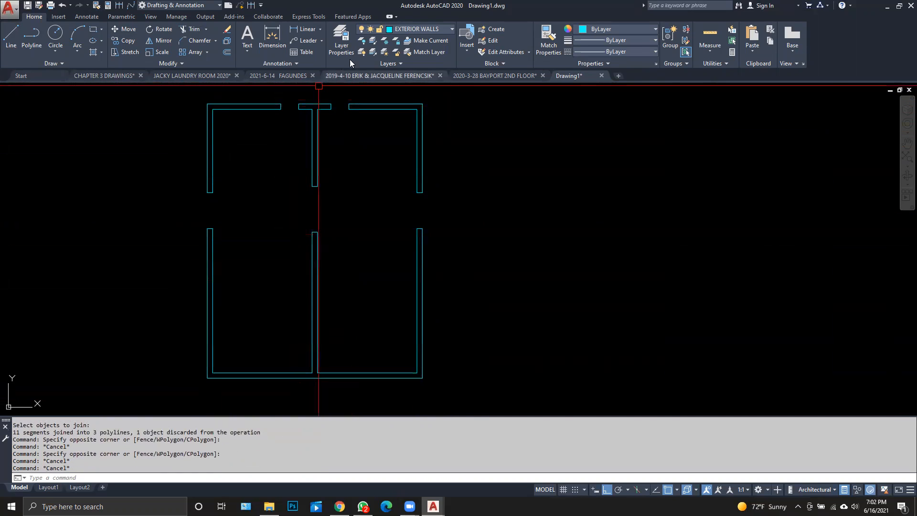
# - Thaw all layers and turn them all on
pyautogui.click(381, 64)
pyautogui.click(346, 87)
pyautogui.click(333, 86)
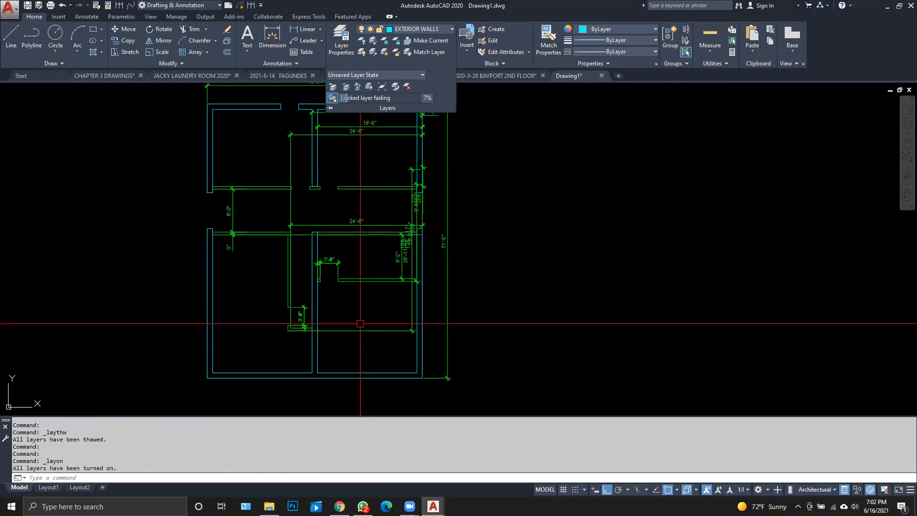
# - Draw a horizontal line from the upper right corner of the lower central wall, extending left past the wall
pyautogui.moveTo(360, 324); pyautogui.dragTo(359, 275, button='middle')
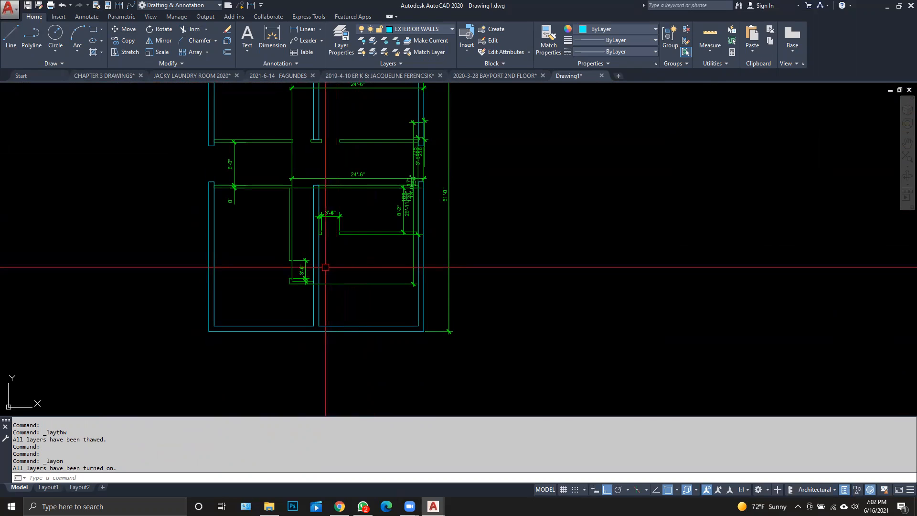
pyautogui.scroll(4, 320, 225)
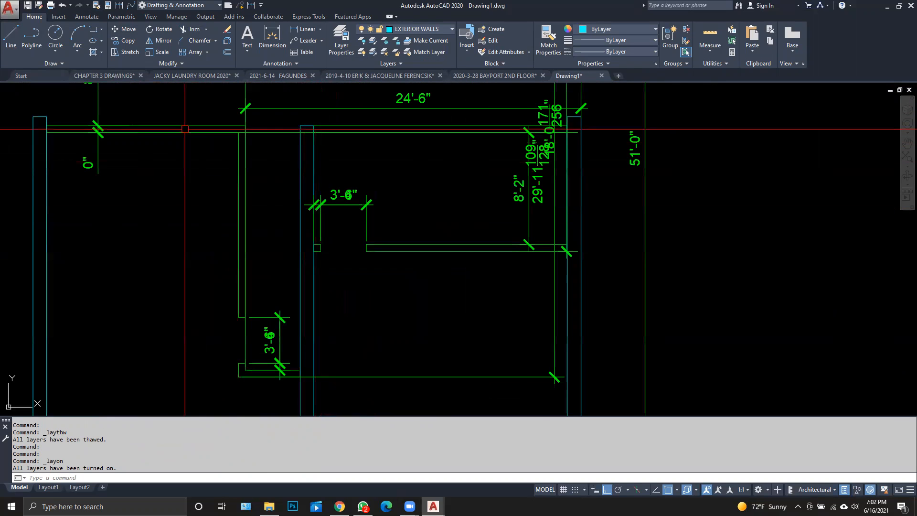
pyautogui.click(15, 35)
pyautogui.scroll(2, 223, 98)
pyautogui.click(367, 143)
pyautogui.click(306, 134)
pyautogui.press('Escape')
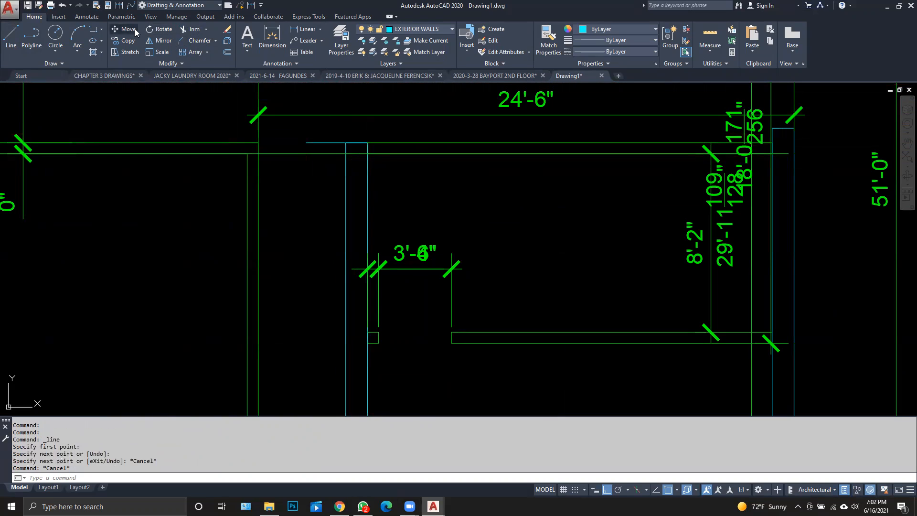
# - Move the horizontal line at the lower central wall's upper end straight down by 9'8"
pyautogui.click(125, 28)
pyautogui.click(338, 142)
pyautogui.press('Return')
pyautogui.click(316, 197)
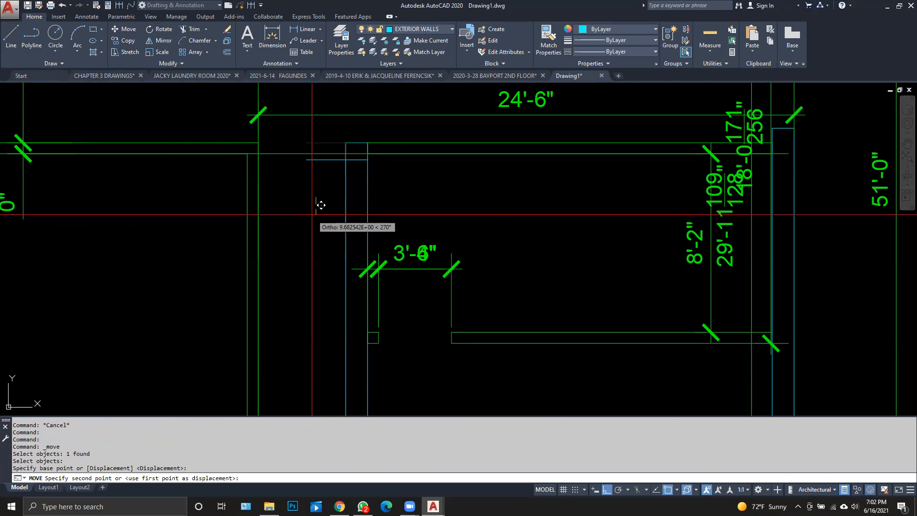
pyautogui.write("9'8")
pyautogui.press('Return')
# - Copy the moved line straight down to mark the lower edge of the opening in the central wall
pyautogui.moveTo(318, 357); pyautogui.dragTo(331, 223, button='middle')
pyautogui.click(127, 40)
pyautogui.scroll(2, 389, 238)
pyautogui.click(286, 227)
pyautogui.click(258, 184)
pyautogui.press('Return')
pyautogui.click(240, 238)
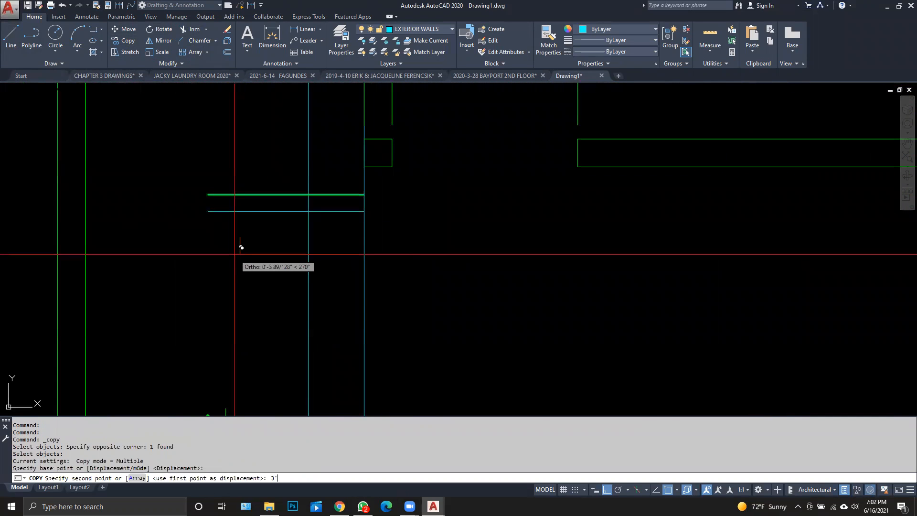
pyautogui.press('Return')
pyautogui.press('Escape')
pyautogui.press('Escape')
# - Trim the excess of both marker lines and the central wall between them to create the opening
pyautogui.click(194, 30)
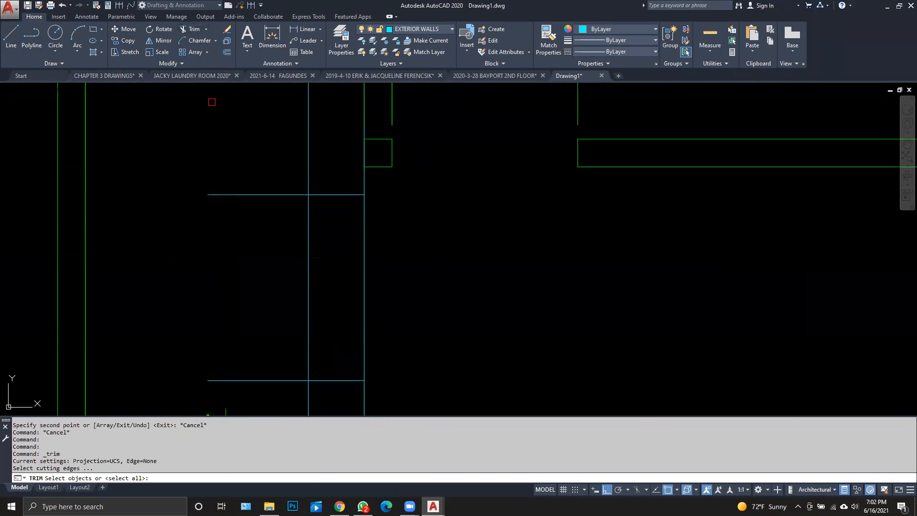
pyautogui.click(387, 401)
pyautogui.click(279, 186)
pyautogui.press('Return')
pyautogui.click(294, 386)
pyautogui.click(241, 186)
pyautogui.click(419, 253)
pyautogui.click(291, 251)
pyautogui.press('Escape')
pyautogui.scroll(-4, 355, 273)
pyautogui.moveTo(399, 287); pyautogui.dragTo(400, 294, button='middle')
pyautogui.scroll(-2, 410, 293)
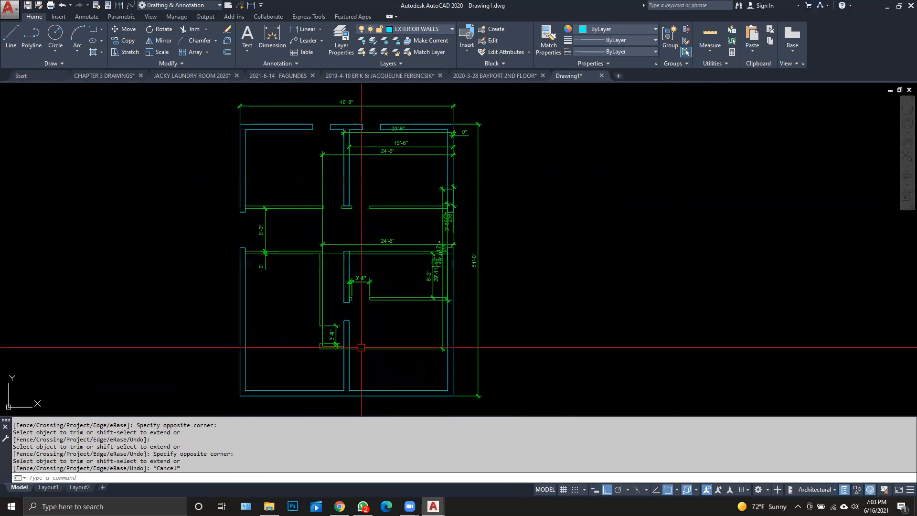
# - Freeze the DIMS layer by picking one of the dimensions
pyautogui.click(376, 42)
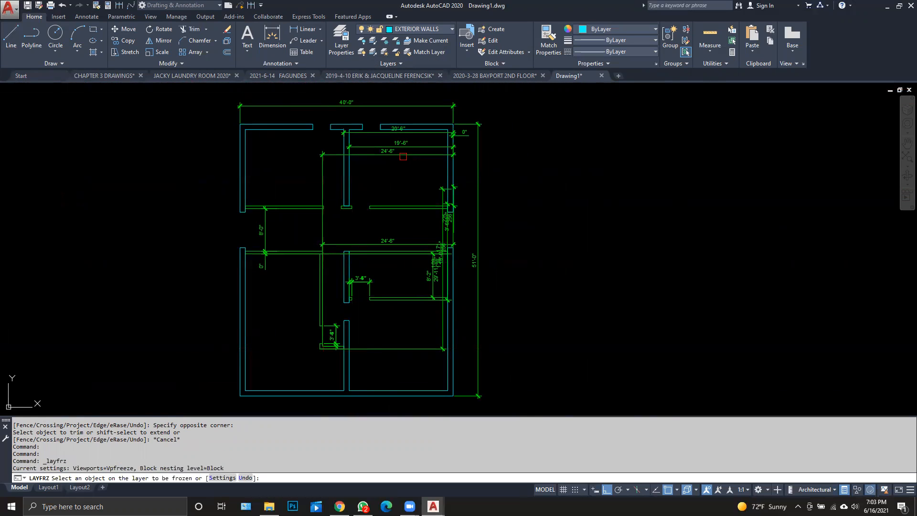
pyautogui.click(401, 148)
pyautogui.press('Escape')
pyautogui.press('Escape')
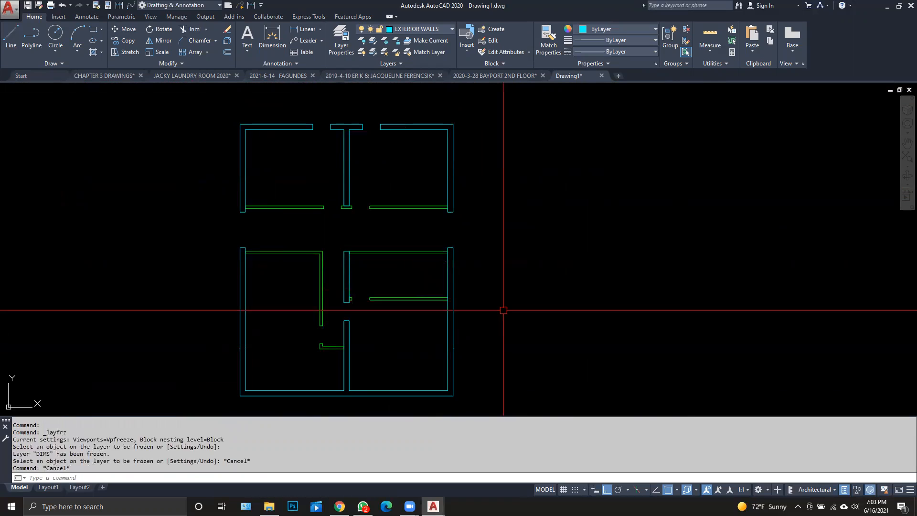
# - Check the option for making new dimensions associative in the user preferences and accept the options
pyautogui.rightClick(550, 247)
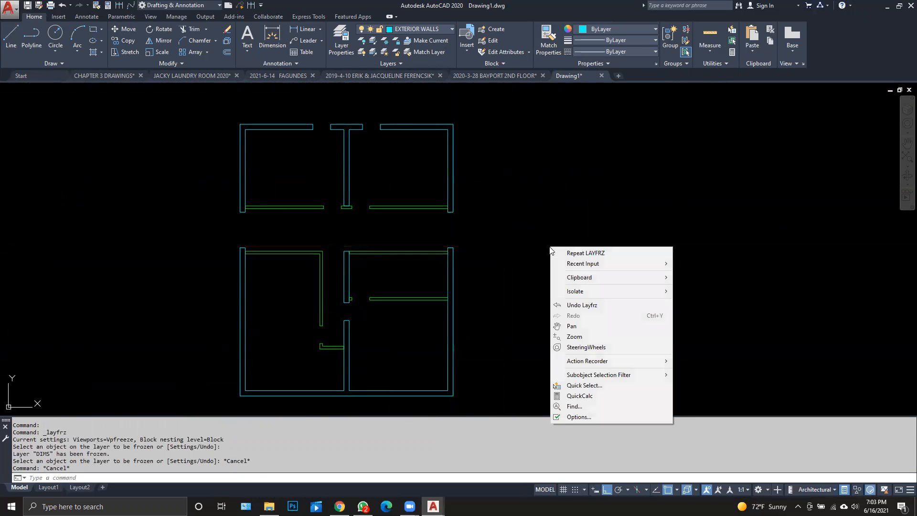
pyautogui.click(592, 419)
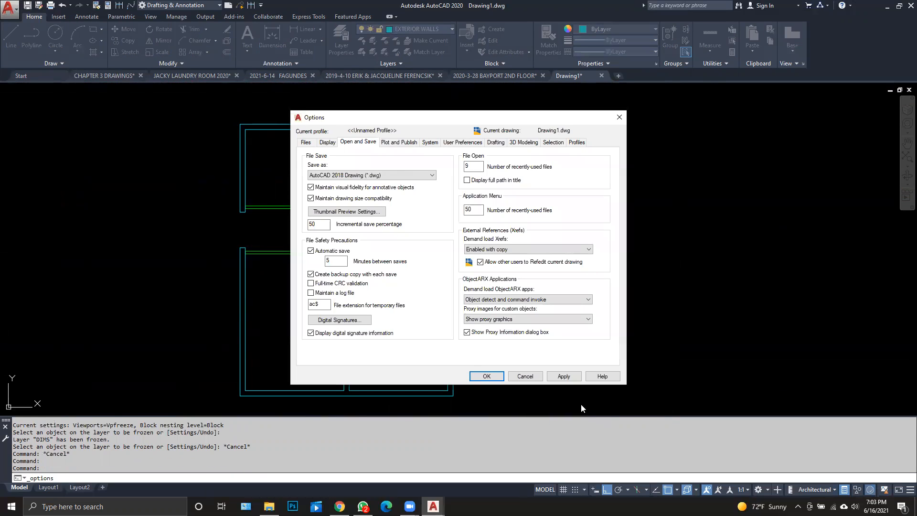
pyautogui.click(462, 142)
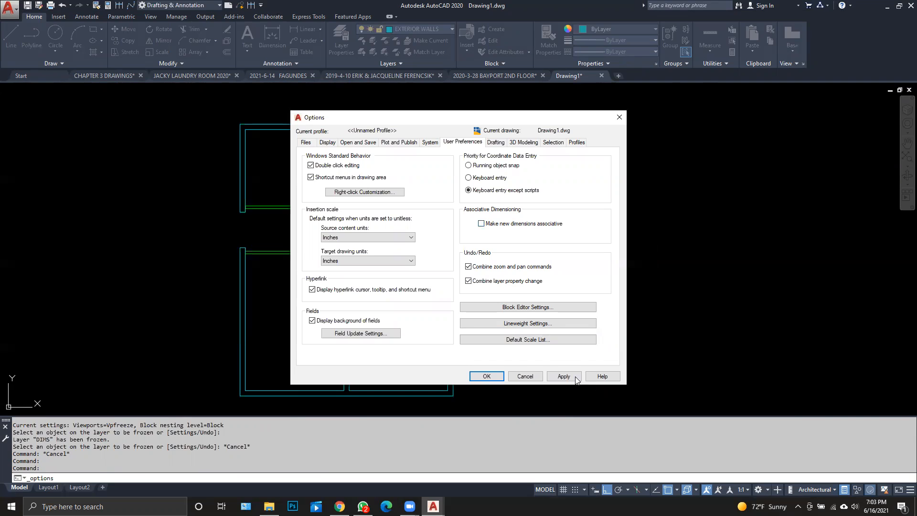
pyautogui.click(487, 376)
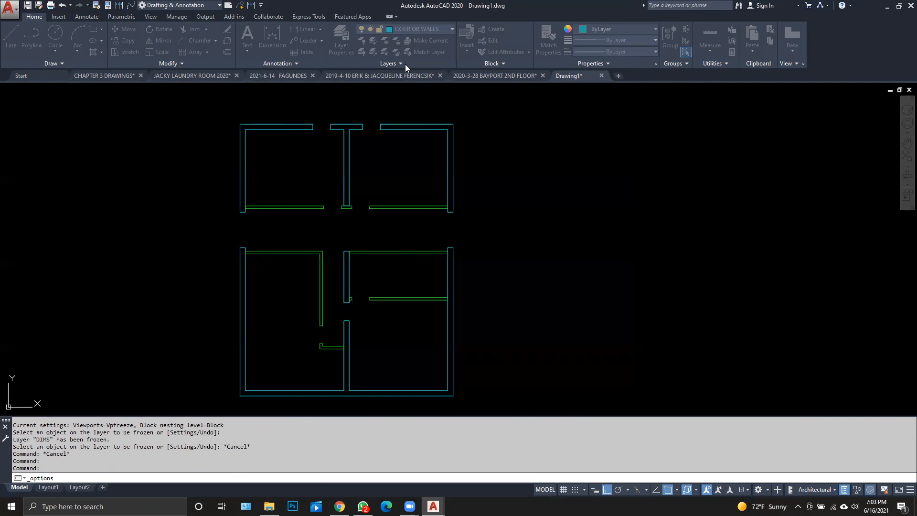
# - Thaw and turn on all layers to view the dimensions, and freeze the DIMS layer again
pyautogui.click(390, 63)
pyautogui.click(373, 52)
pyautogui.click(361, 51)
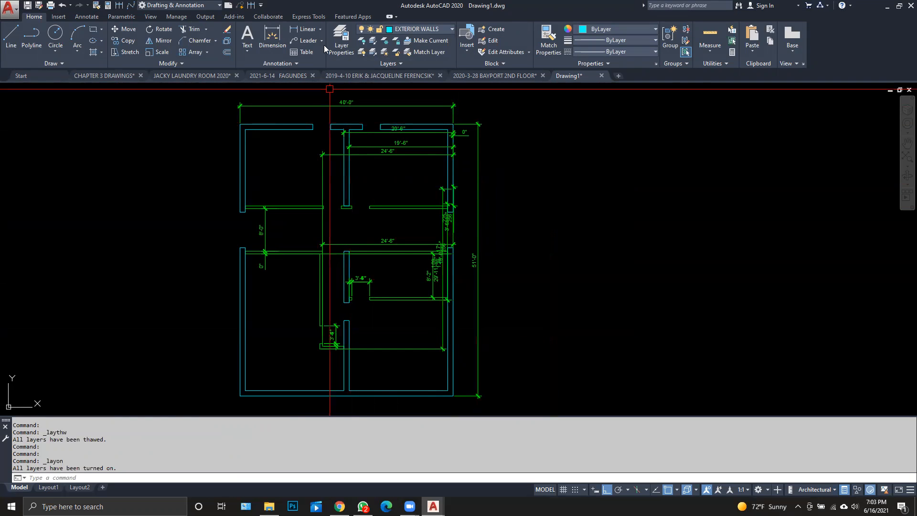
pyautogui.click(373, 41)
pyautogui.click(401, 111)
pyautogui.click(399, 105)
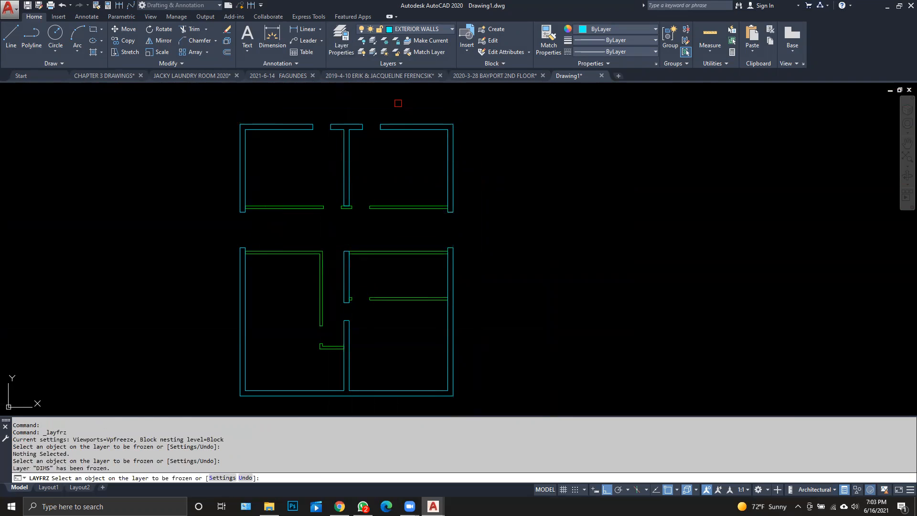
pyautogui.press('Escape')
pyautogui.press('Escape')
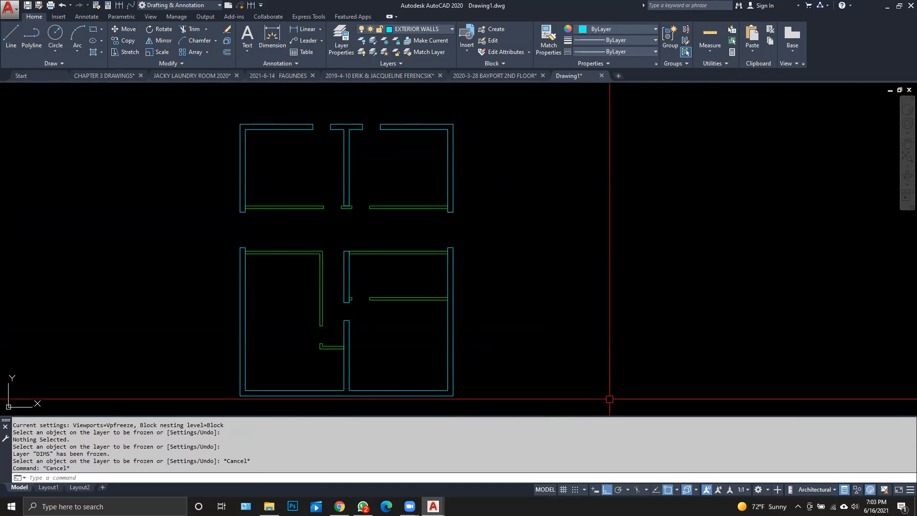